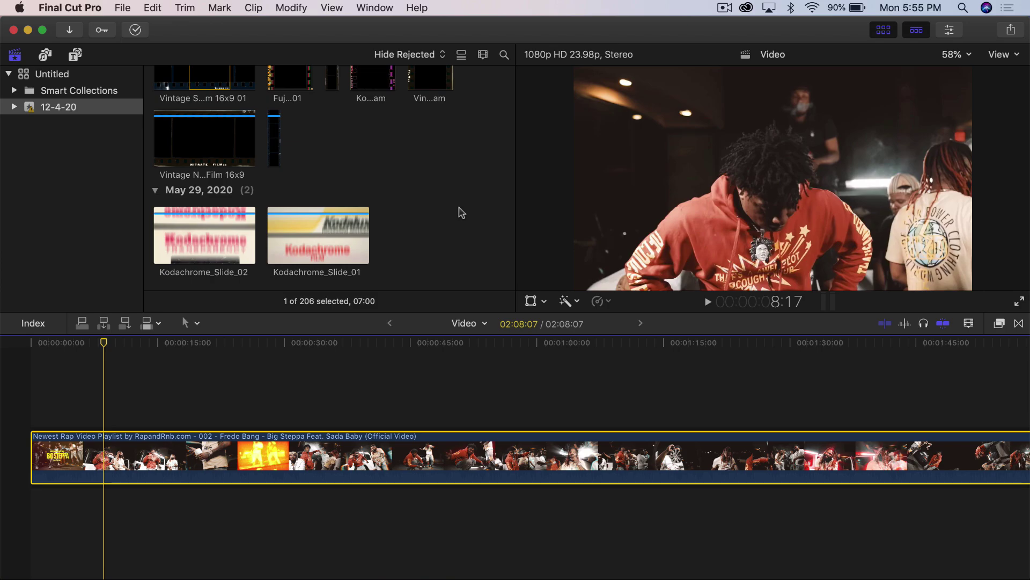
# - Browse the film matte clips in the event and skim through the music video in the timeline
pyautogui.scroll(3, 493, 219)
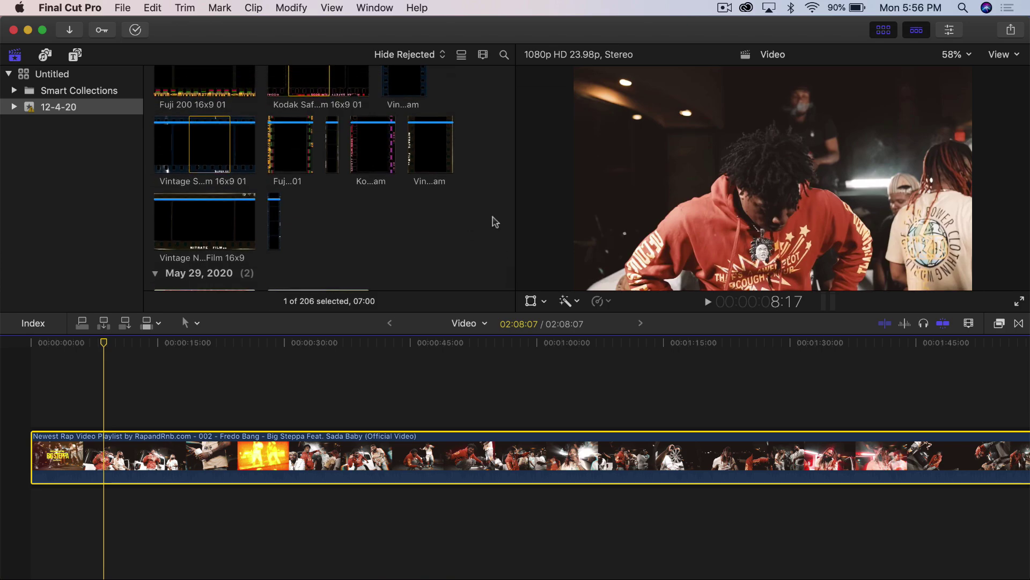
pyautogui.scroll(-5, 483, 193)
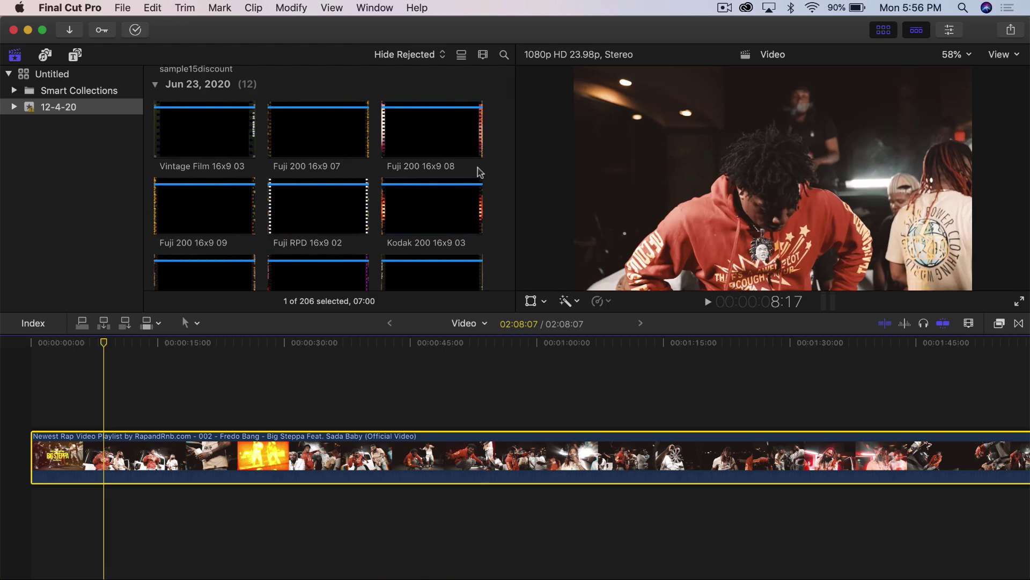
pyautogui.scroll(15, 477, 170)
pyautogui.scroll(-14, 478, 171)
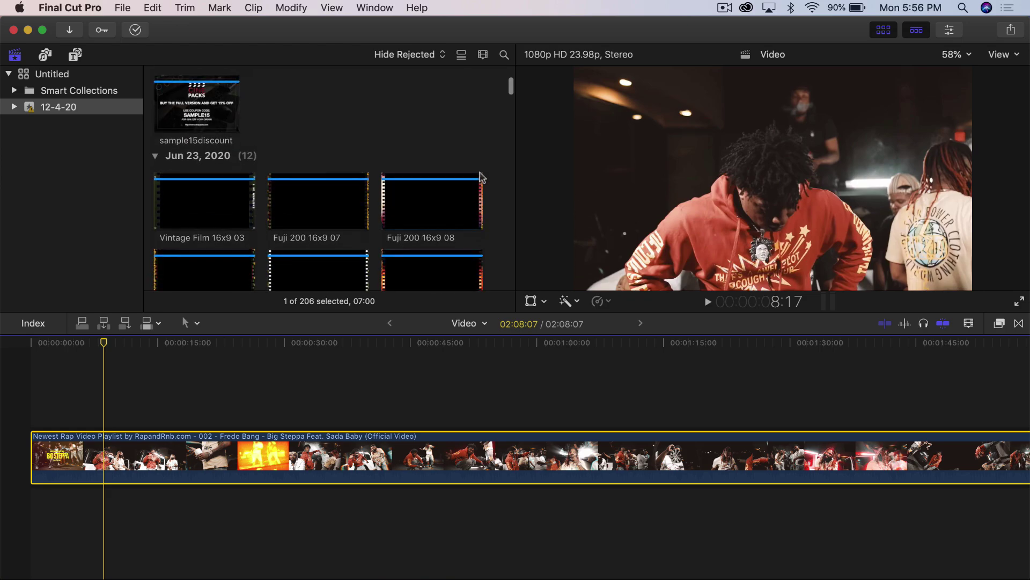
pyautogui.scroll(-5, 481, 177)
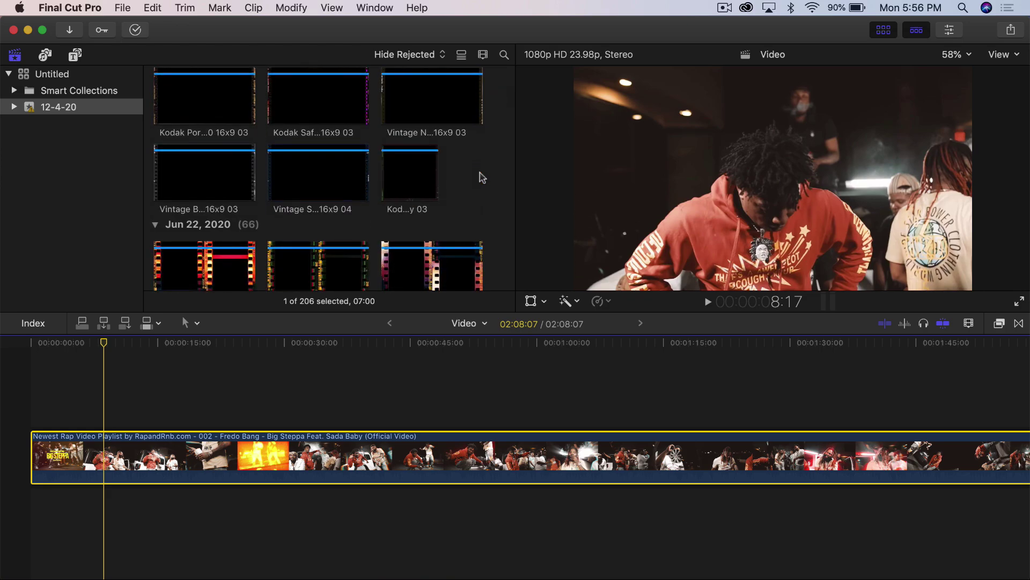
pyautogui.scroll(-3, 482, 177)
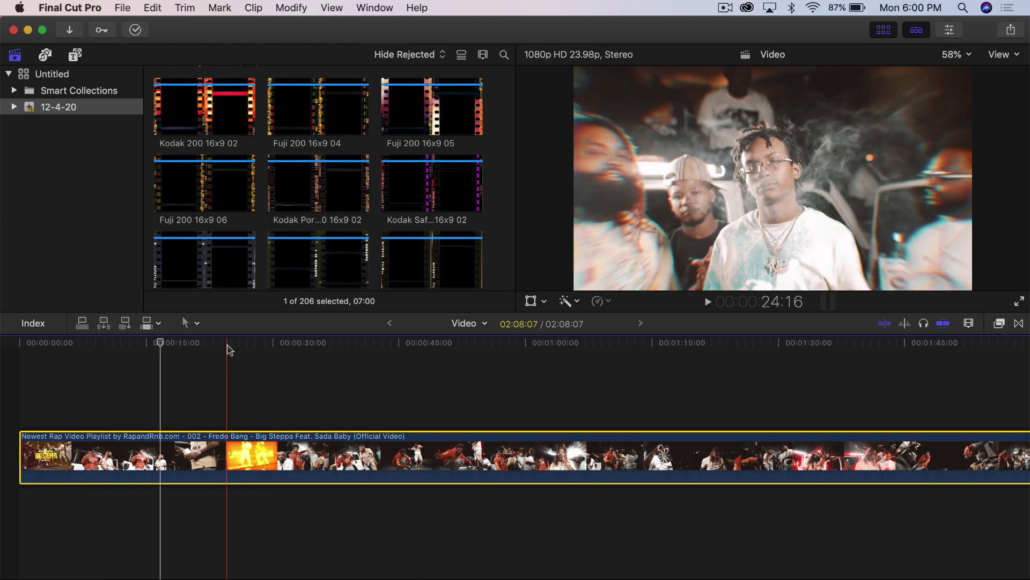
pyautogui.moveTo(230, 349); pyautogui.dragTo(280, 345)
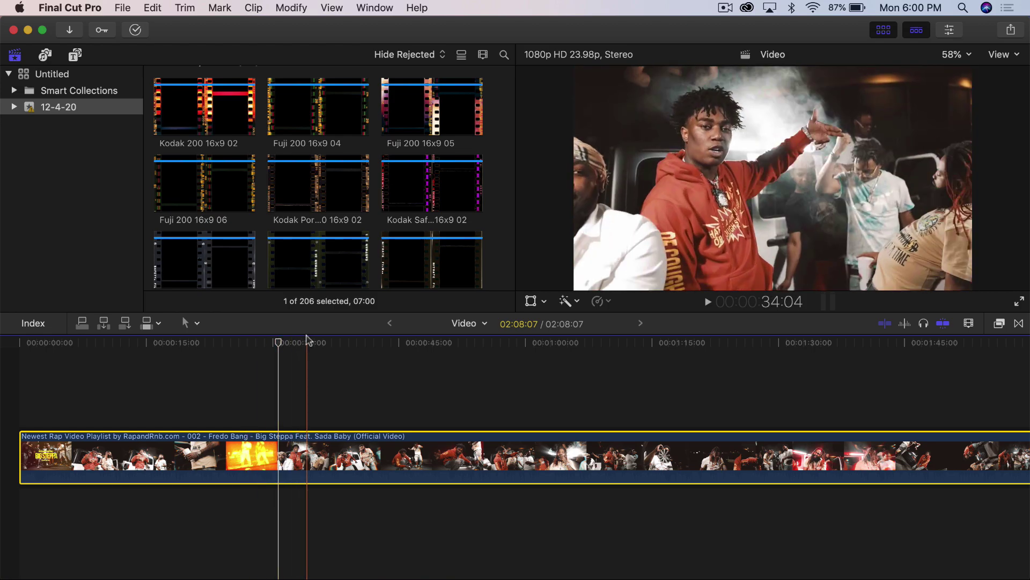
pyautogui.moveTo(301, 345); pyautogui.dragTo(356, 347)
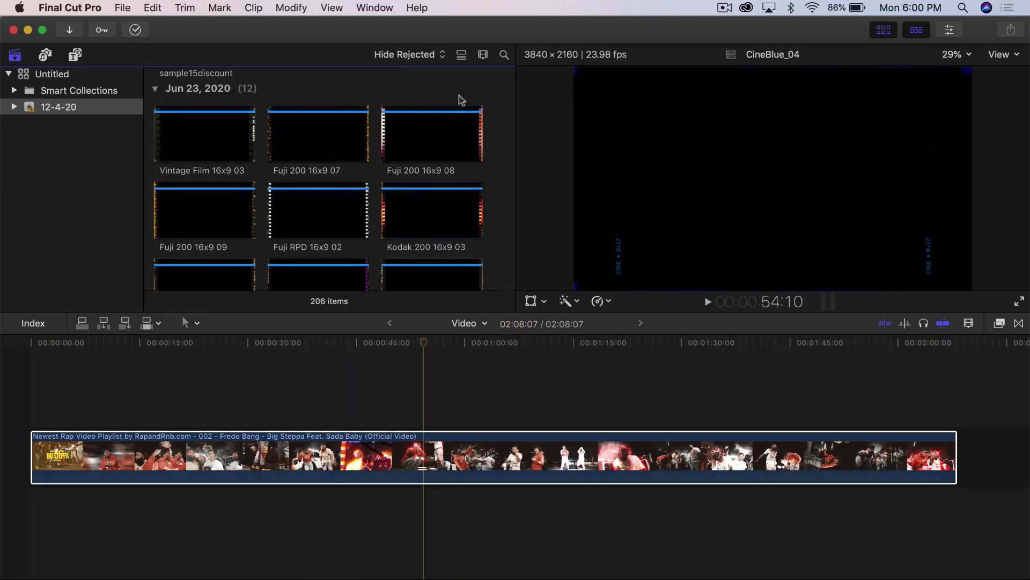
# - Open the Media Import window, then shrink and reposition it over the project
pyautogui.press('super+i')
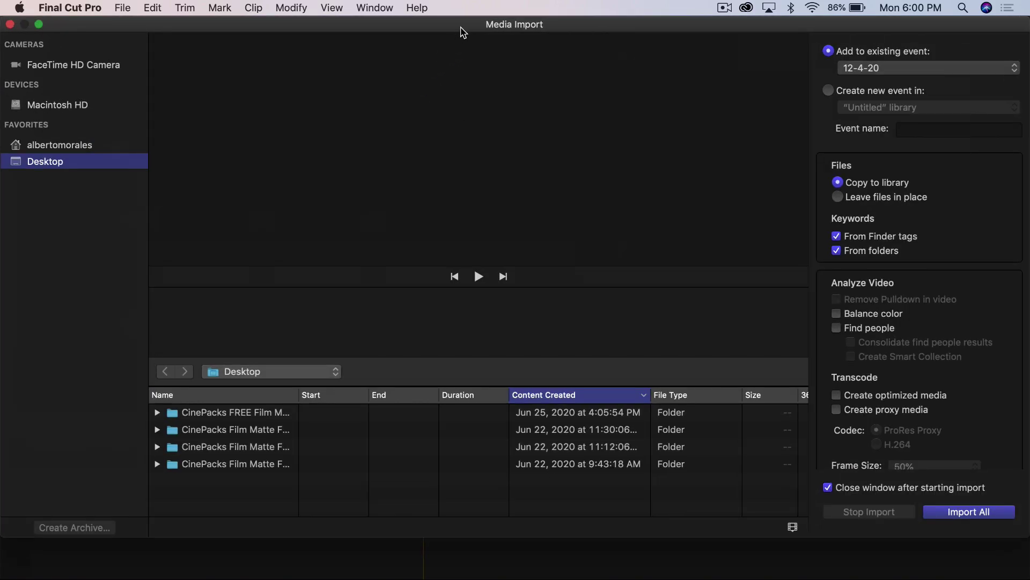
pyautogui.moveTo(461, 32); pyautogui.dragTo(465, 40)
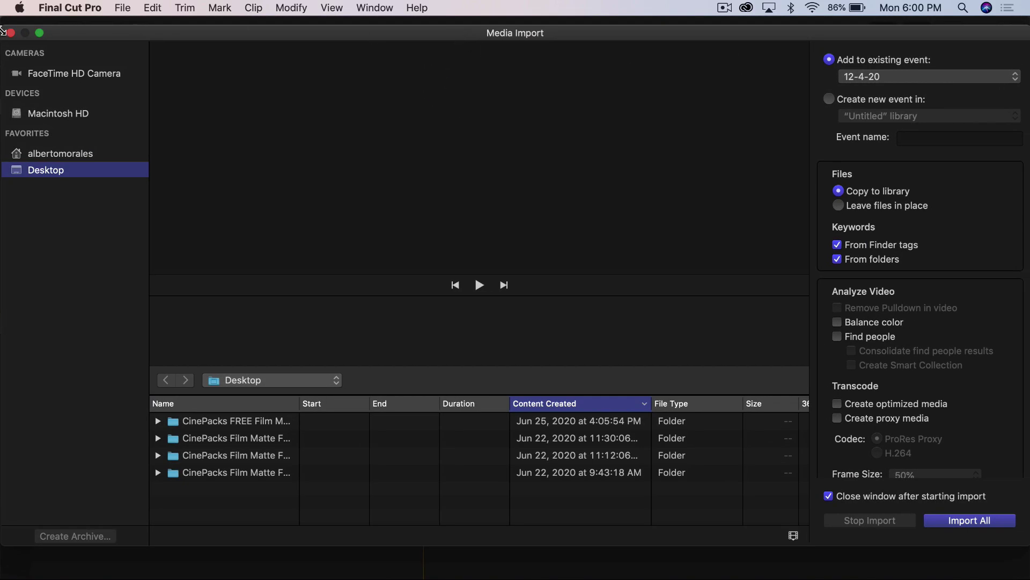
pyautogui.moveTo(3, 31); pyautogui.dragTo(164, 74)
pyautogui.moveTo(252, 80); pyautogui.dragTo(180, 57)
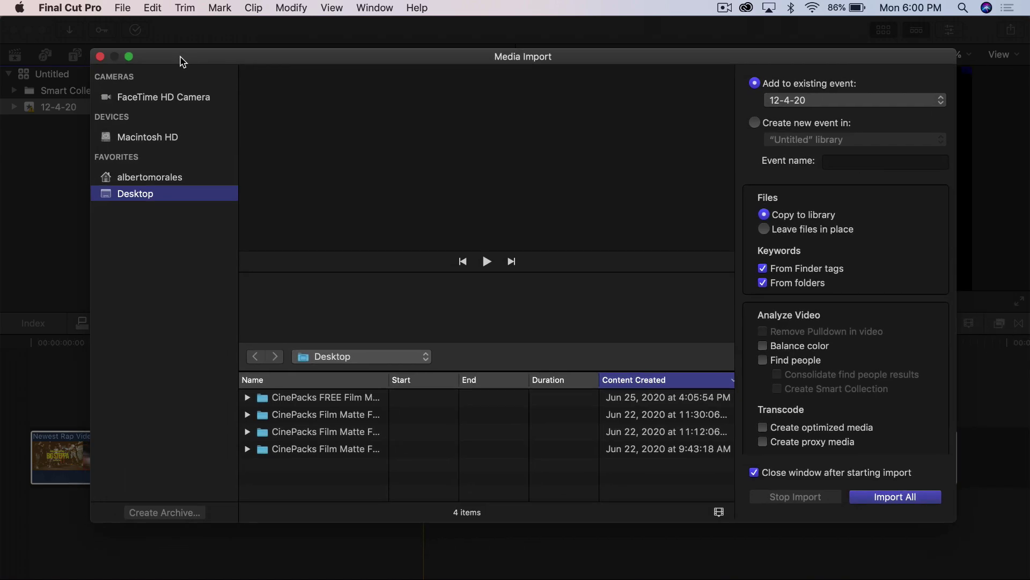
# - Look through the files in the CinePacks FREE Film Matte FX folder and return to the Desktop listing
pyautogui.click(300, 402)
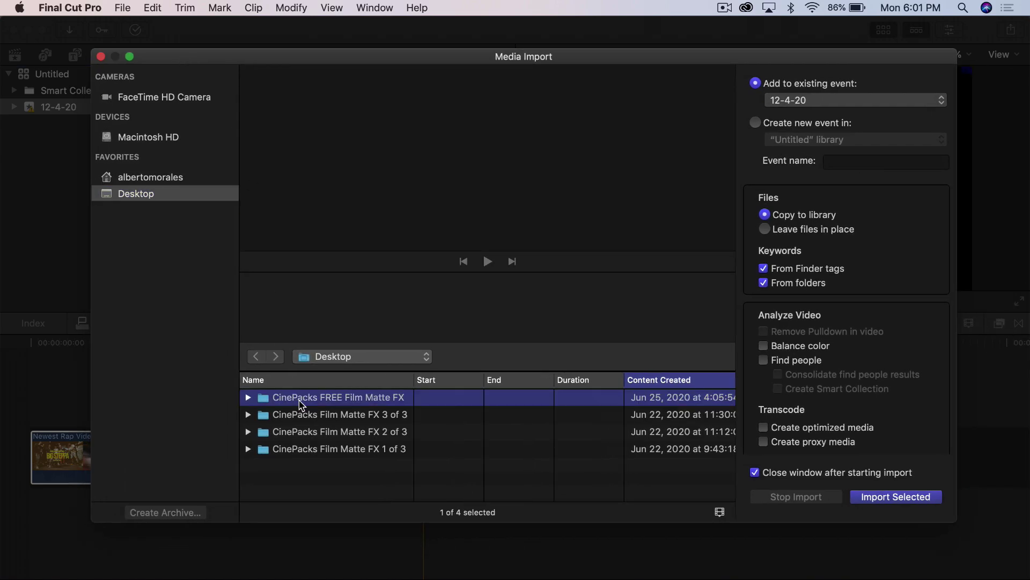
pyautogui.doubleClick(344, 403)
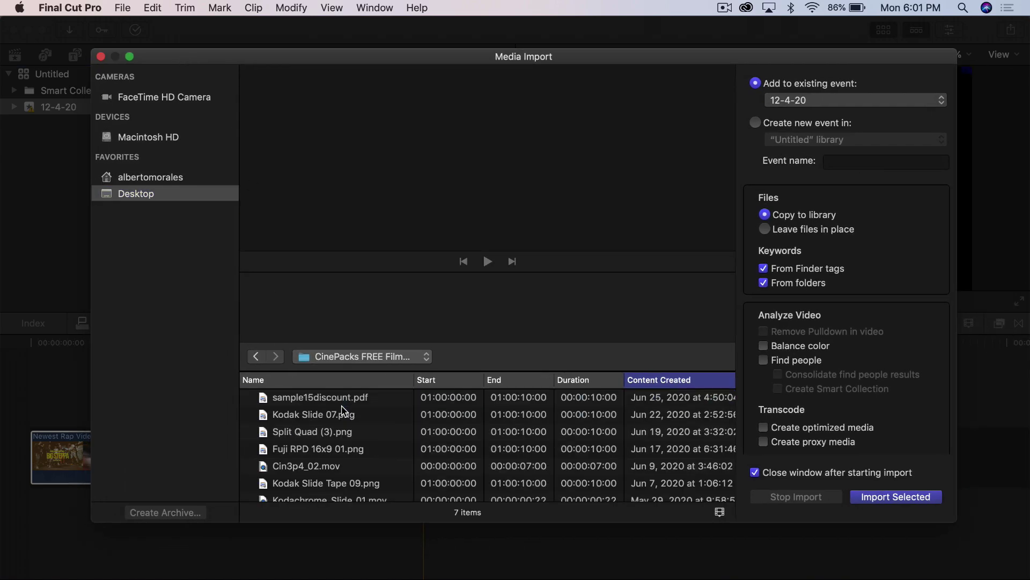
pyautogui.scroll(-1, 338, 427)
pyautogui.click(256, 357)
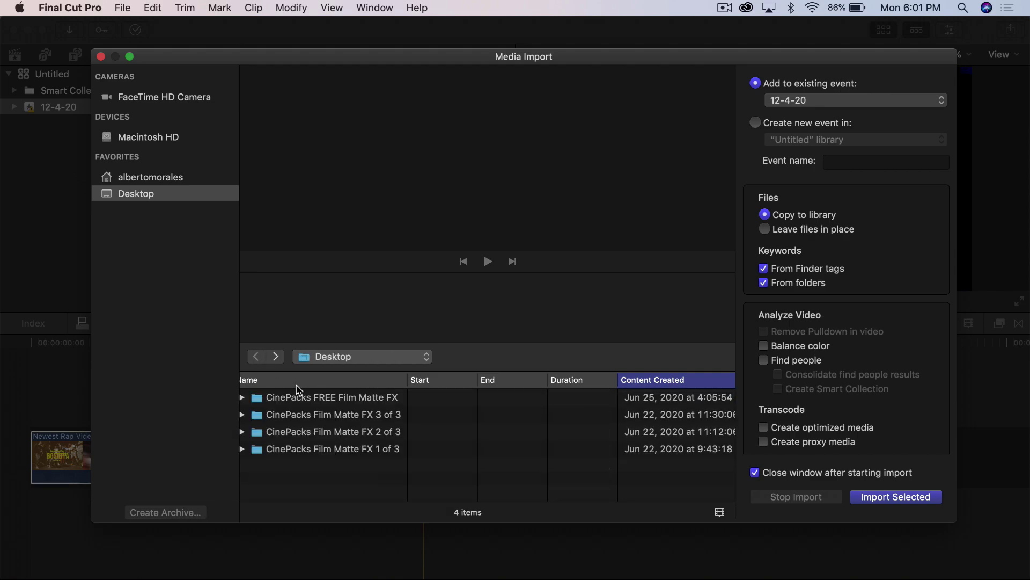
# - Go through the numbered CinePacks Film Matte FX folders and look inside folder 2 of 3
pyautogui.click(302, 416)
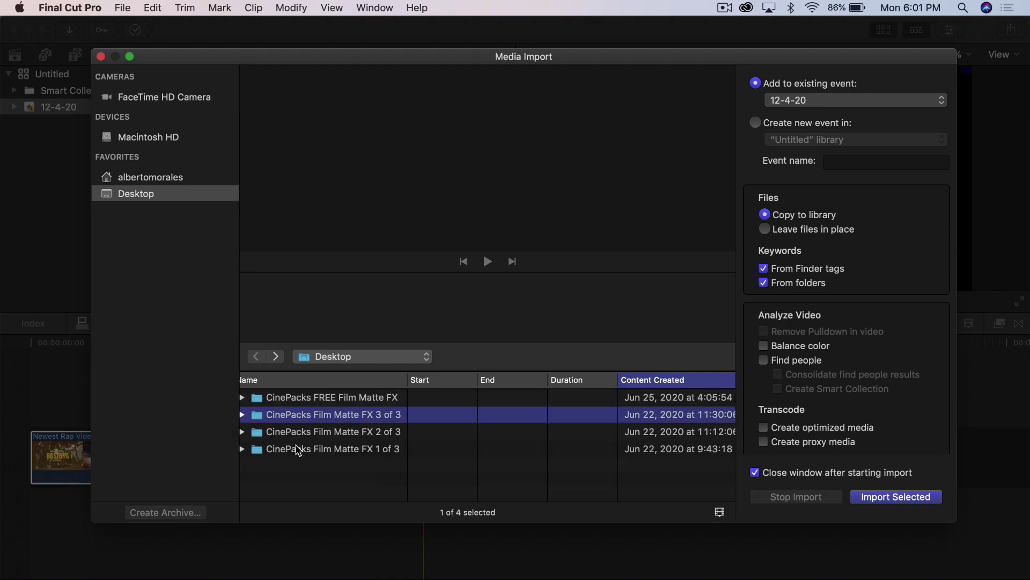
pyautogui.click(294, 454)
pyautogui.click(307, 433)
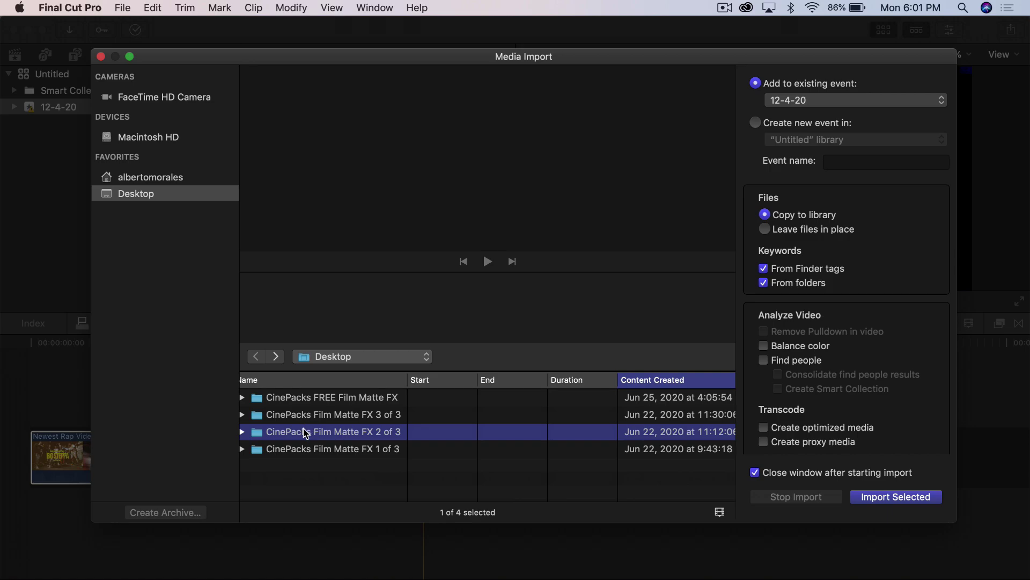
pyautogui.doubleClick(305, 433)
pyautogui.click(256, 356)
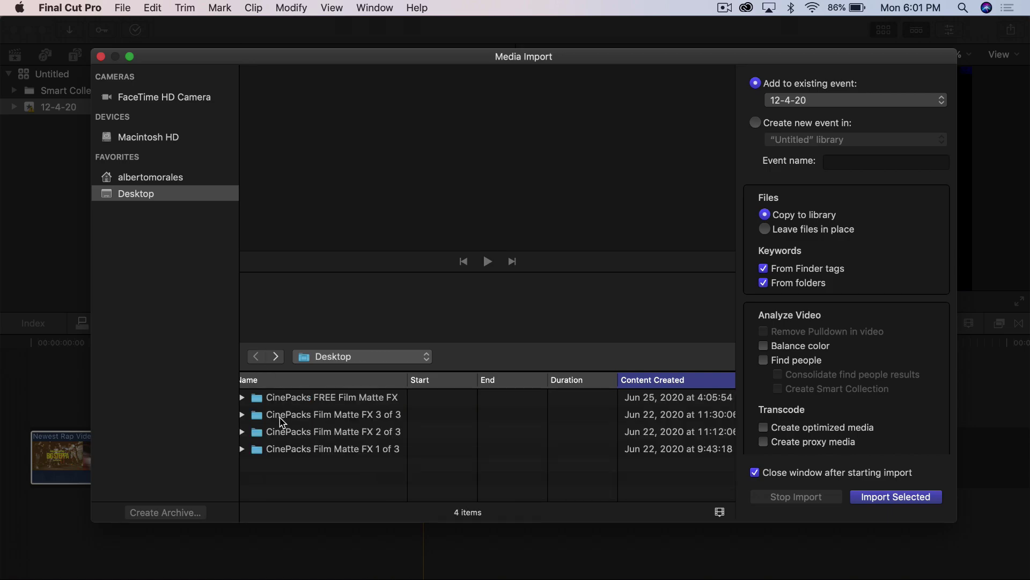
# - Preview Fisheye Loop 04.mov and Fisheye Loop 03.mov in the Fisheye Overlays folder, then close the import window without importing
pyautogui.doubleClick(281, 420)
pyautogui.doubleClick(286, 401)
pyautogui.click(285, 400)
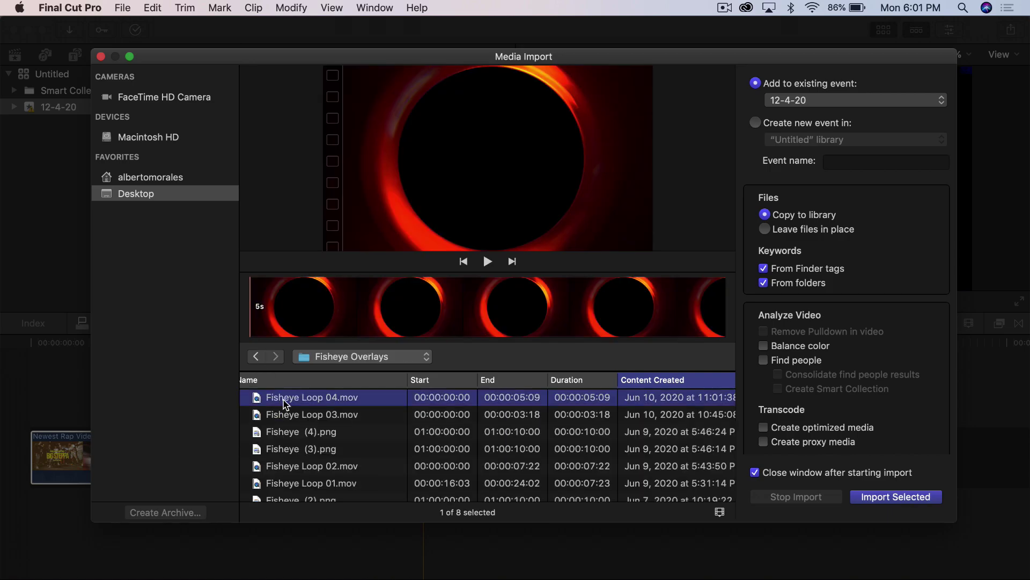
pyautogui.press('space')
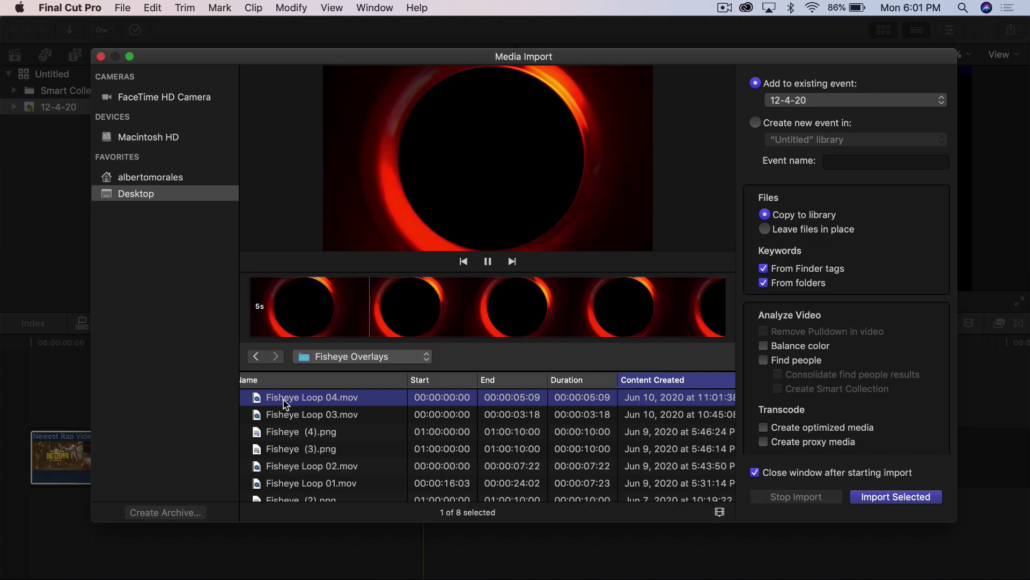
pyautogui.press('Down')
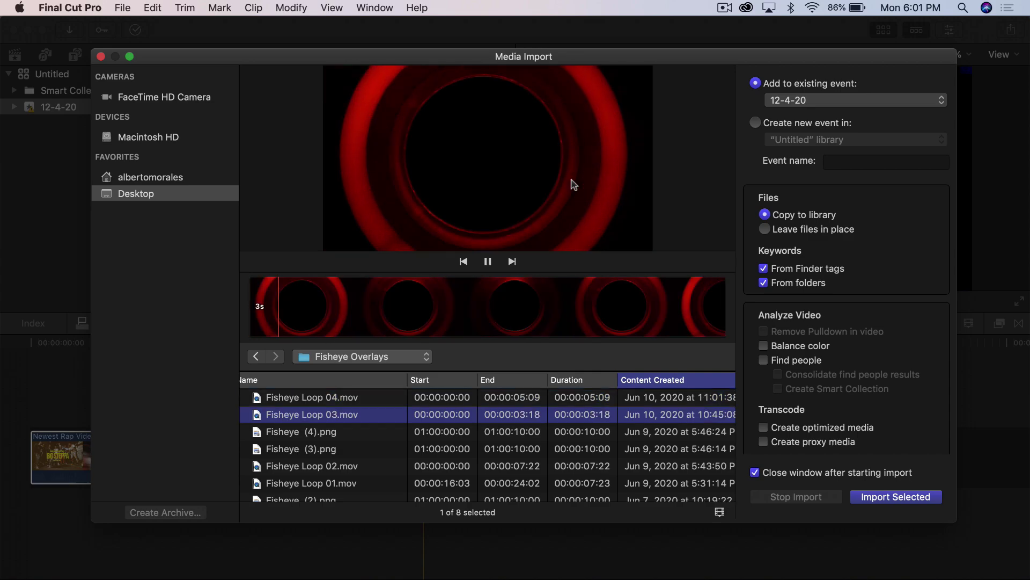
pyautogui.press('space')
pyautogui.click(256, 356)
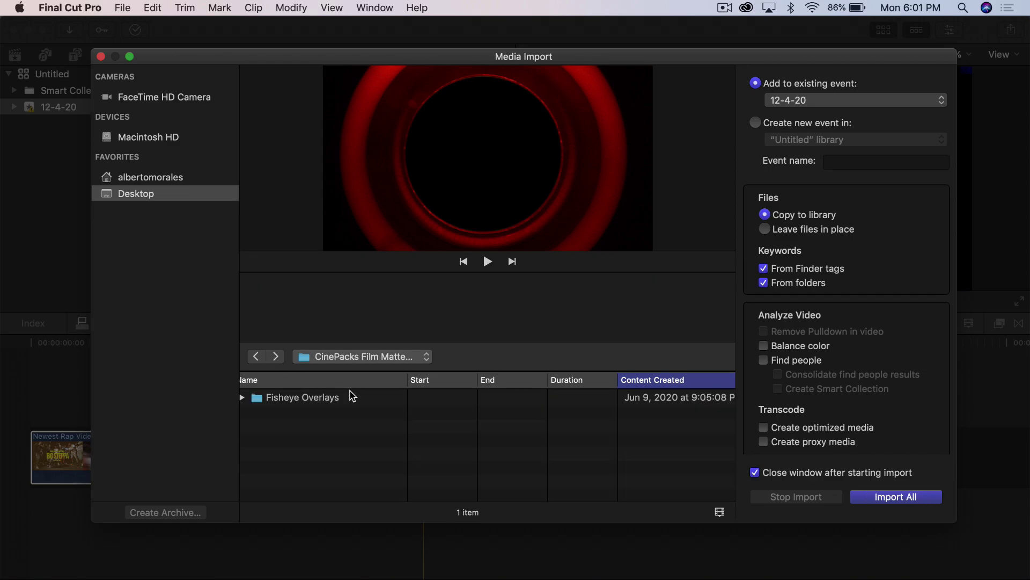
pyautogui.click(102, 56)
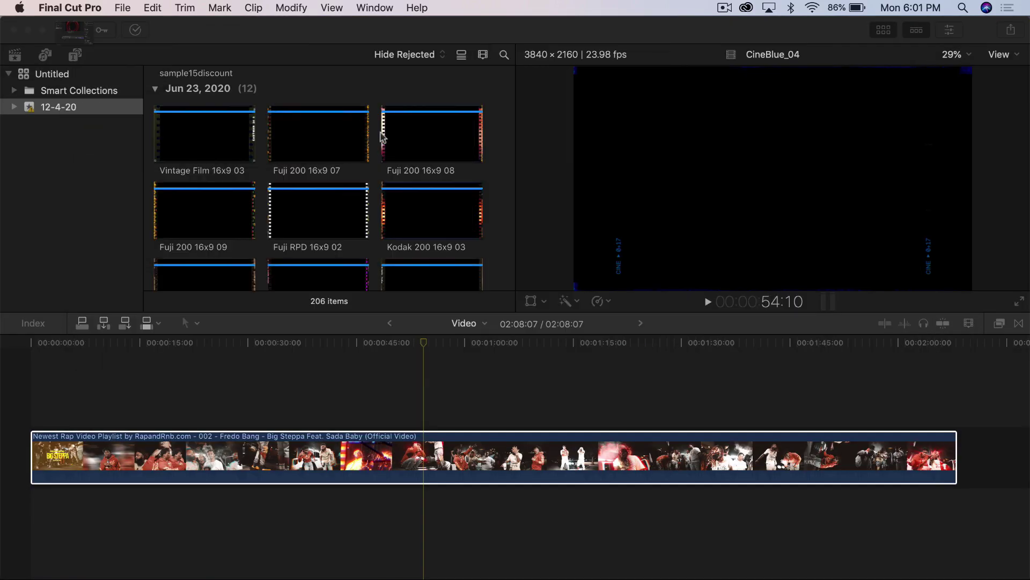
# - Place the Vintage Film 16x9 03 matte above the music video at about 25 seconds and play it back
pyautogui.click(177, 138)
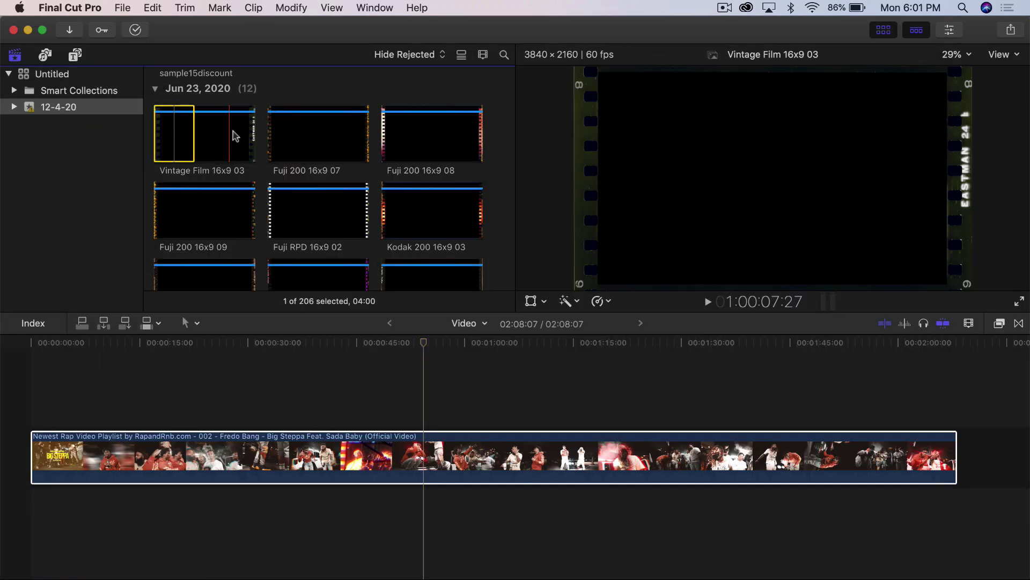
pyautogui.moveTo(184, 124); pyautogui.dragTo(211, 374)
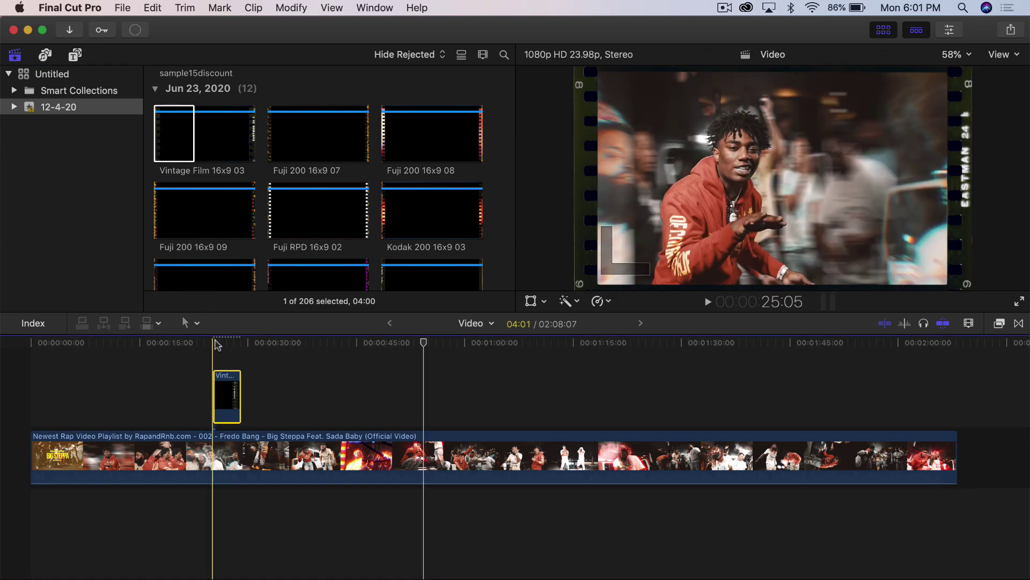
pyautogui.click(232, 178)
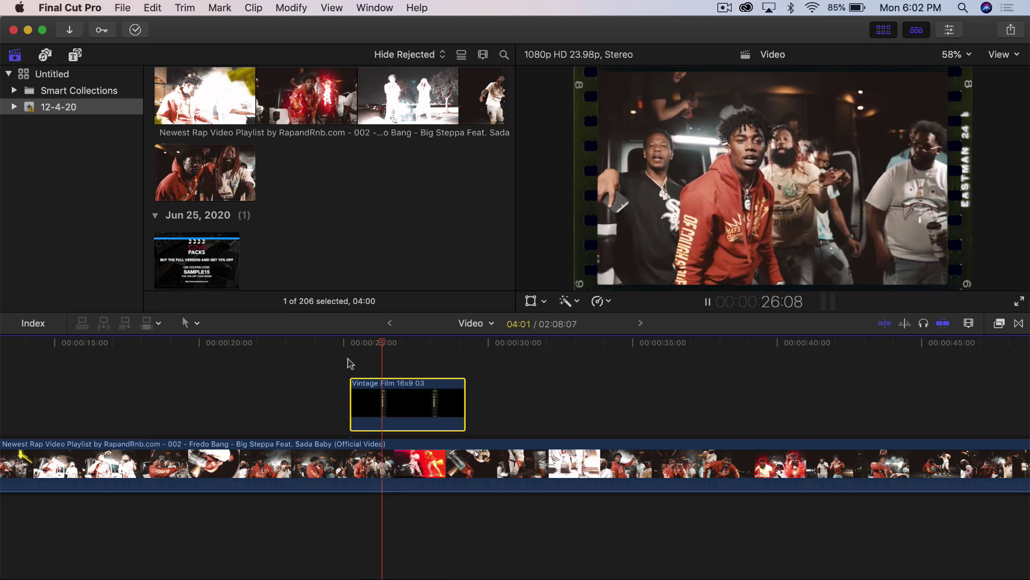
pyautogui.press('space')
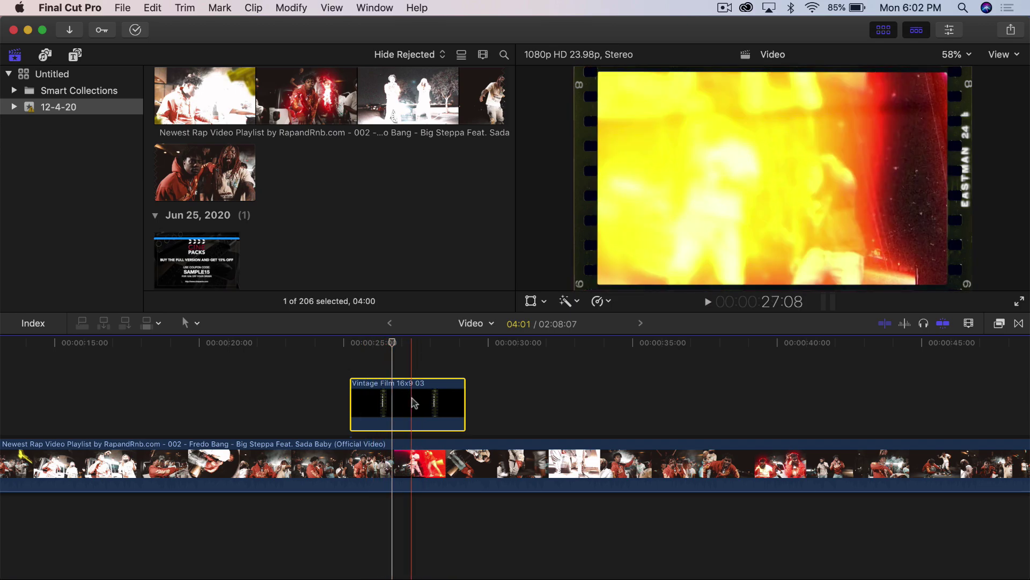
pyautogui.click(406, 399)
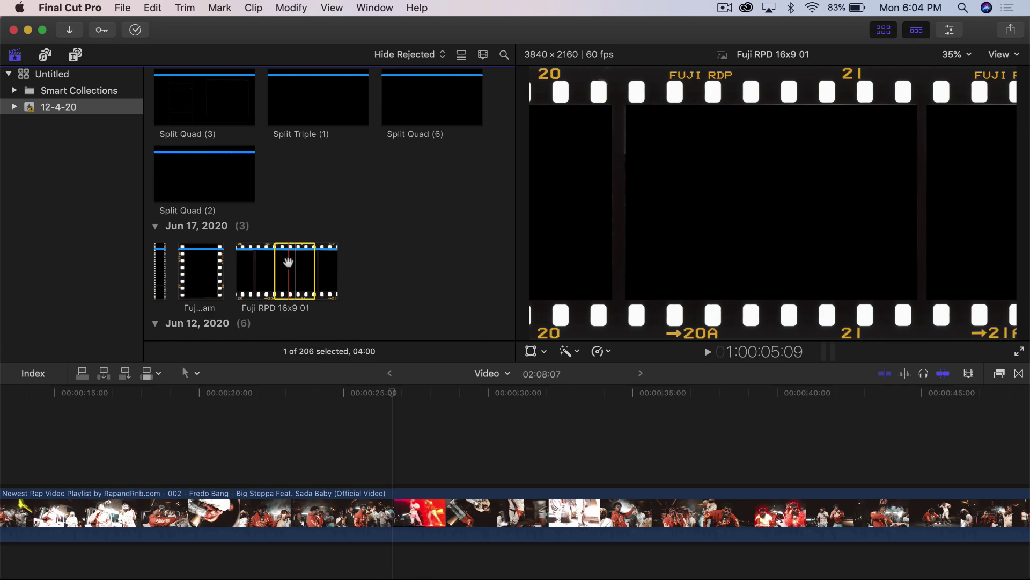
# - Place the Fuji RPD 16x9 01 matte above the music video at about 34 seconds and play it back
pyautogui.moveTo(288, 261); pyautogui.dragTo(618, 451)
pyautogui.hscroll(5, 619, 435)
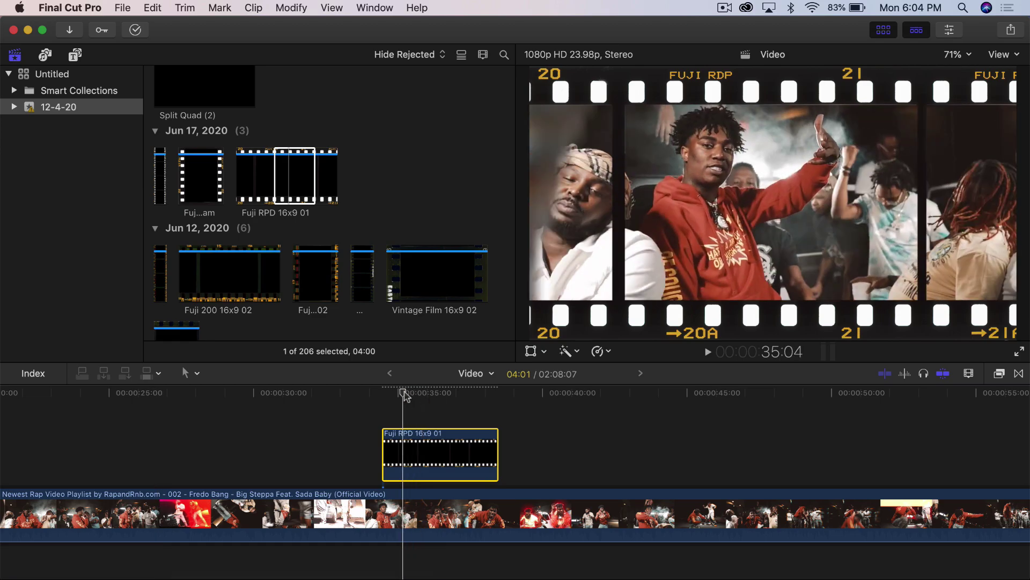
pyautogui.click(420, 400)
pyautogui.press('space')
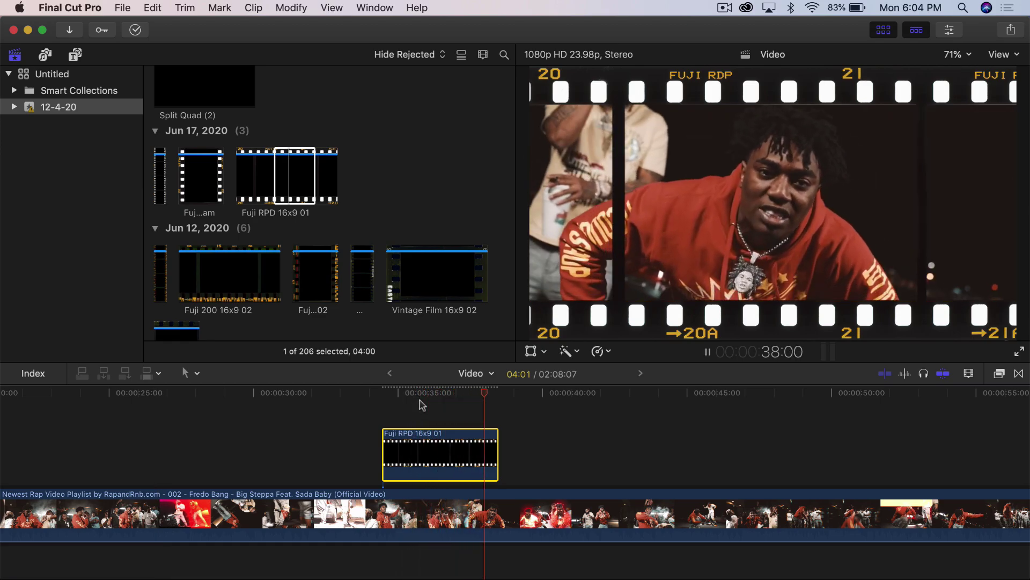
pyautogui.press('space')
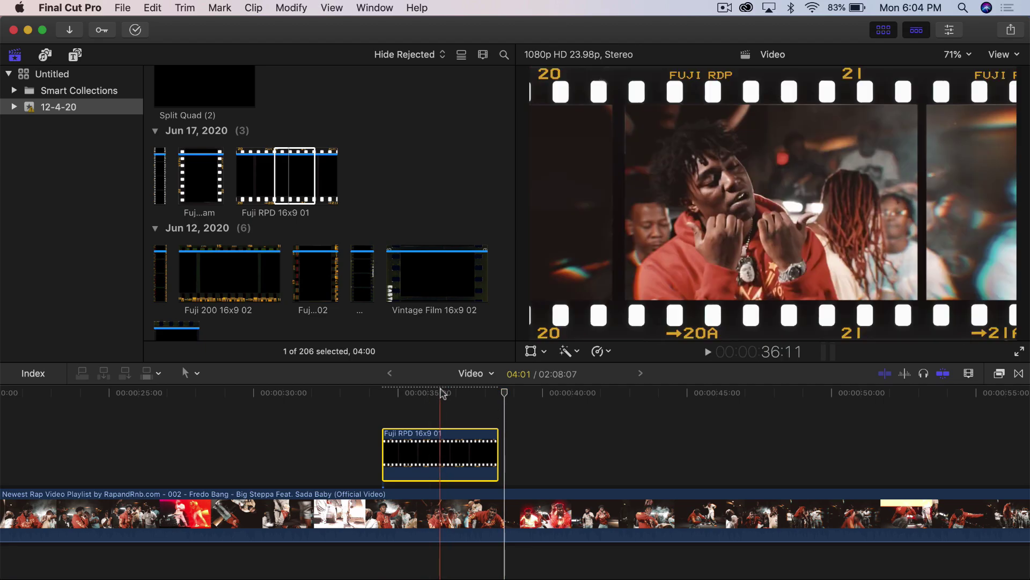
pyautogui.click(441, 392)
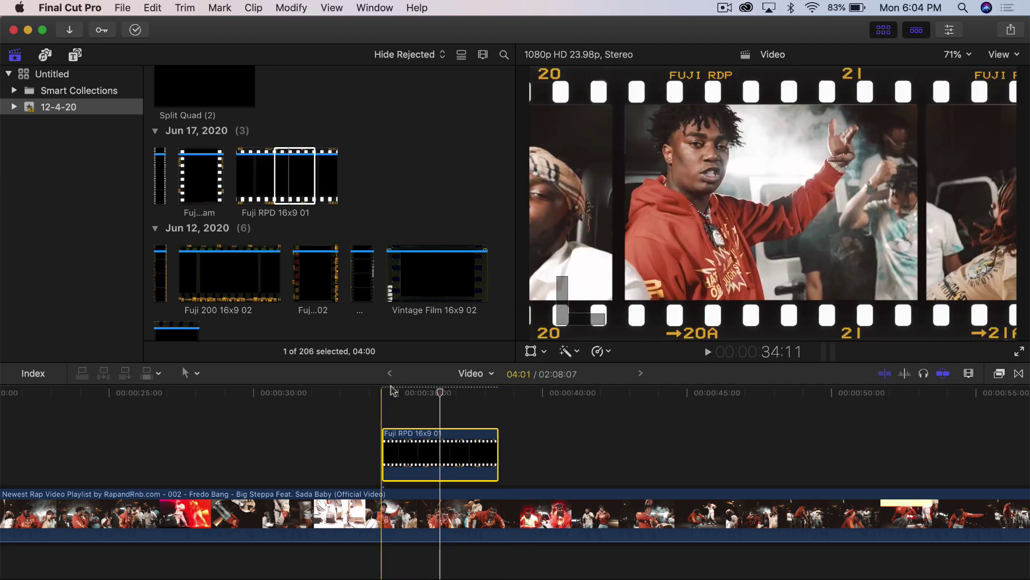
# - Move the Fuji RPD 16x9 01 matte along the timeline to start at about 50 seconds
pyautogui.click(398, 456)
pyautogui.moveTo(430, 459); pyautogui.dragTo(628, 455)
pyautogui.hscroll(2, 628, 456)
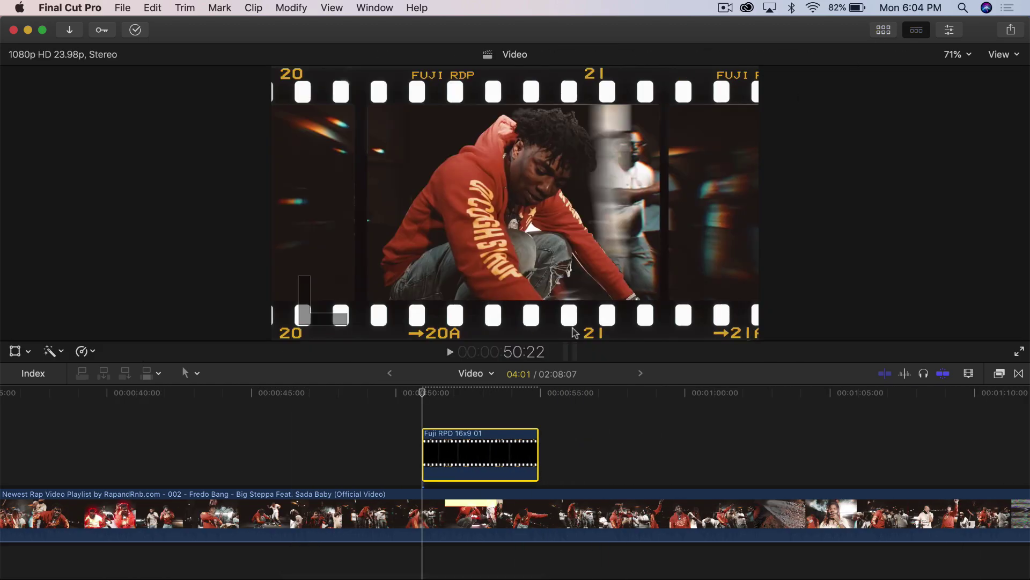
# - Duplicate the music video clip onto a layer directly above the original, beneath the Fuji RPD matte
pyautogui.click(459, 520)
pyautogui.hscroll(3, 460, 520)
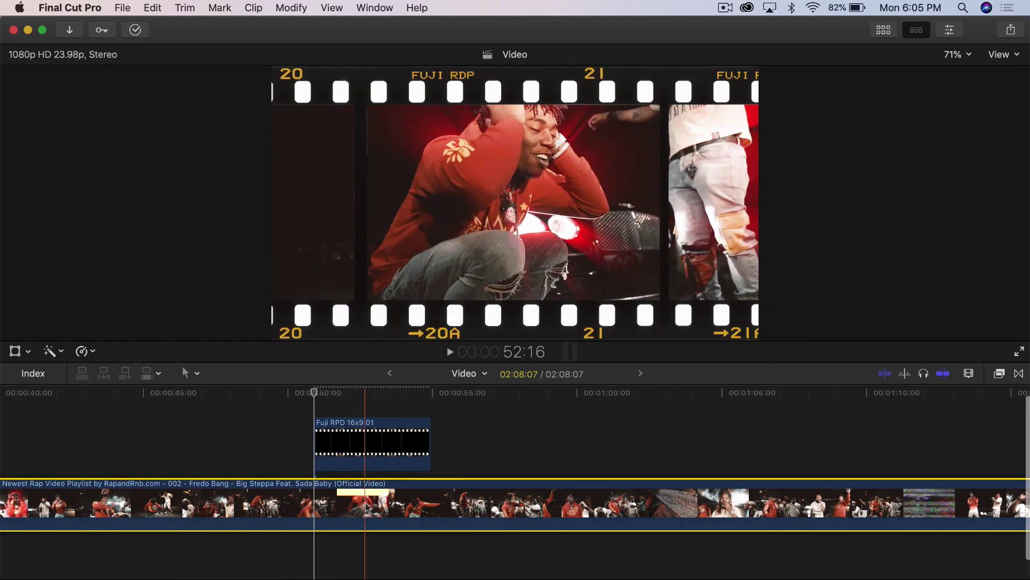
pyautogui.moveTo(356, 504); pyautogui.dragTo(356, 470)
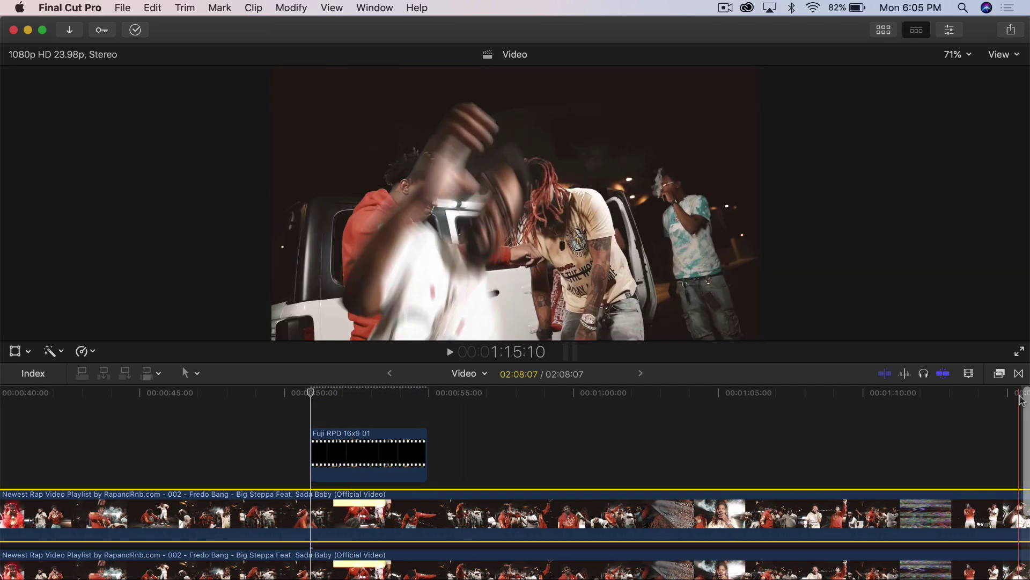
# - Apply the Draw Mask effect from the Masks category to the duplicated music video clip and display its video settings
pyautogui.click(1000, 373)
pyautogui.moveTo(787, 350); pyautogui.dragTo(788, 328)
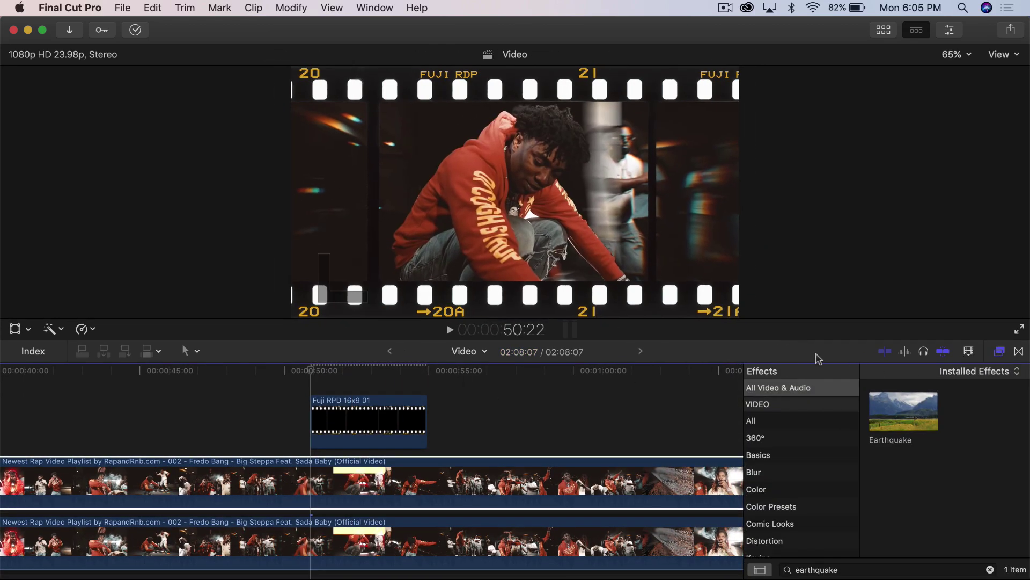
pyautogui.scroll(-10, 775, 505)
pyautogui.click(788, 434)
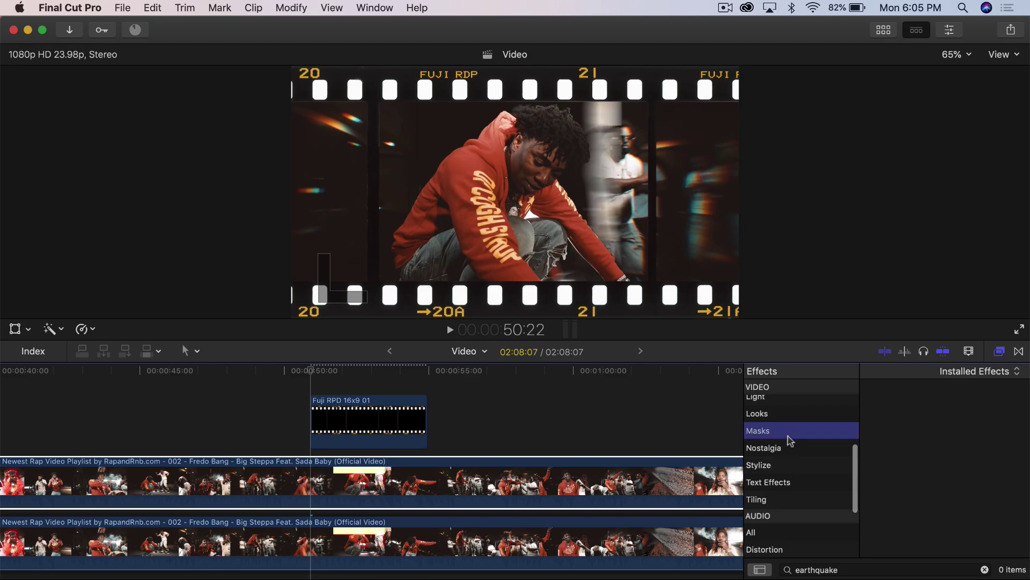
pyautogui.click(984, 570)
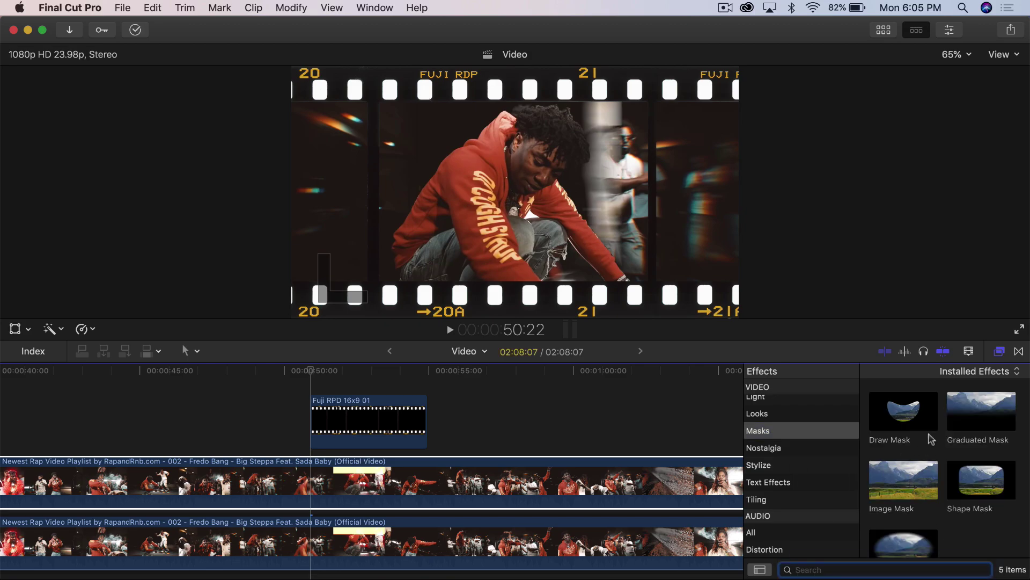
pyautogui.moveTo(908, 416); pyautogui.dragTo(402, 420)
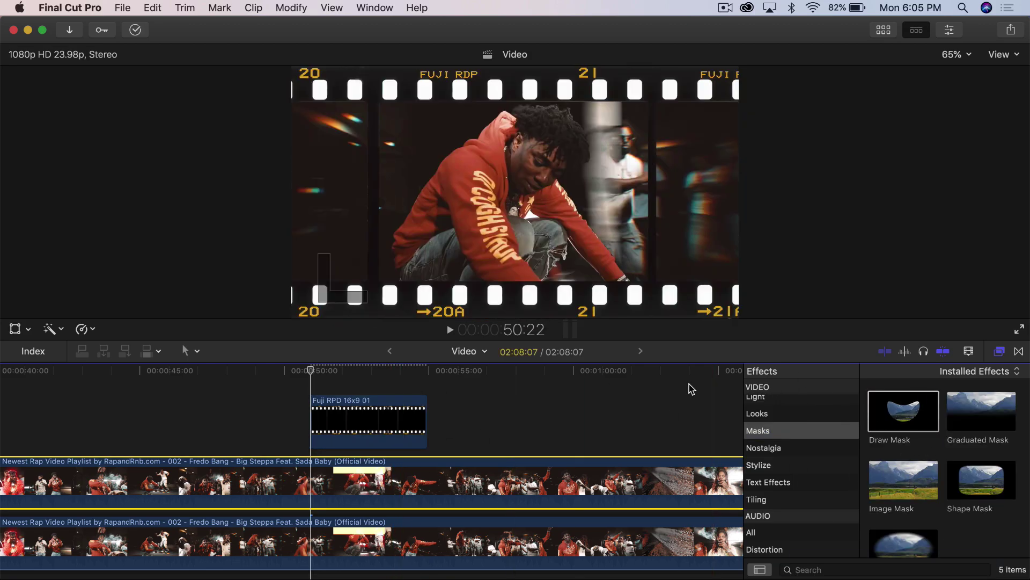
pyautogui.press('super+z')
pyautogui.moveTo(904, 411); pyautogui.dragTo(420, 475)
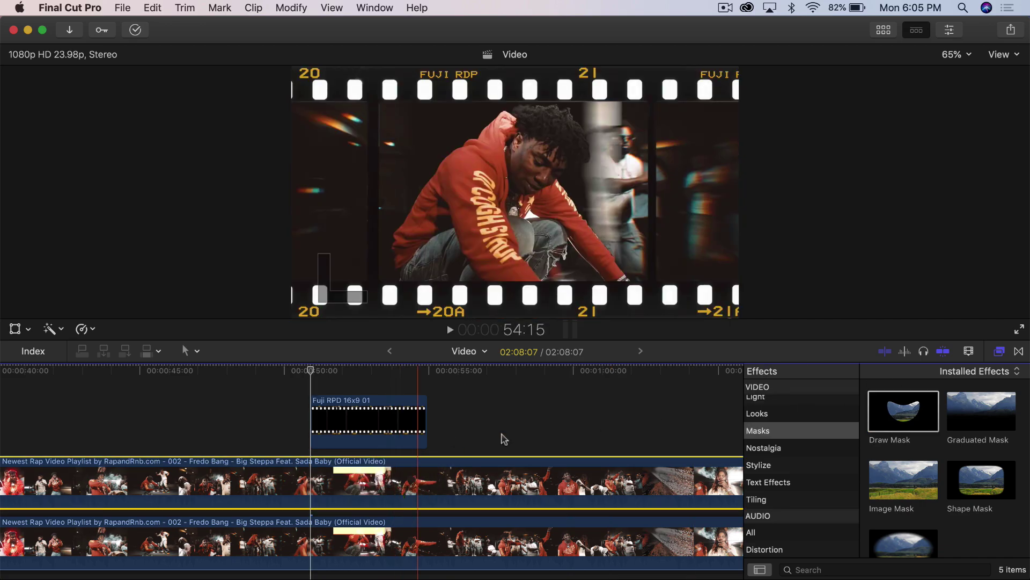
pyautogui.click(999, 354)
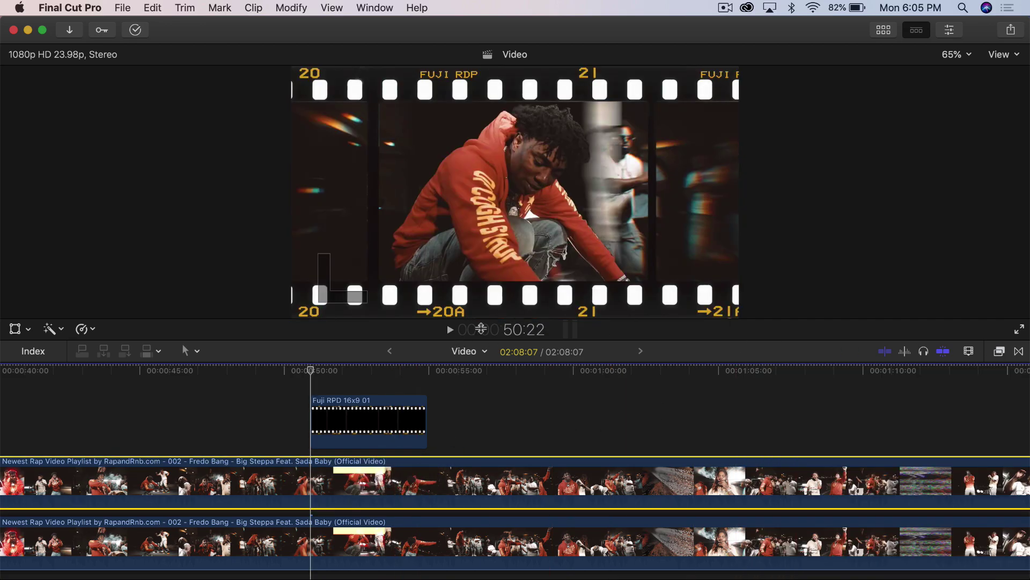
pyautogui.click(946, 30)
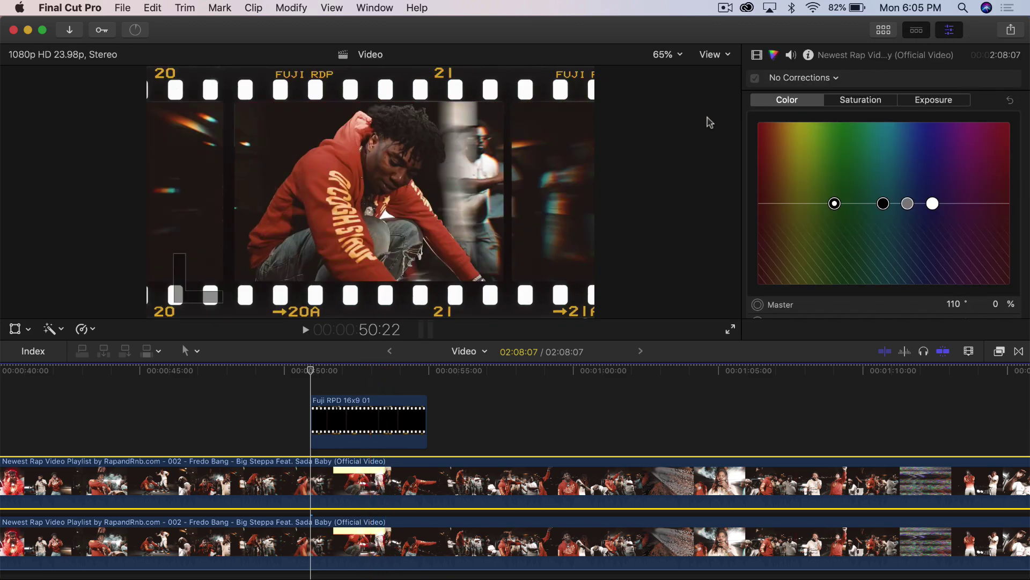
pyautogui.click(757, 54)
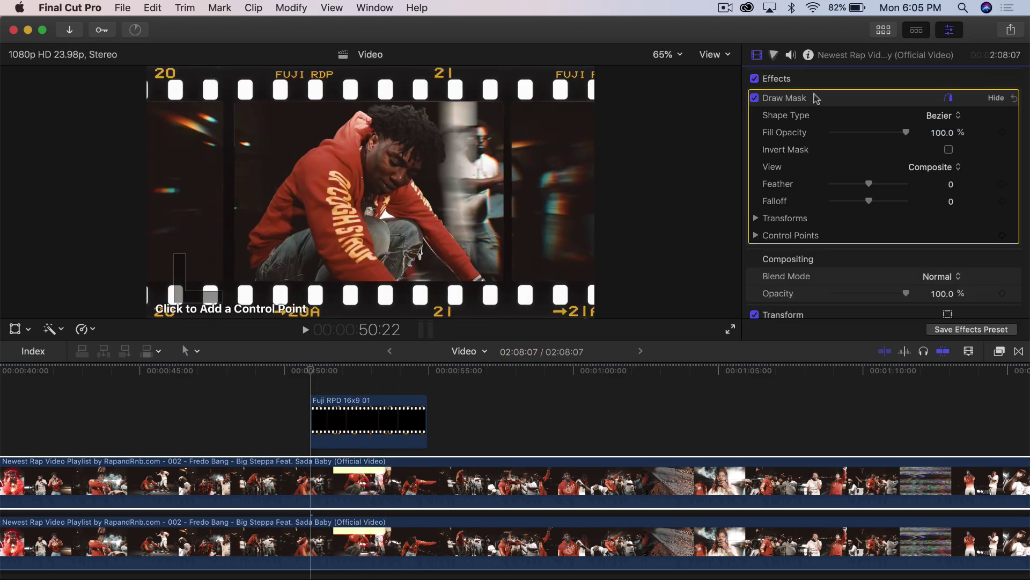
# - Draw a closed four-point mask on the duplicate around the middle frame of the film matte
pyautogui.click(230, 85)
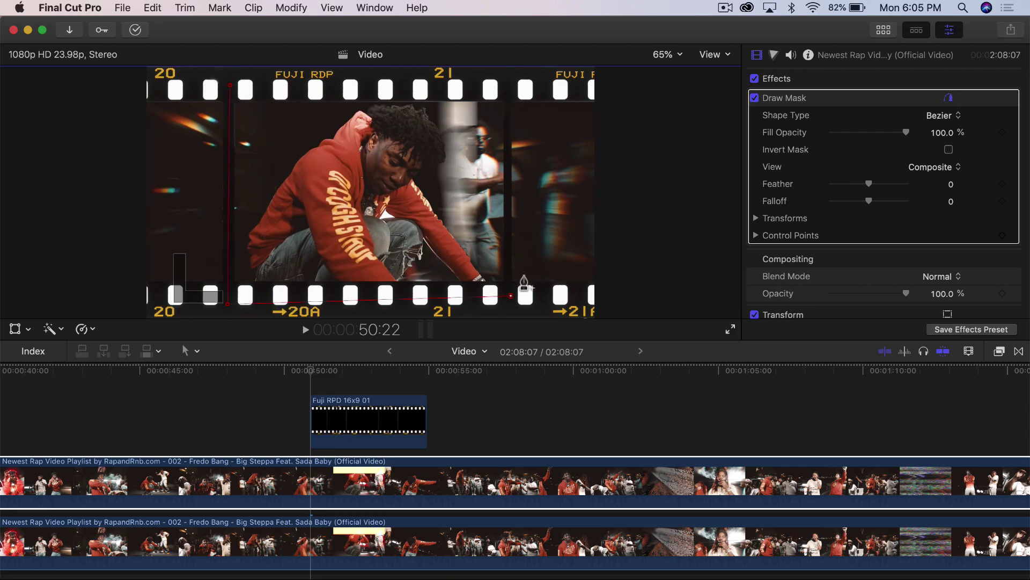
pyautogui.press('super+z')
pyautogui.click(507, 290)
pyautogui.press('super+z')
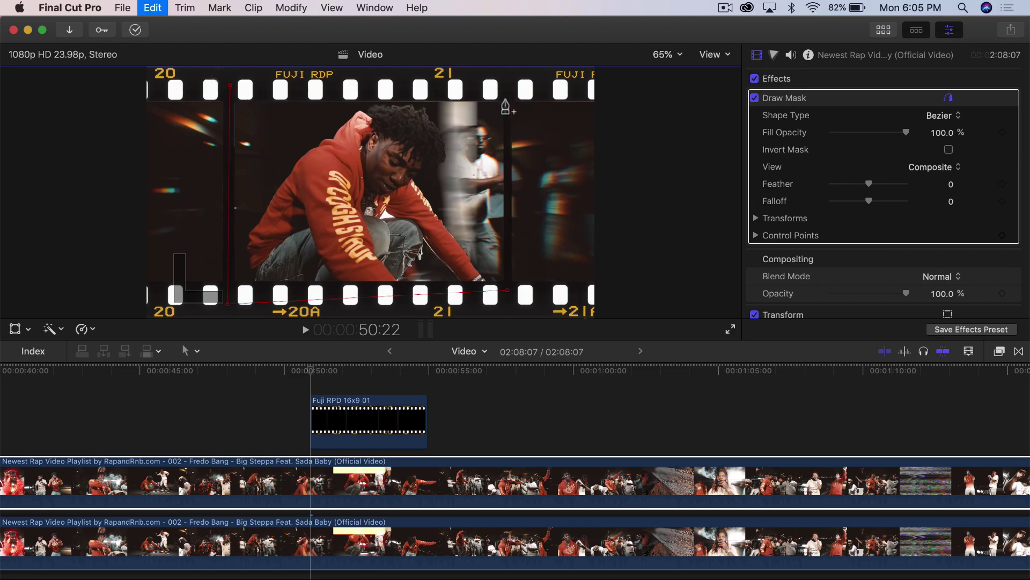
pyautogui.click(506, 93)
pyautogui.press('super+z')
pyautogui.click(492, 98)
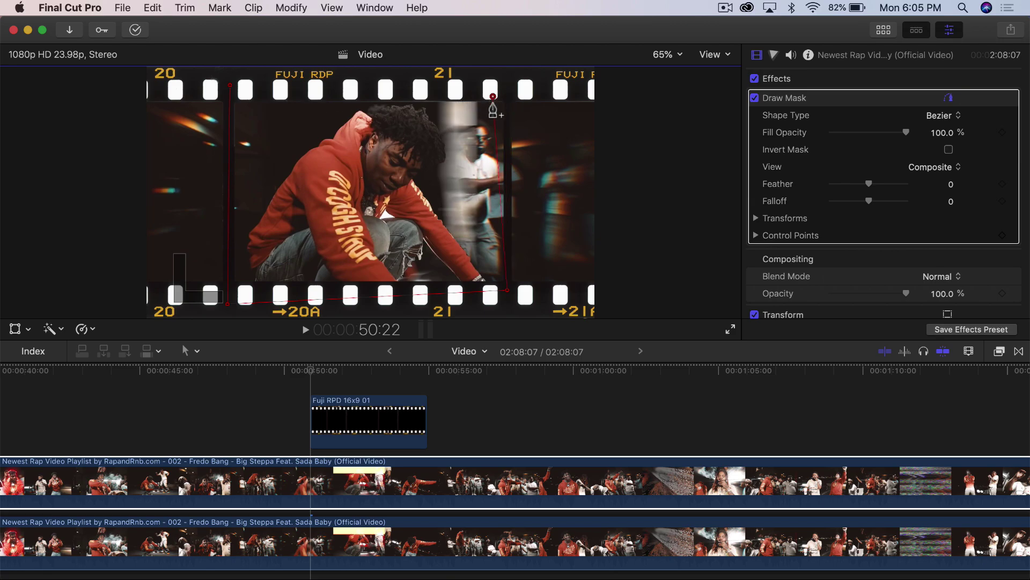
pyautogui.press('super+z')
pyautogui.click(506, 89)
pyautogui.click(230, 85)
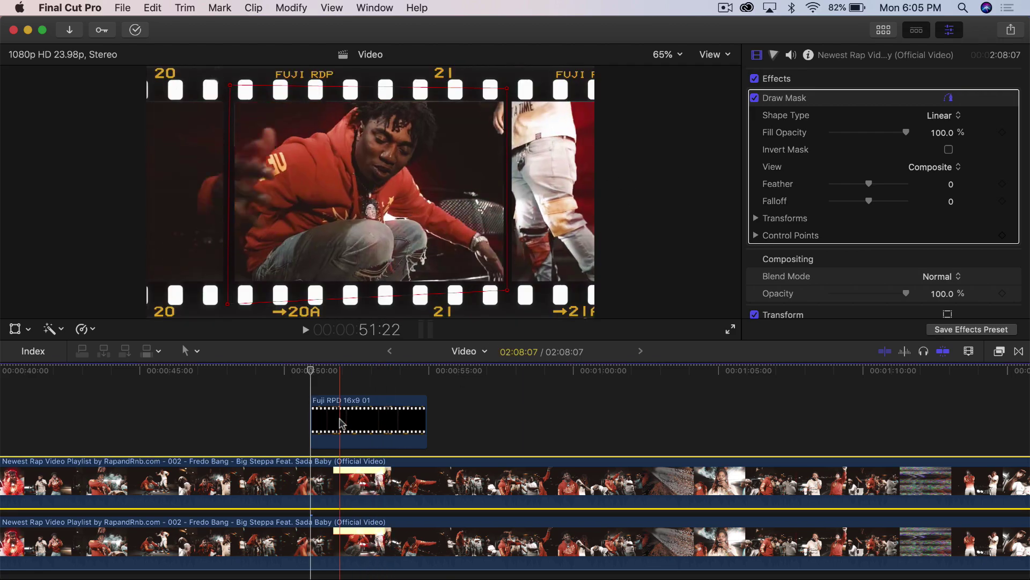
# - Toggle the masked duplicate clip off and on to compare the picture under the film matte
pyautogui.click(351, 491)
pyautogui.hscroll(2, 351, 490)
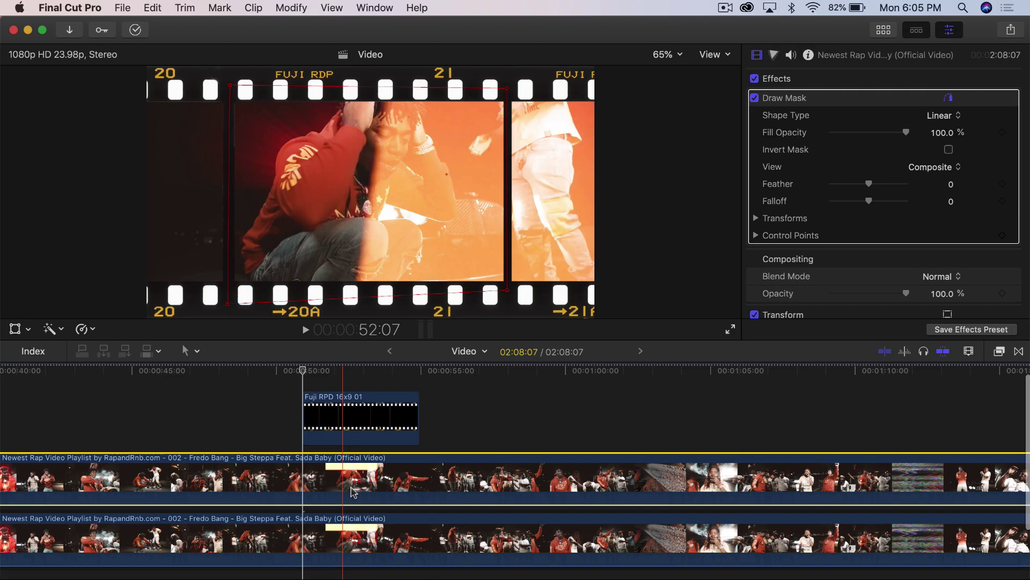
pyautogui.press('v')
pyautogui.press('v')
pyautogui.press('v')
pyautogui.press('v')
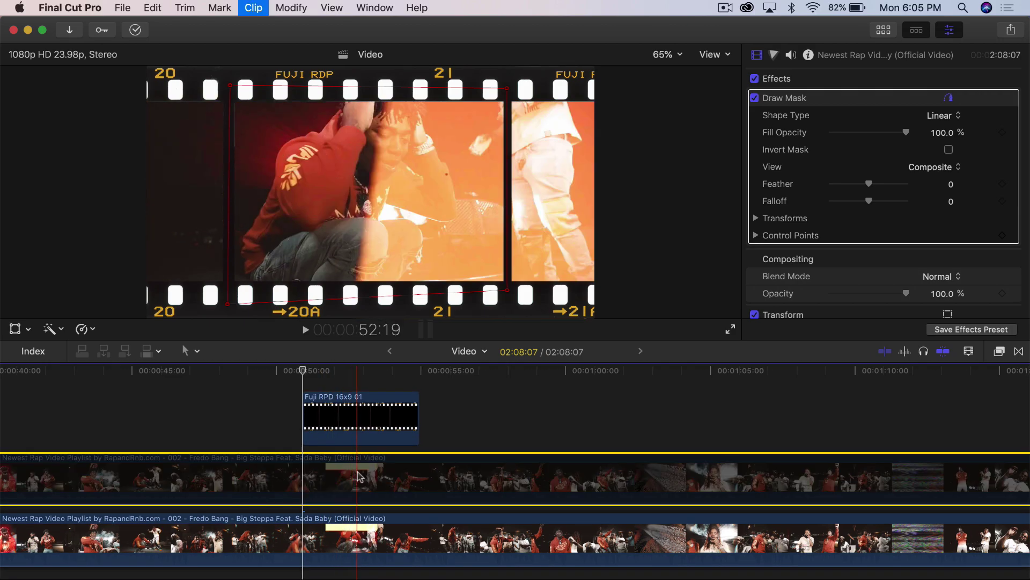
# - Split both video layers at about 48 and 72 seconds and delete the opening sections and the duplicate's tail
pyautogui.click(411, 532)
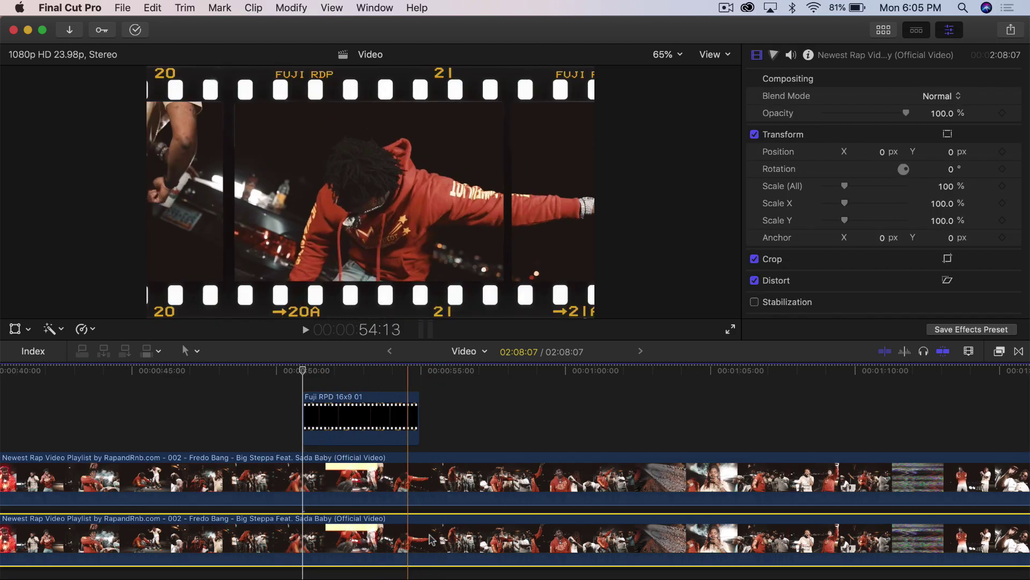
pyautogui.hotkey('shift', 'z')
pyautogui.click(382, 538)
pyautogui.click(382, 485)
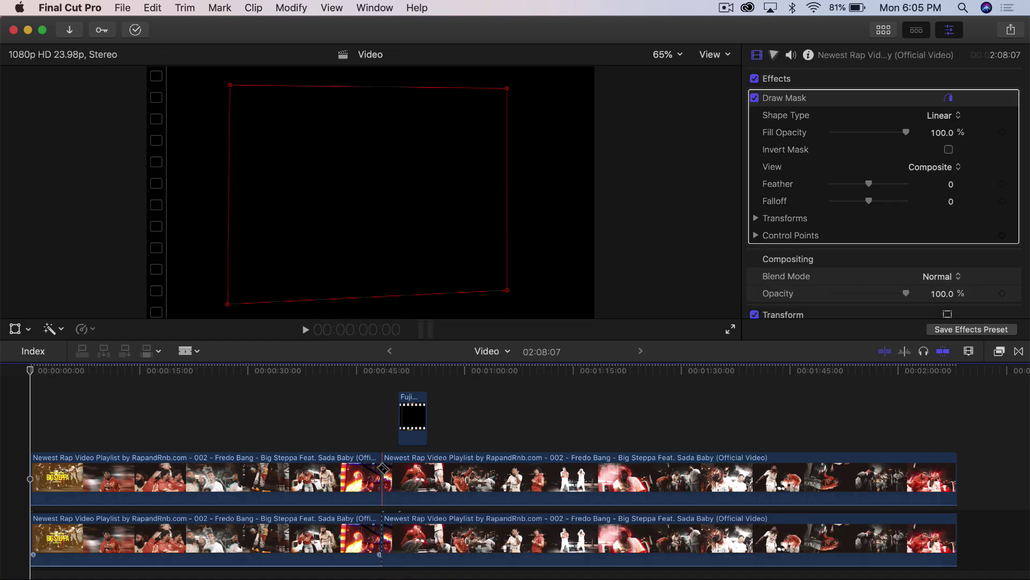
pyautogui.click(550, 494)
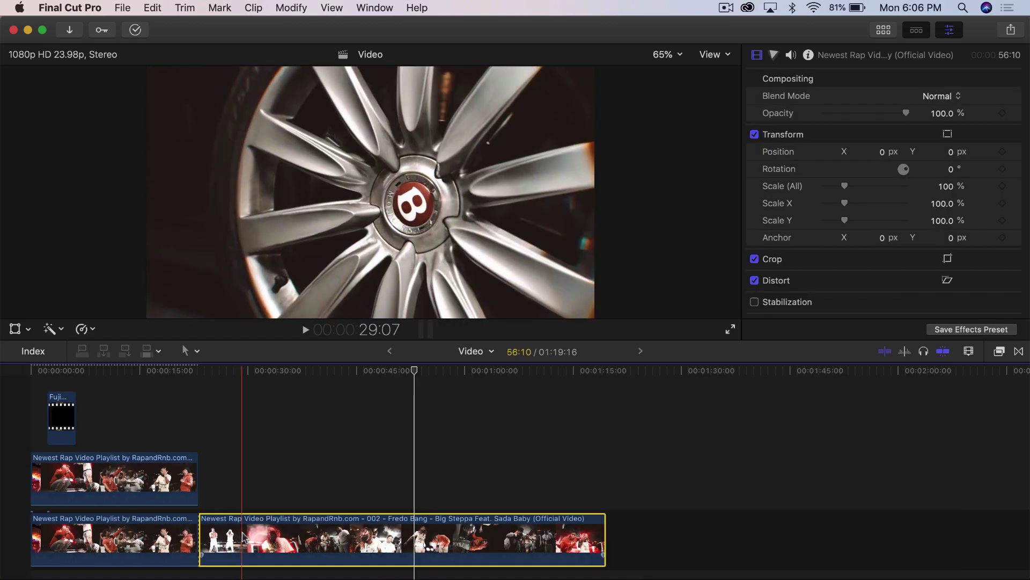
# - Replace the masked duplicate with the main video's end section, placed above the main clip from about 4 seconds
pyautogui.moveTo(223, 532); pyautogui.dragTo(81, 385)
pyautogui.scroll(1, 3, 457)
pyautogui.scroll(2, 3, 457)
pyautogui.press('super+equal')
pyautogui.press('super+equal')
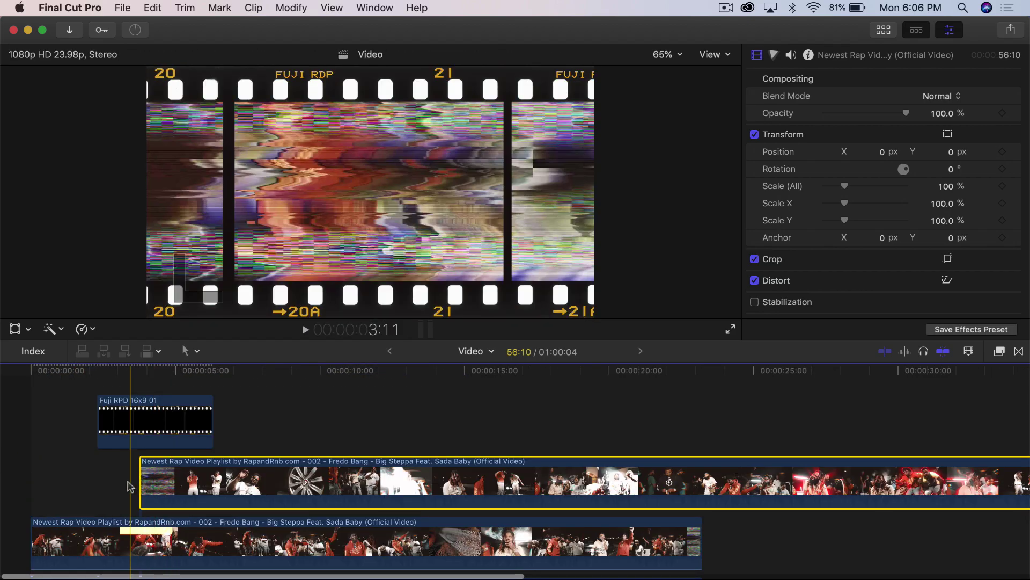
# - Trim the glitchy start off the upper clip to leave 53:07 and set its X position to -1033.9 px
pyautogui.click(159, 377)
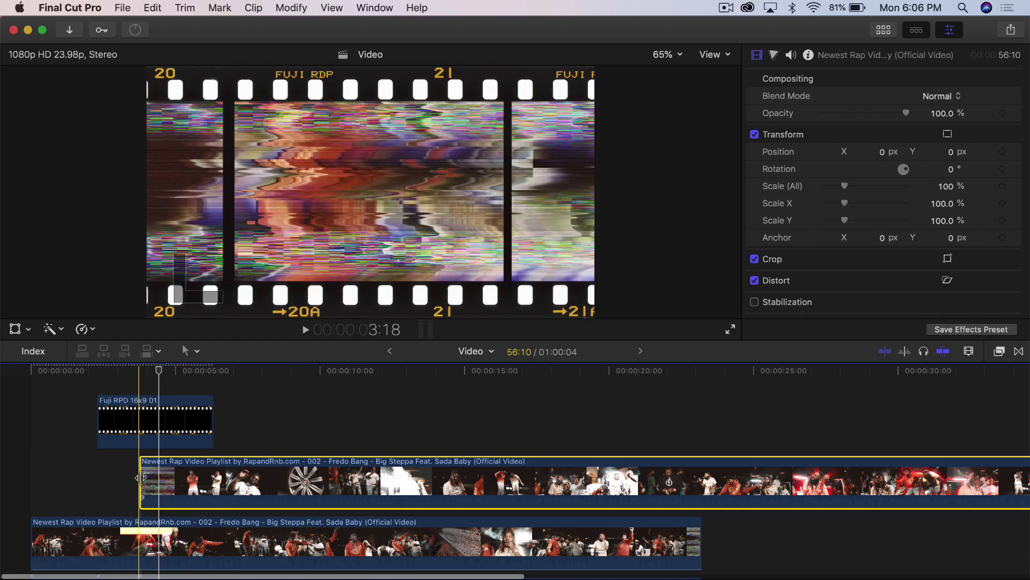
pyautogui.moveTo(140, 486); pyautogui.dragTo(189, 480)
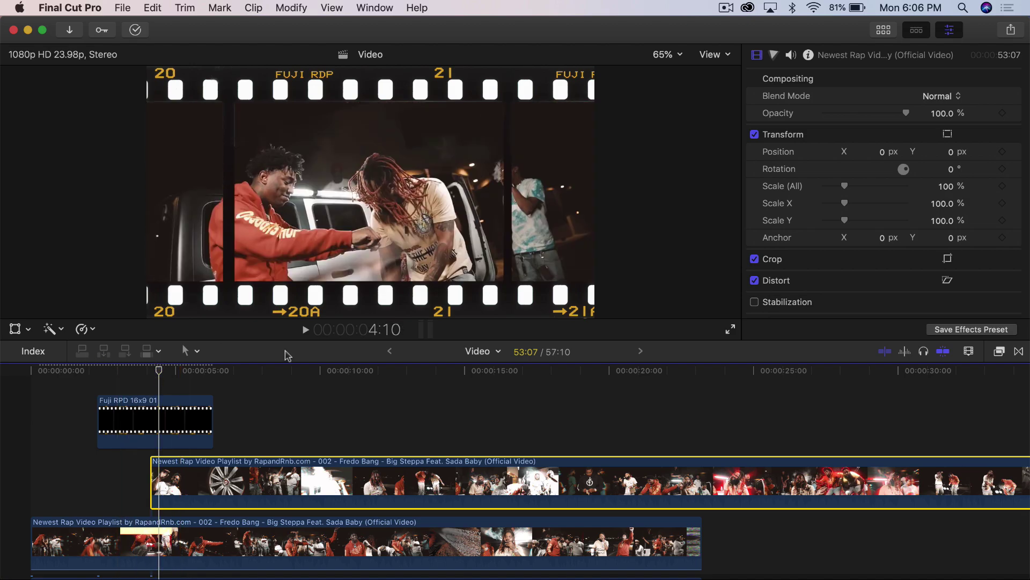
pyautogui.click(164, 369)
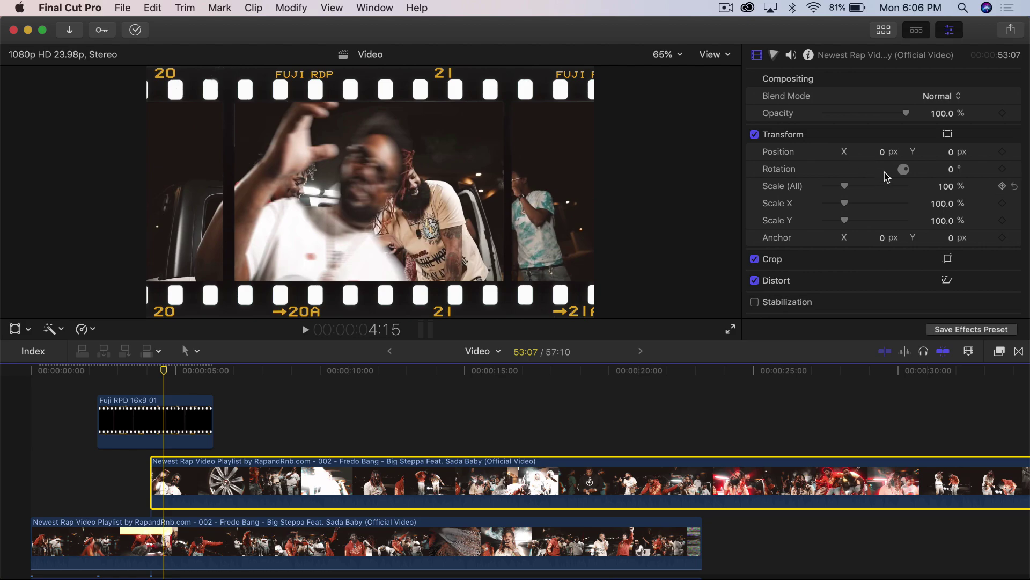
pyautogui.moveTo(883, 156)
pyautogui.mouseDown()
pyautogui.moveTo(921, 156)
pyautogui.moveTo(881, 155)
pyautogui.mouseUp()
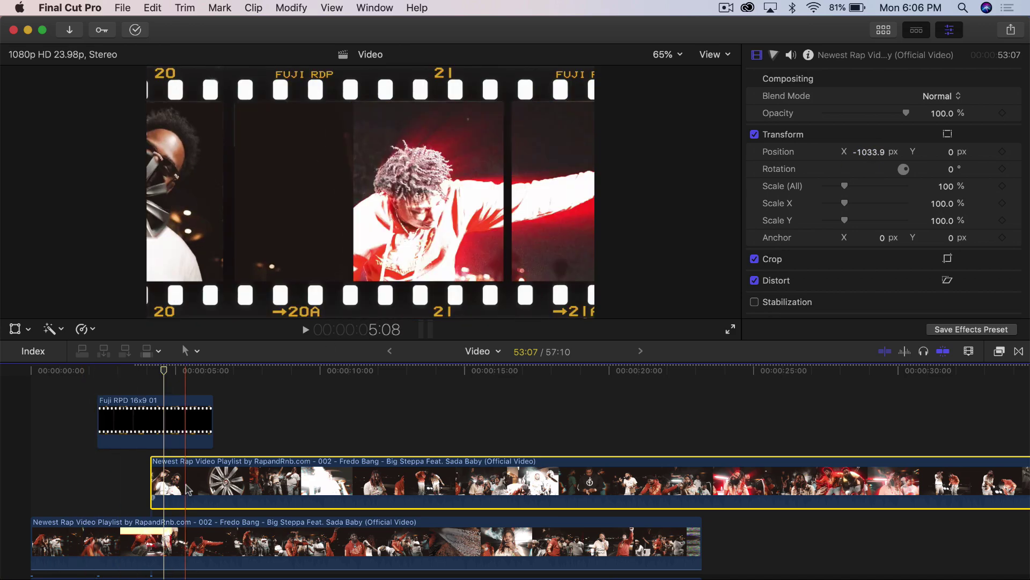
# - Apply Draw Mask to the upper clip and draw a closed four-point mask around the matte's left film frame
pyautogui.click(1001, 352)
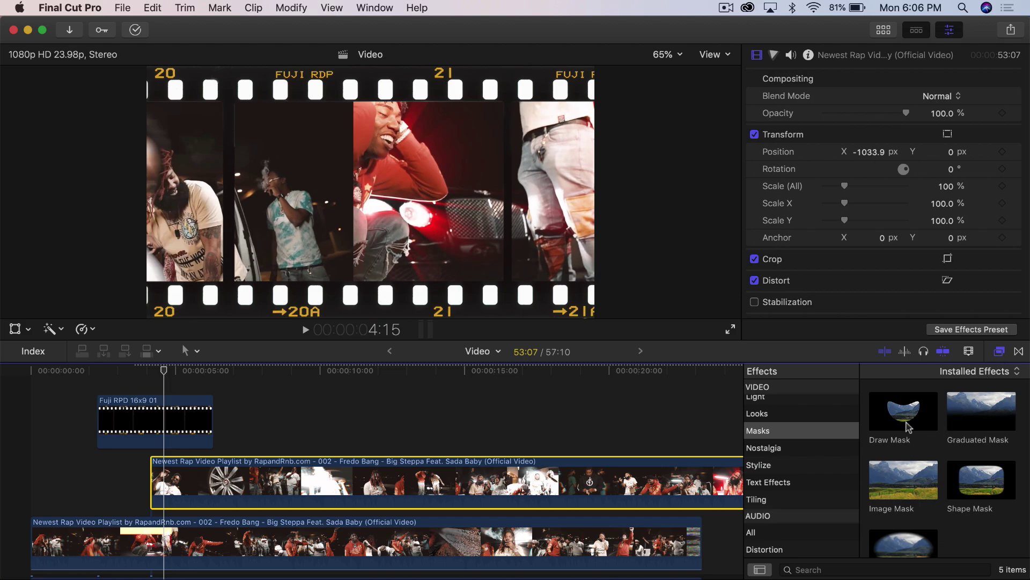
pyautogui.moveTo(909, 426)
pyautogui.mouseDown()
pyautogui.moveTo(322, 445)
pyautogui.moveTo(327, 475)
pyautogui.mouseUp()
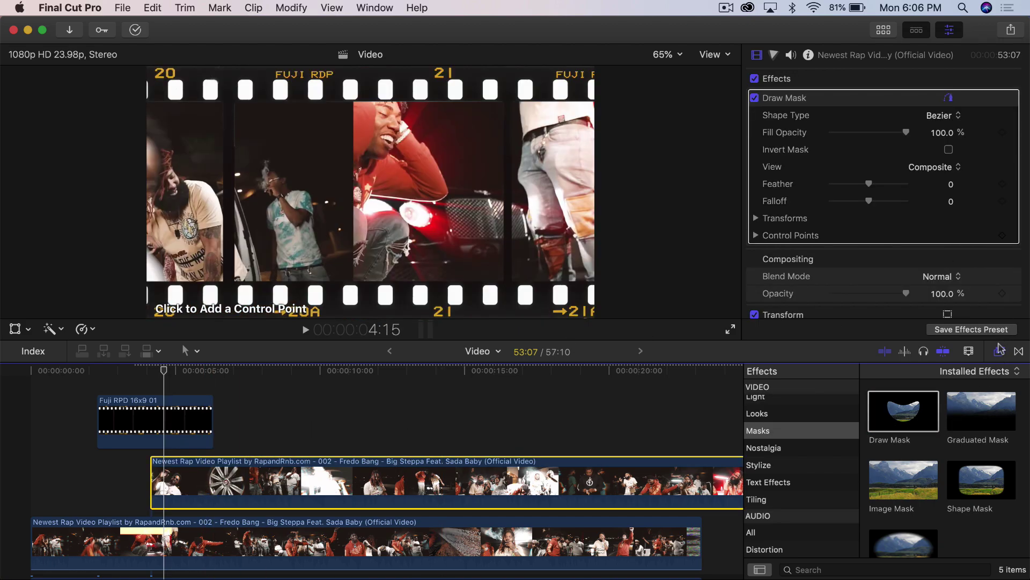
pyautogui.click(1000, 350)
pyautogui.click(228, 91)
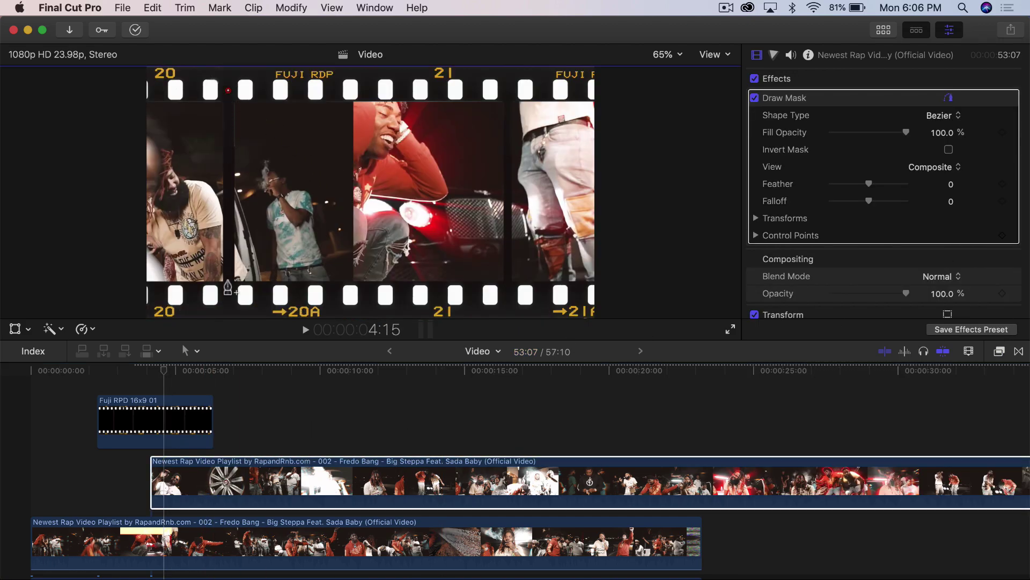
pyautogui.click(134, 289)
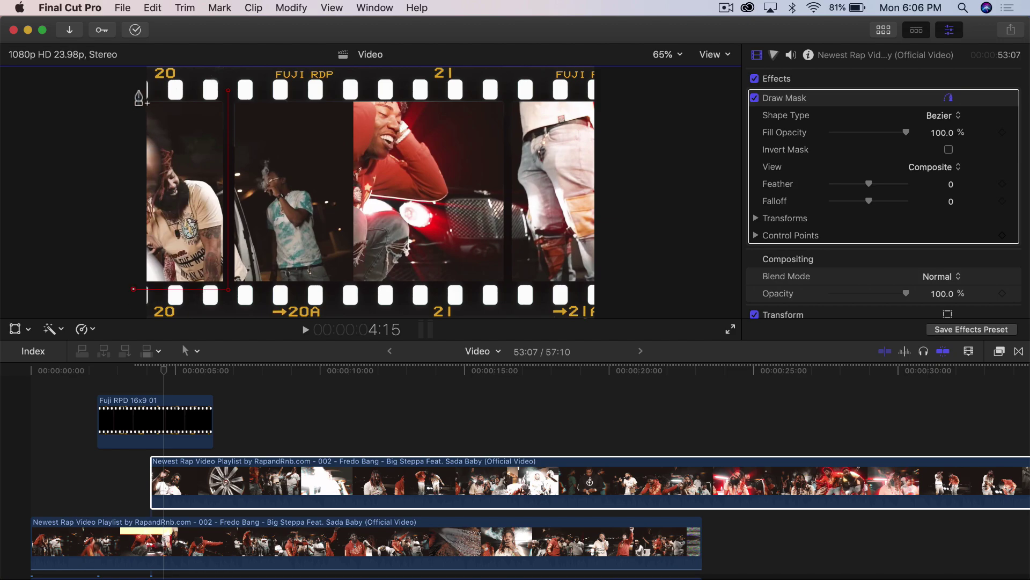
pyautogui.click(228, 91)
# - Extend the masked clip's start back to the beginning of the Fuji RPD matte and play the result
pyautogui.moveTo(164, 371); pyautogui.dragTo(113, 382)
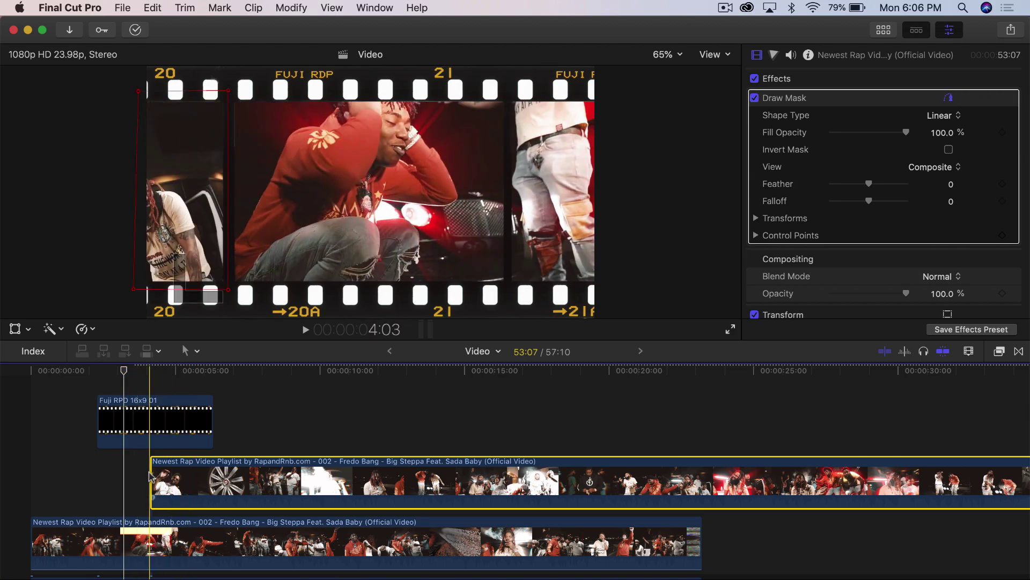
pyautogui.moveTo(150, 469); pyautogui.dragTo(99, 440)
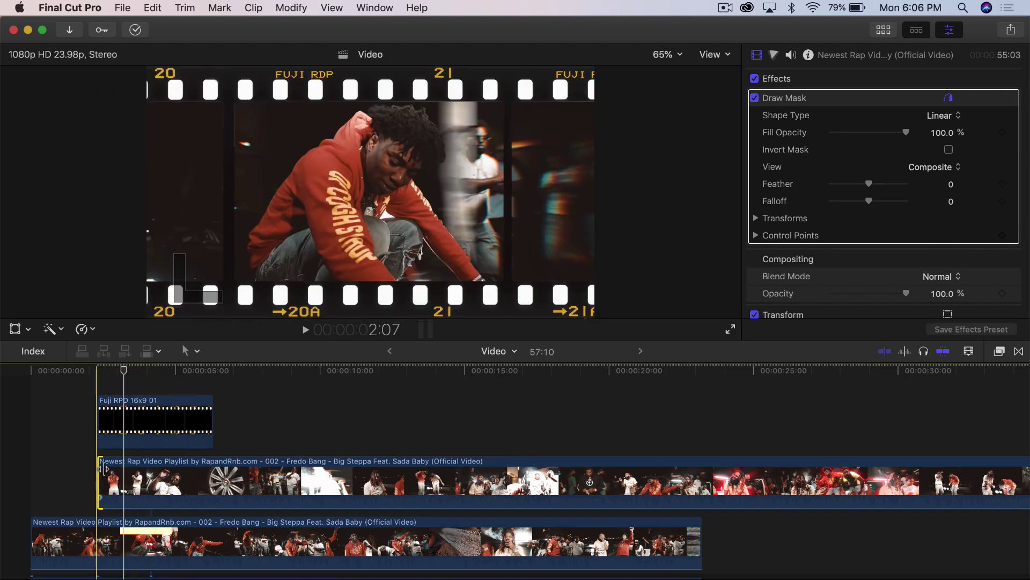
pyautogui.press('space')
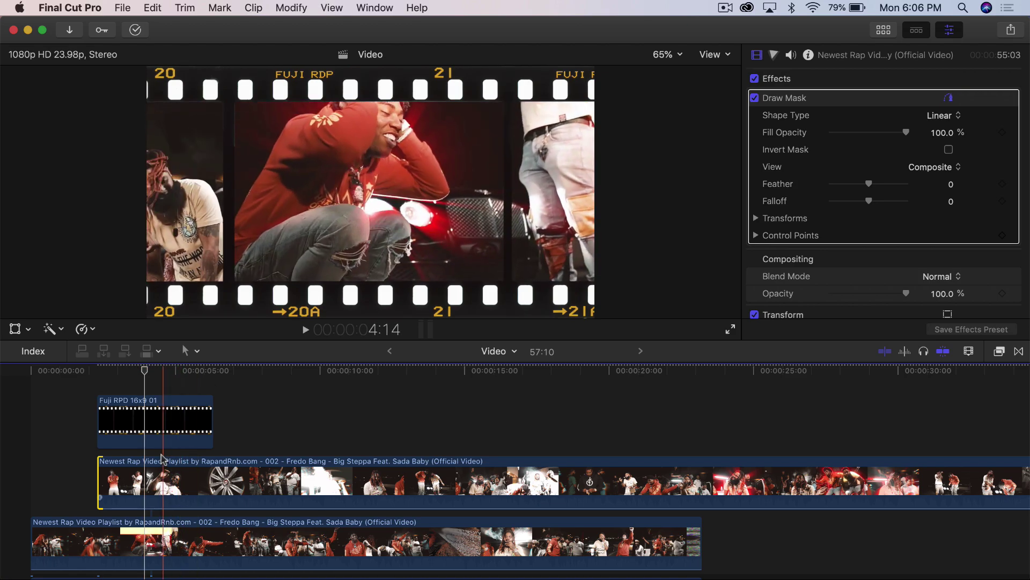
# - Duplicate the masked clip onto the layer above and trim its start to leave 33:12, beginning at about 3 seconds
pyautogui.click(173, 466)
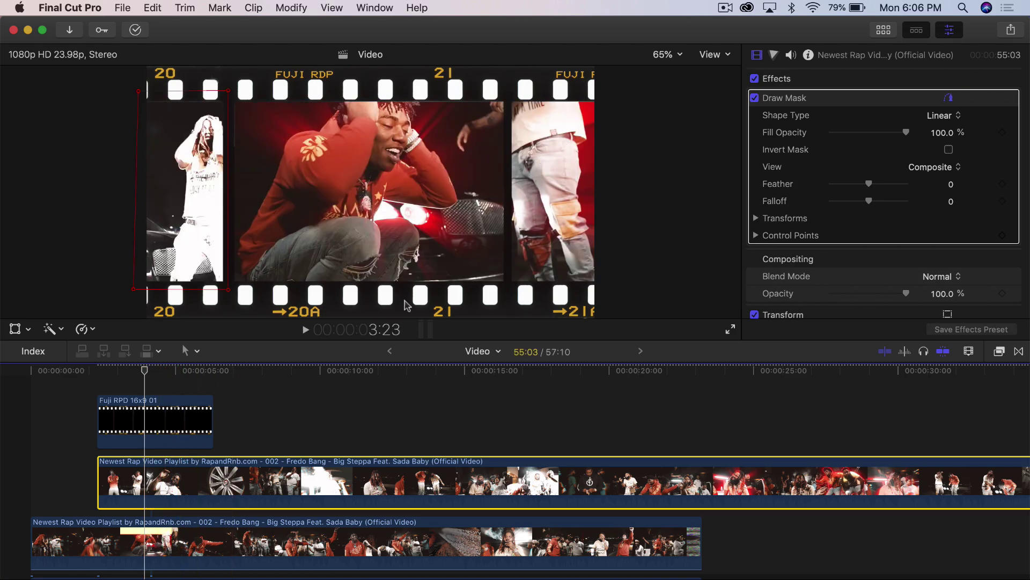
pyautogui.moveTo(177, 470); pyautogui.dragTo(193, 440)
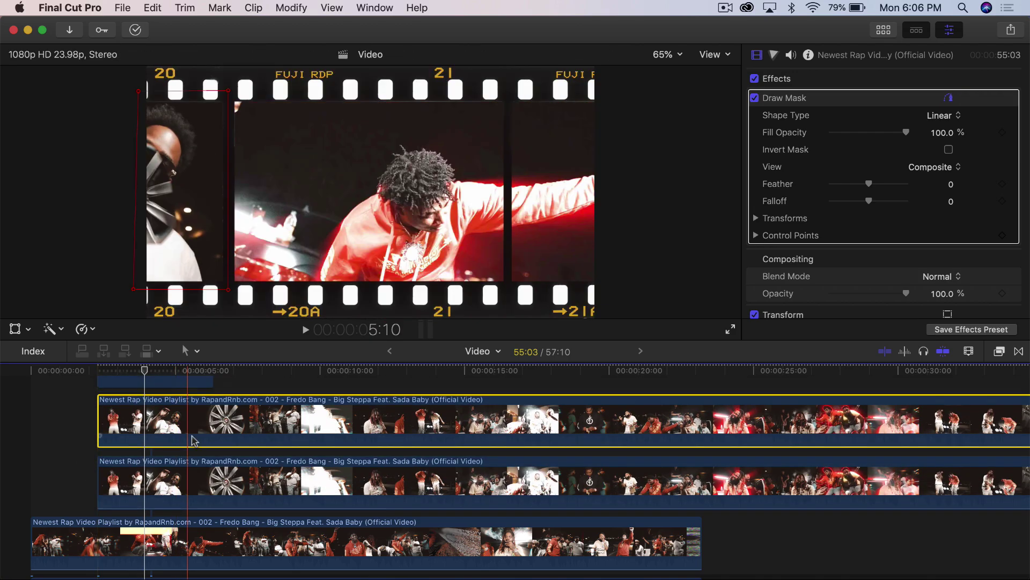
pyautogui.moveTo(98, 421); pyautogui.dragTo(163, 420)
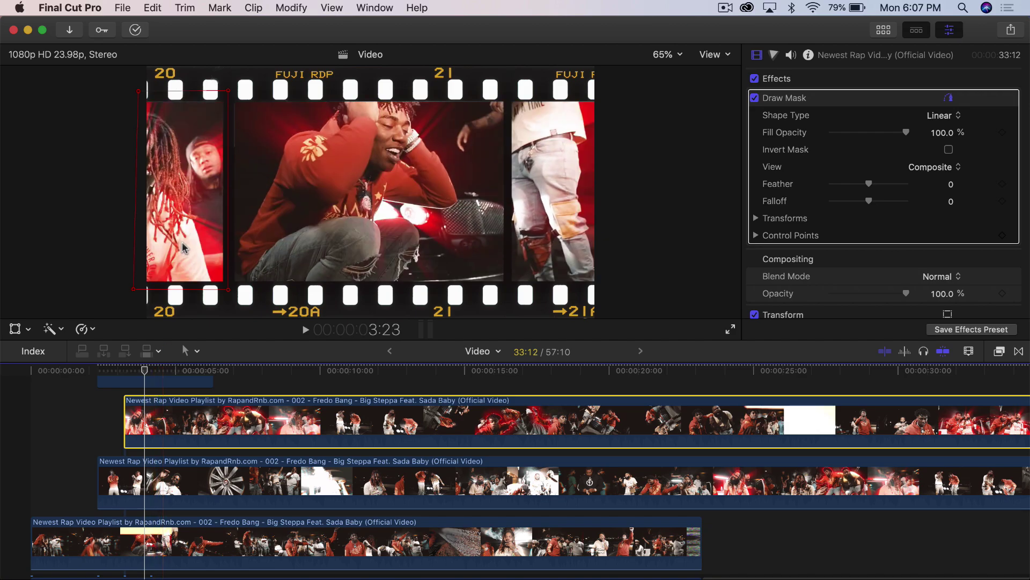
# - Set the top duplicate's X position to 567.1 px so its masked picture fills the matte's right film frame
pyautogui.moveTo(188, 249)
pyautogui.mouseDown()
pyautogui.moveTo(507, 252)
pyautogui.moveTo(342, 260)
pyautogui.moveTo(181, 243)
pyautogui.mouseUp()
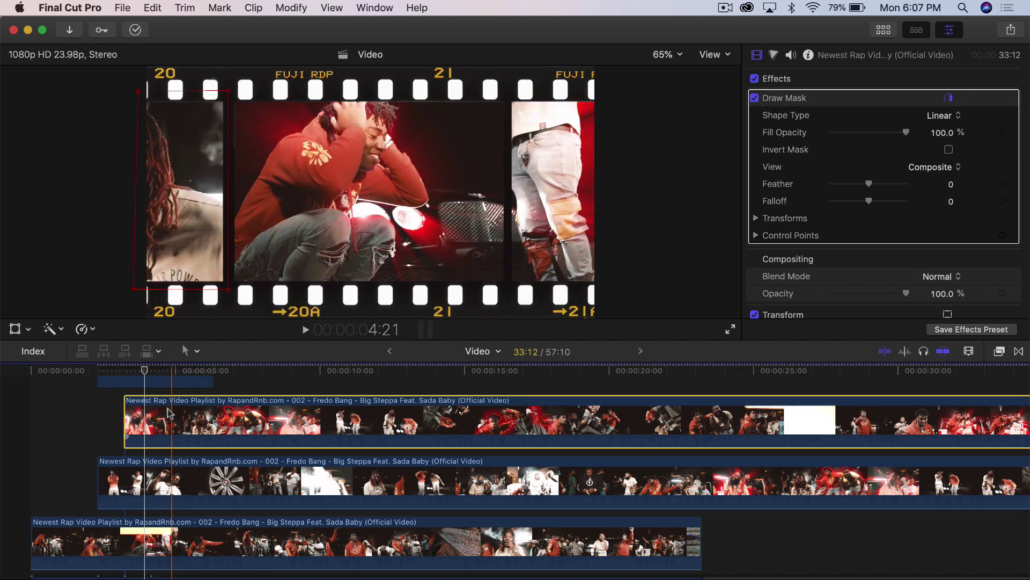
pyautogui.scroll(-1, 909, 185)
pyautogui.scroll(-5, 909, 185)
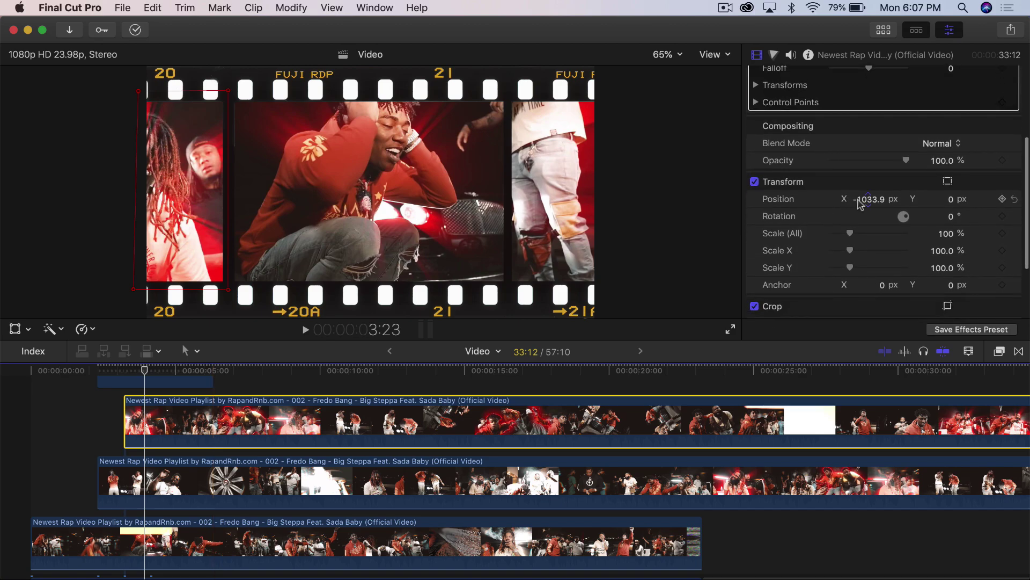
pyautogui.moveTo(868, 199); pyautogui.dragTo(871, 203)
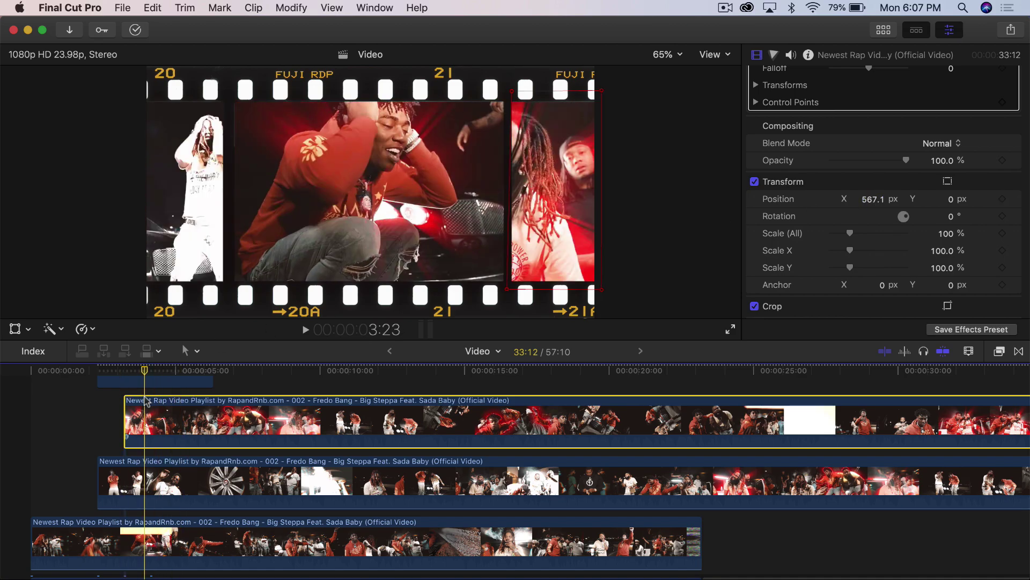
# - Extend the top masked duplicate's start back to the beginning of the Fuji RPD matte, giving it a duration of 34:10
pyautogui.moveTo(144, 371)
pyautogui.mouseDown()
pyautogui.moveTo(99, 381)
pyautogui.moveTo(109, 383)
pyautogui.mouseUp()
pyautogui.click(123, 420)
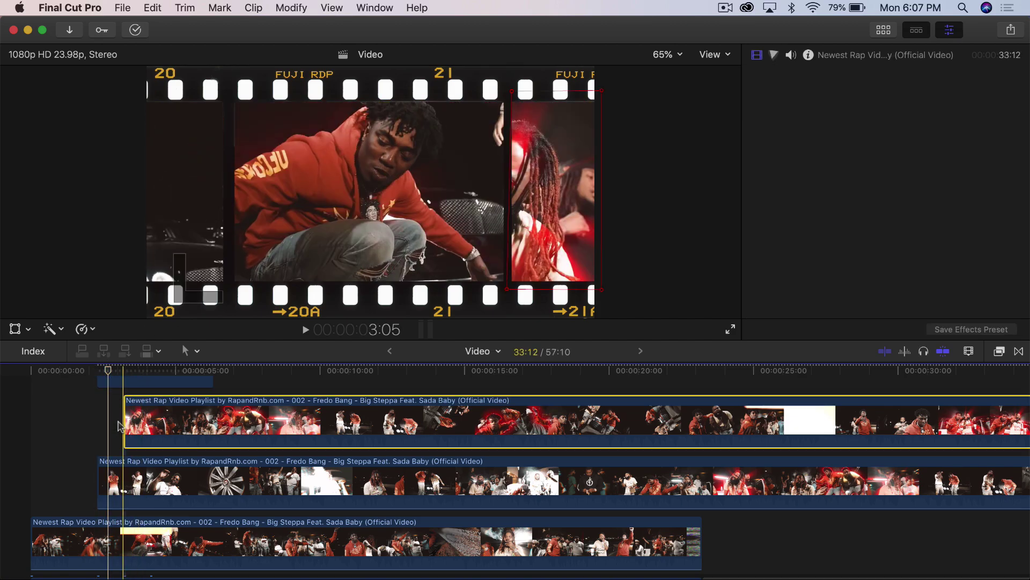
pyautogui.moveTo(122, 420); pyautogui.dragTo(98, 418)
# - Extend the end of the Fuji RPD 16x9 01 matte to a duration of 11:43
pyautogui.scroll(3, 99, 418)
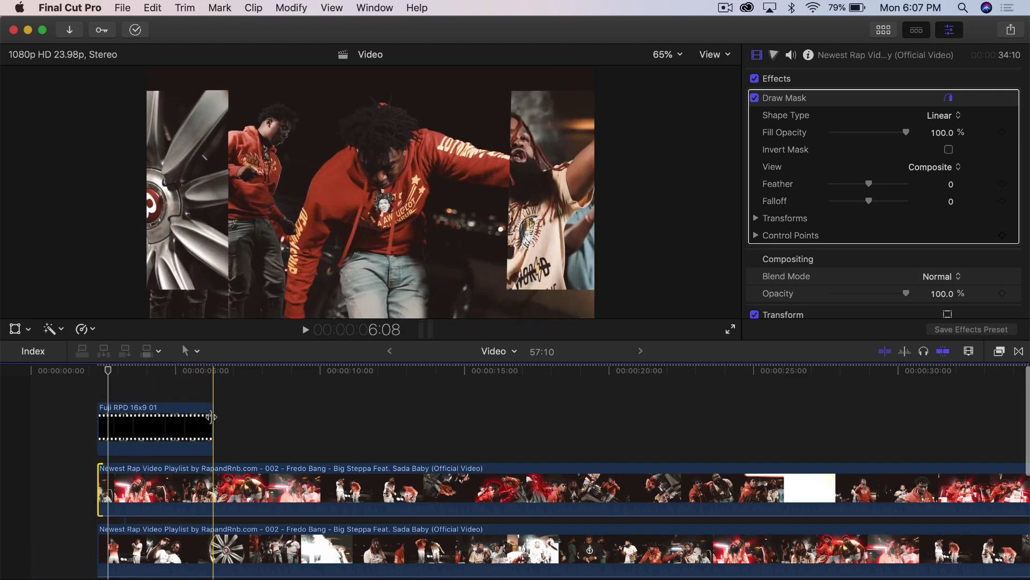
pyautogui.click(206, 418)
pyautogui.moveTo(209, 420); pyautogui.dragTo(433, 421)
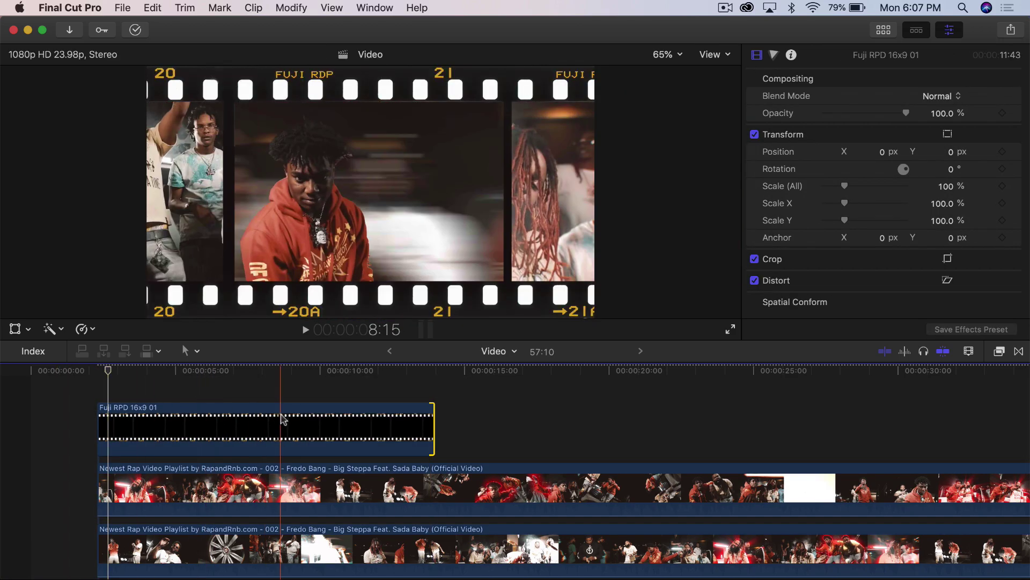
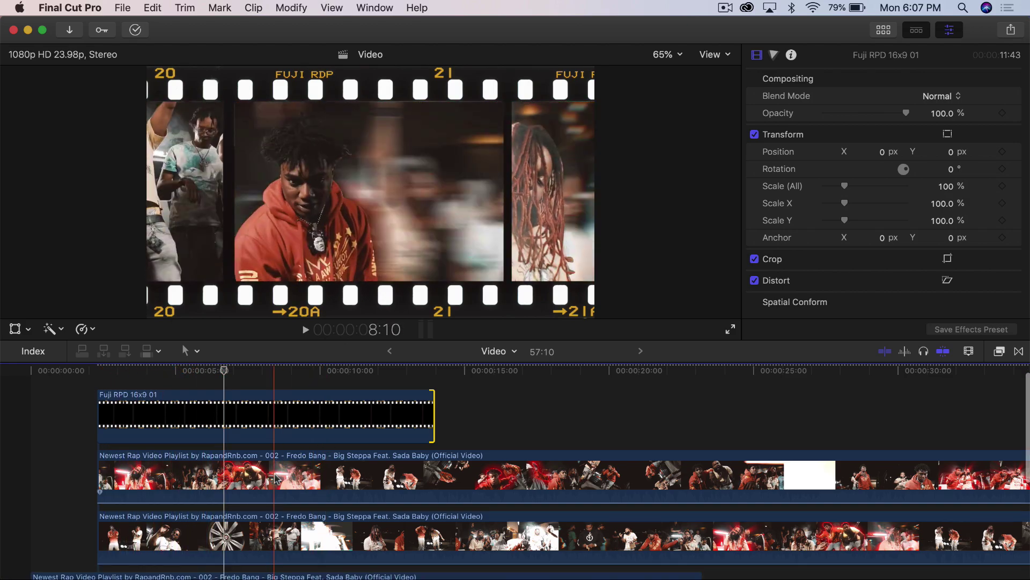
# - Blade both masked clips and the unmasked duplicate below them at 6:17
pyautogui.press('b')
pyautogui.click(224, 516)
pyautogui.click(225, 454)
pyautogui.scroll(-4, 225, 455)
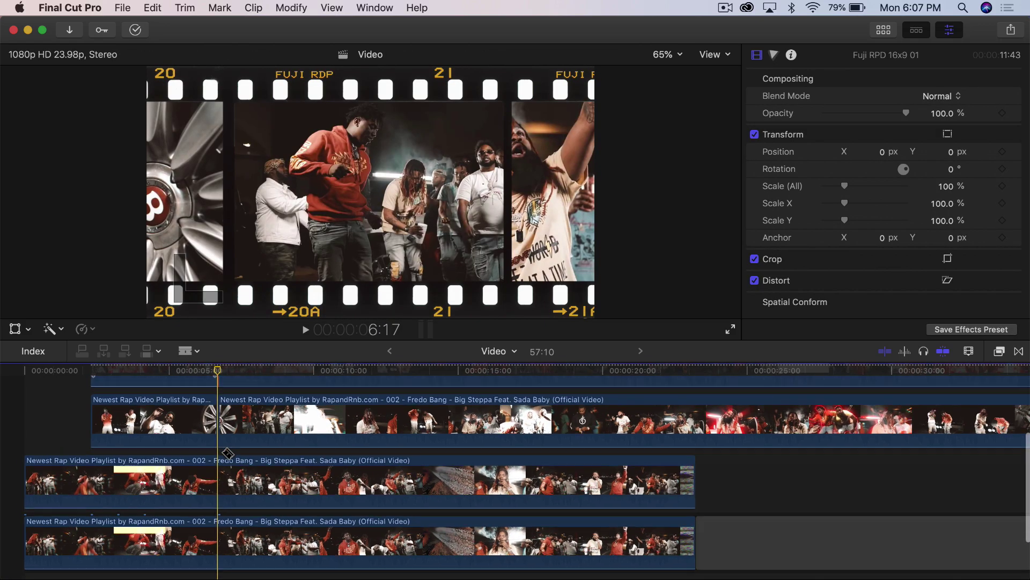
pyautogui.click(213, 472)
pyautogui.scroll(3, 225, 456)
pyautogui.scroll(1, 239, 416)
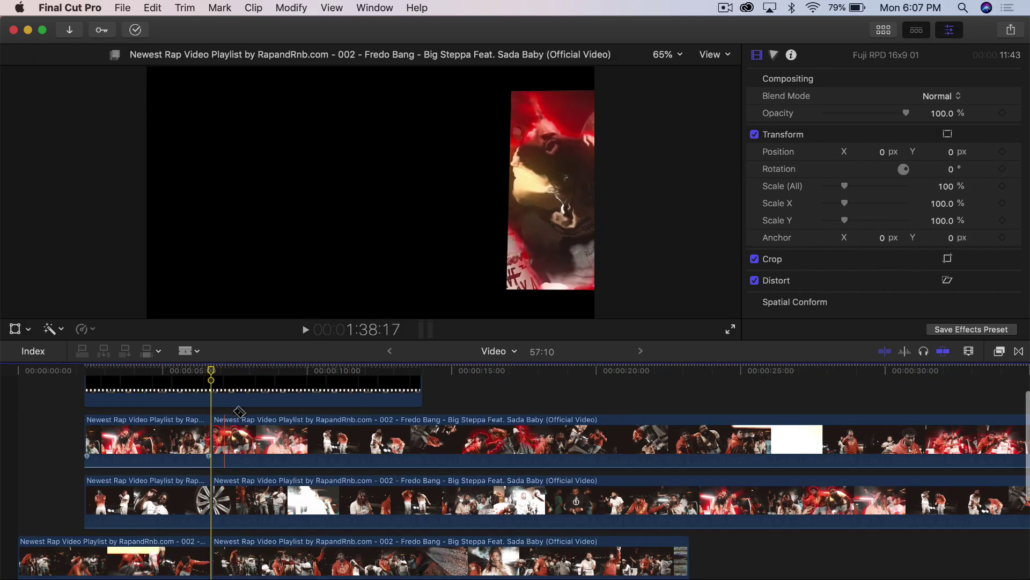
pyautogui.press('a')
# - Delete the segments after the 6:17 cut from both masked clips and the unmasked duplicate
pyautogui.scroll(-3, 252, 432)
pyautogui.scroll(2, 256, 444)
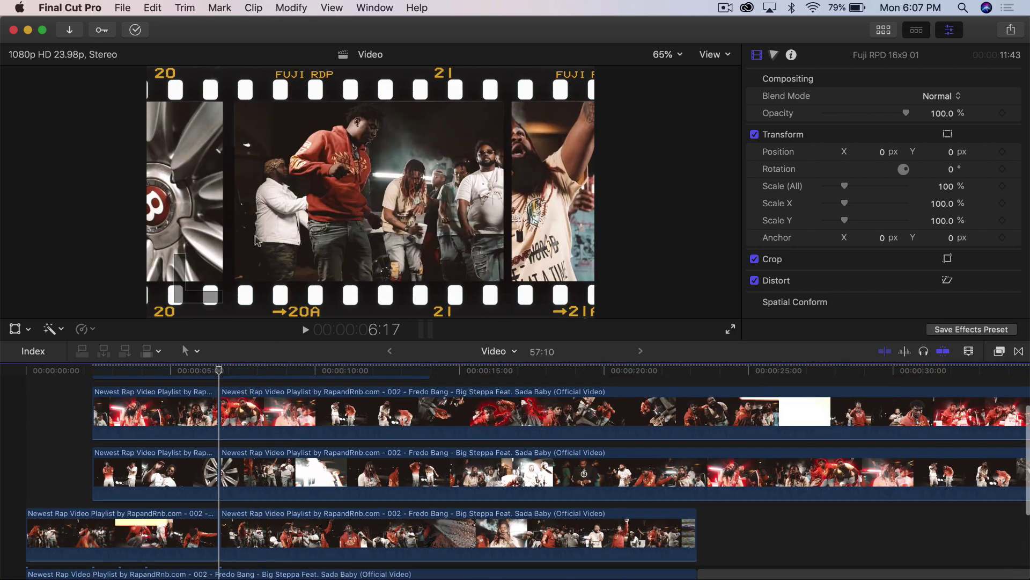
pyautogui.press('super+z')
pyautogui.scroll(-3, 267, 459)
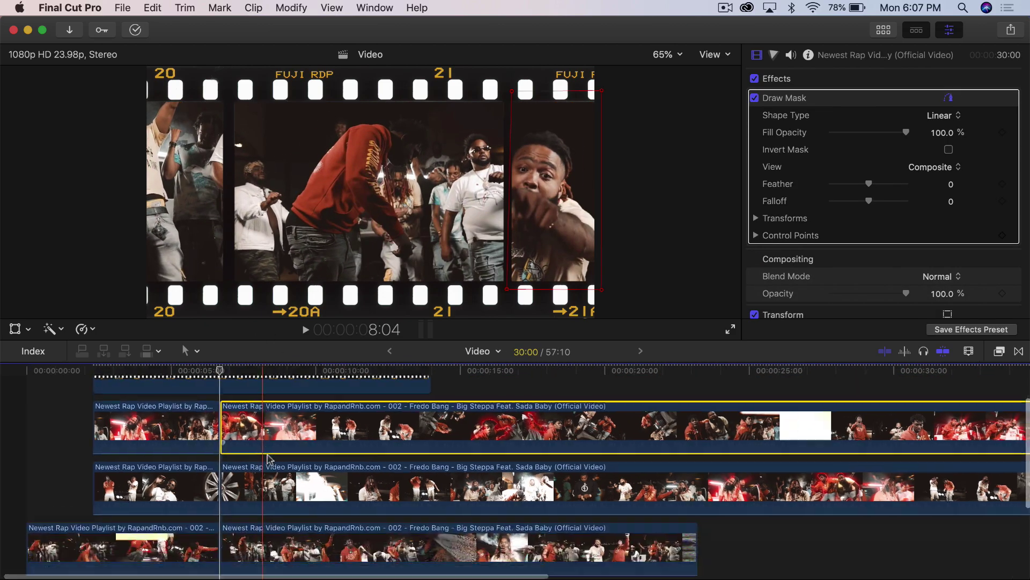
pyautogui.press('super+z')
pyautogui.press('super+z')
pyautogui.press('super+z')
pyautogui.press('super+z')
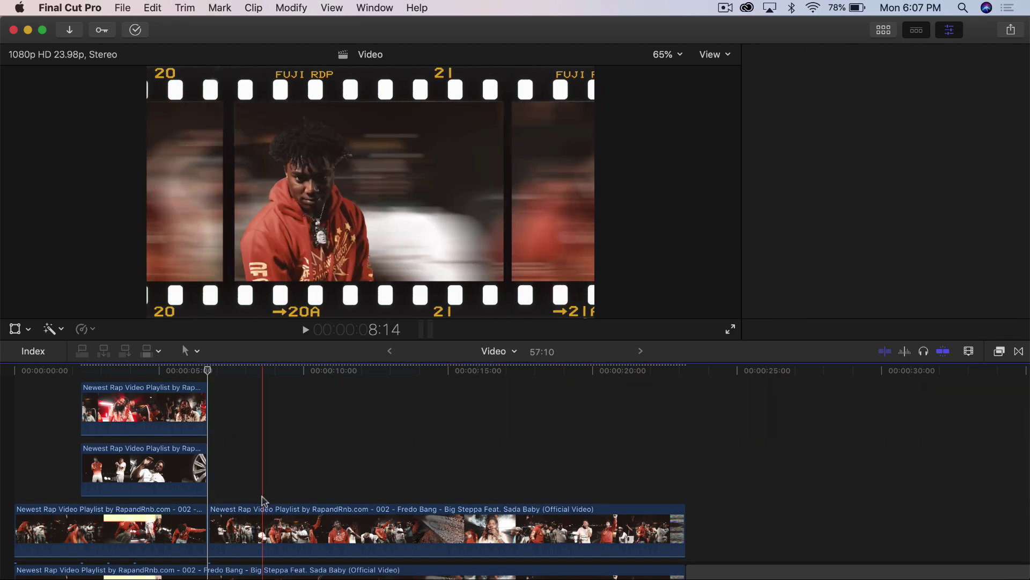
# - Trim the Fuji RPD matte's end back to the 6:17 cut and play across the cut into the full-screen video
pyautogui.moveTo(432, 426); pyautogui.dragTo(225, 432)
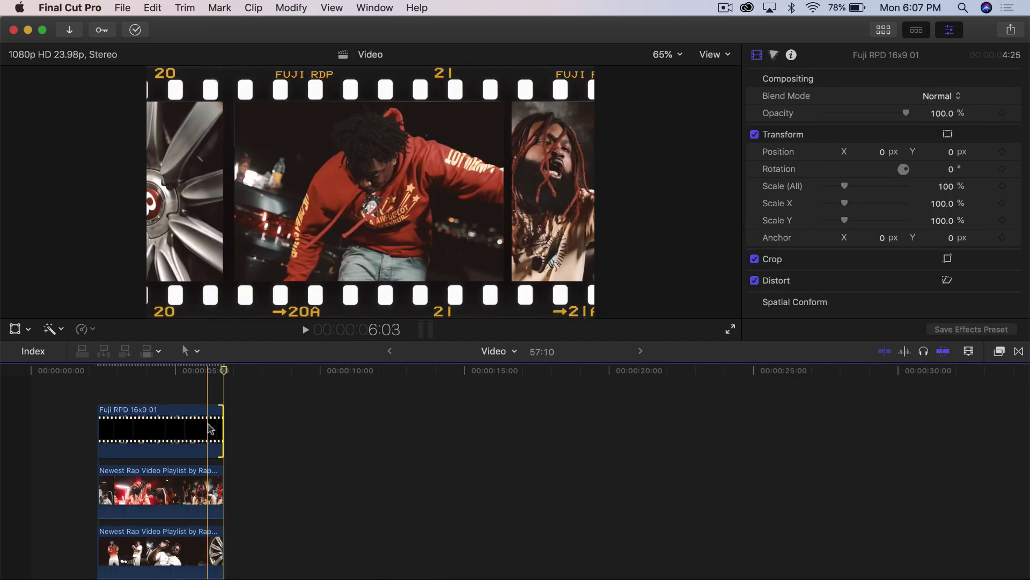
pyautogui.scroll(-5, 230, 388)
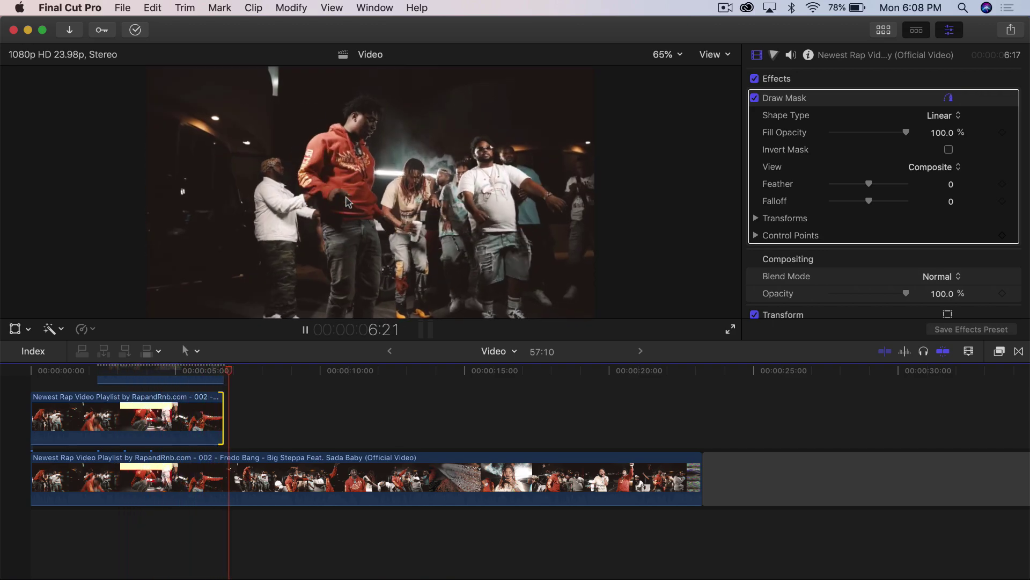
pyautogui.press('space')
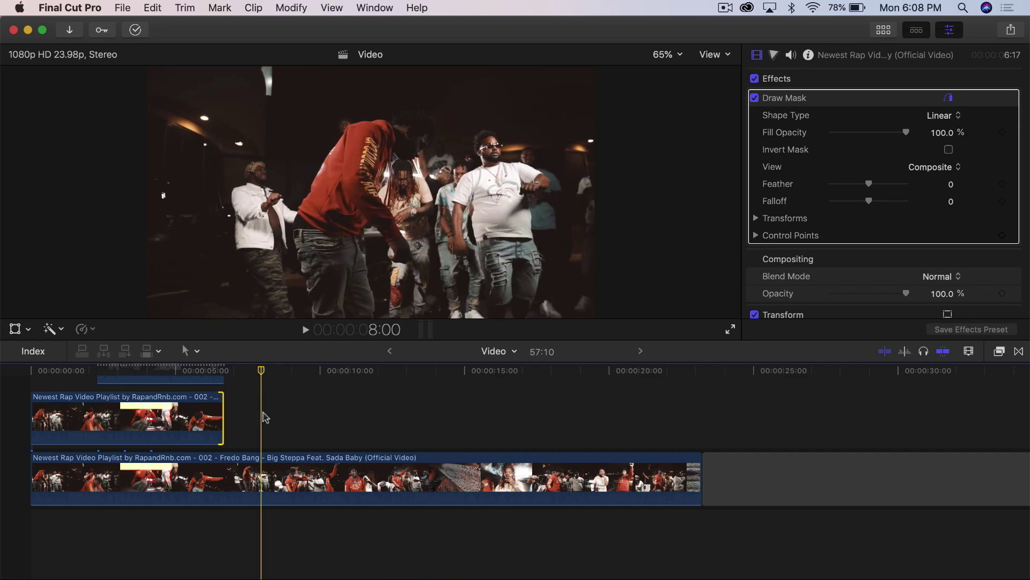
pyautogui.scroll(5, 264, 416)
pyautogui.scroll(-5, 266, 417)
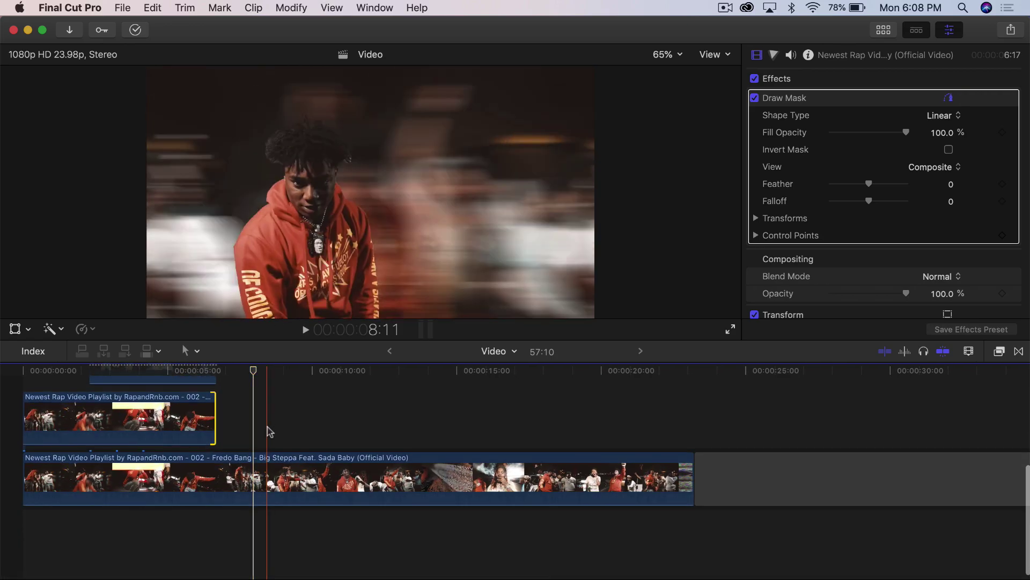
# - Place about 6 seconds of the Kodak Safetey Film 4x5 Instagram matte above the base video, starting at about 12 seconds, and preview it
pyautogui.click(885, 32)
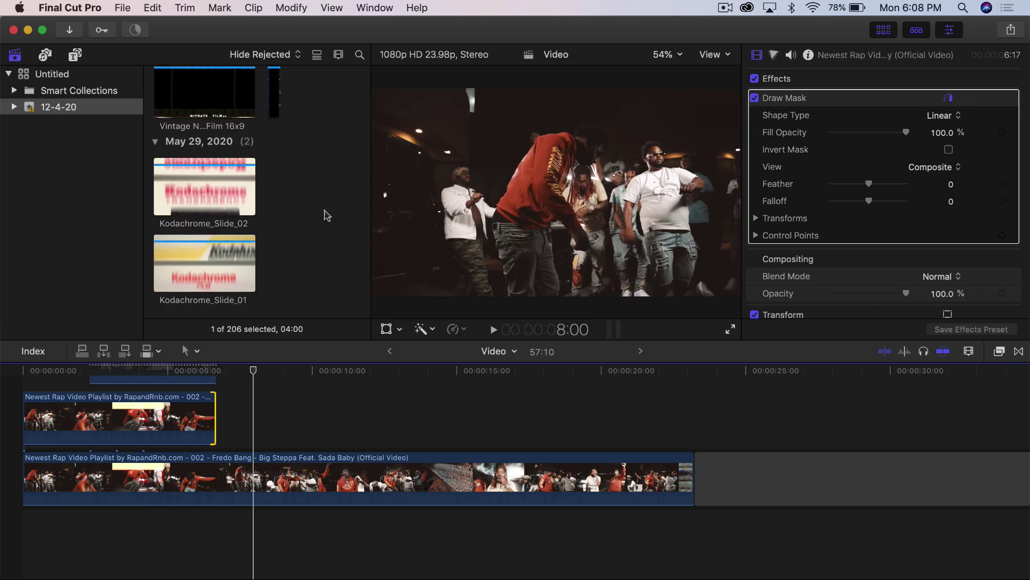
pyautogui.scroll(3, 325, 214)
pyautogui.click(189, 216)
pyautogui.scroll(2, 231, 226)
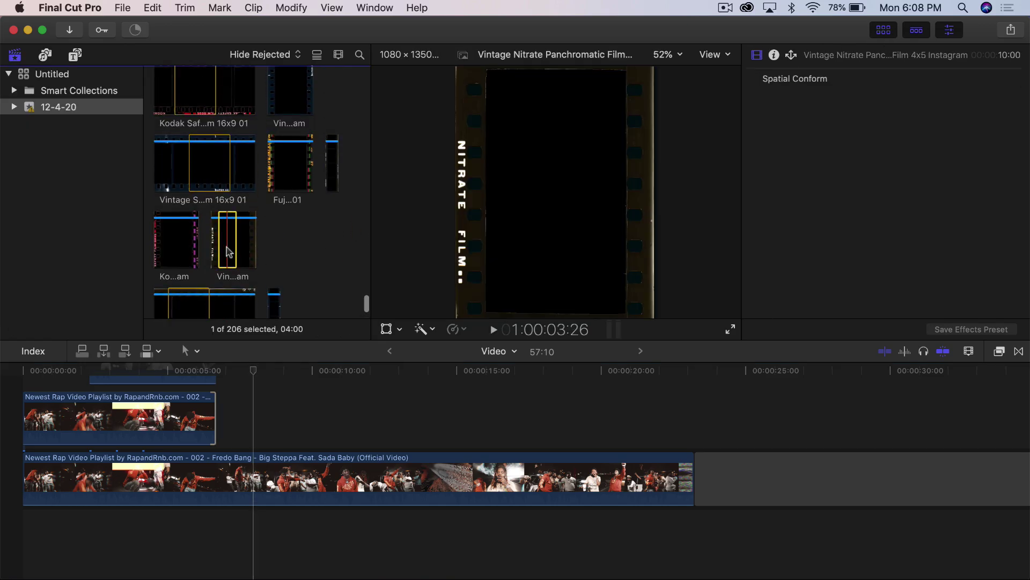
pyautogui.click(172, 241)
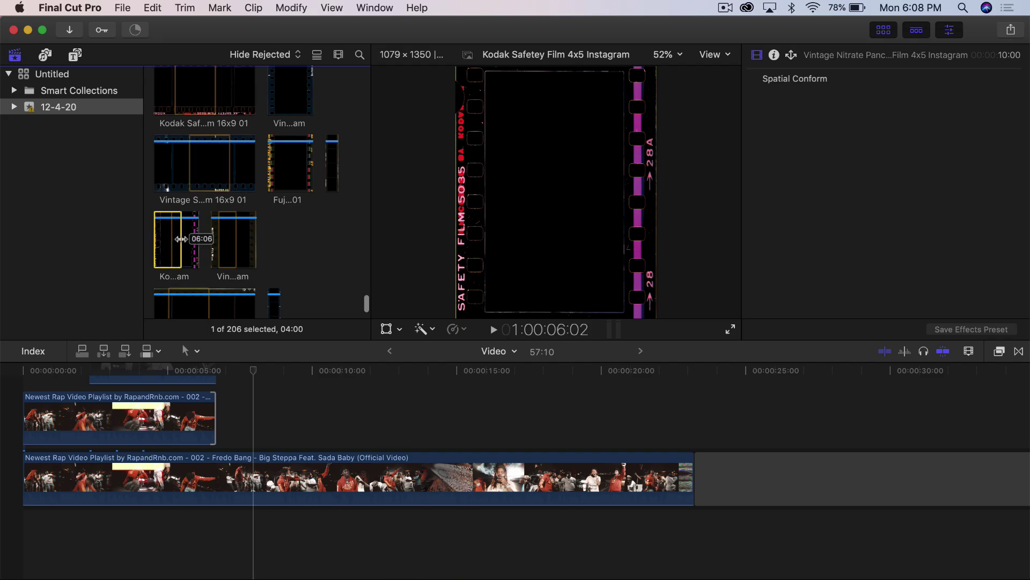
pyautogui.moveTo(205, 275); pyautogui.dragTo(380, 390)
pyautogui.press('space')
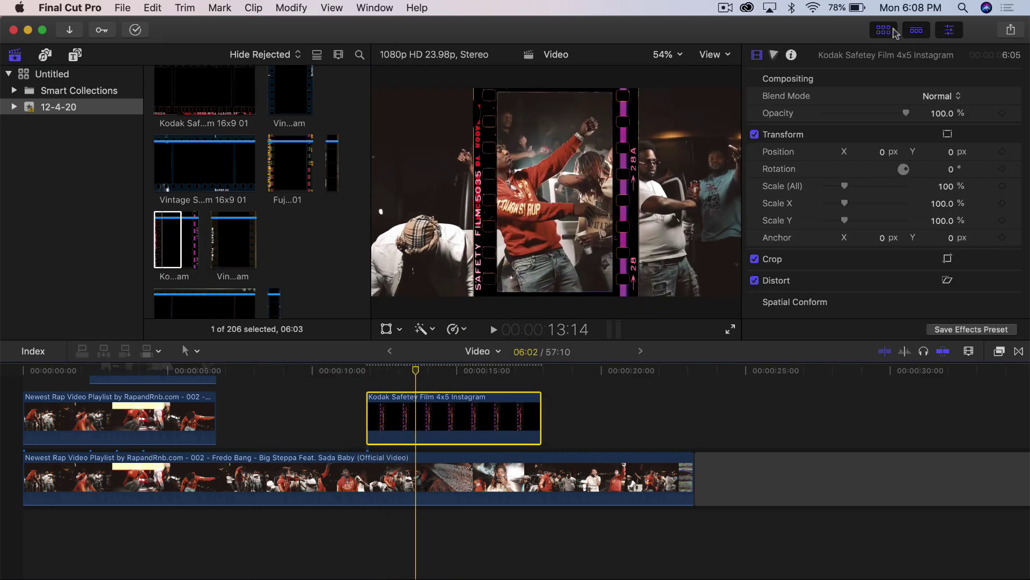
# - Blade the base video at the start and end of the Kodak matte and select the segment beneath it
pyautogui.press('b')
pyautogui.click(367, 476)
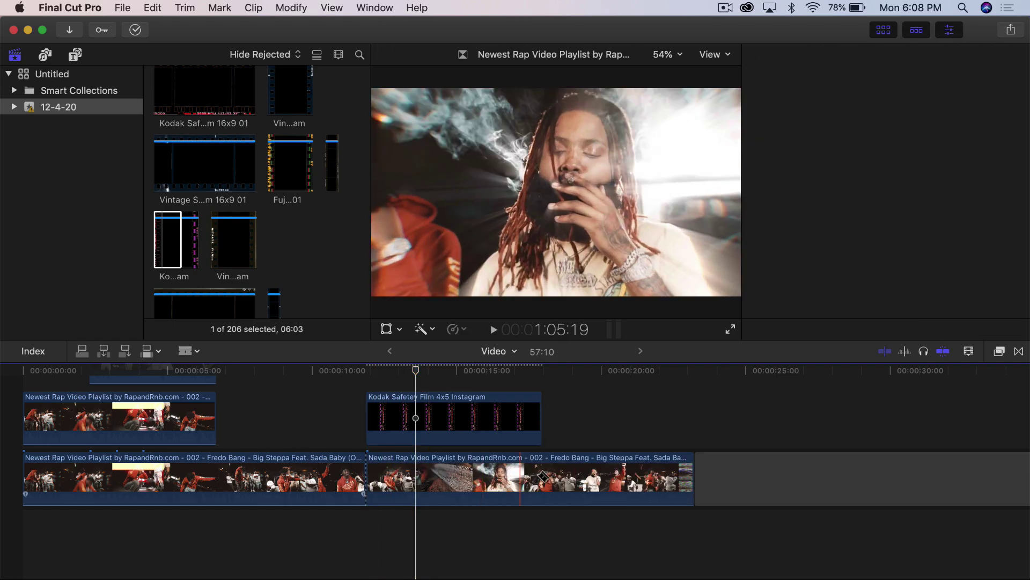
pyautogui.click(542, 477)
pyautogui.press('a')
pyautogui.click(494, 477)
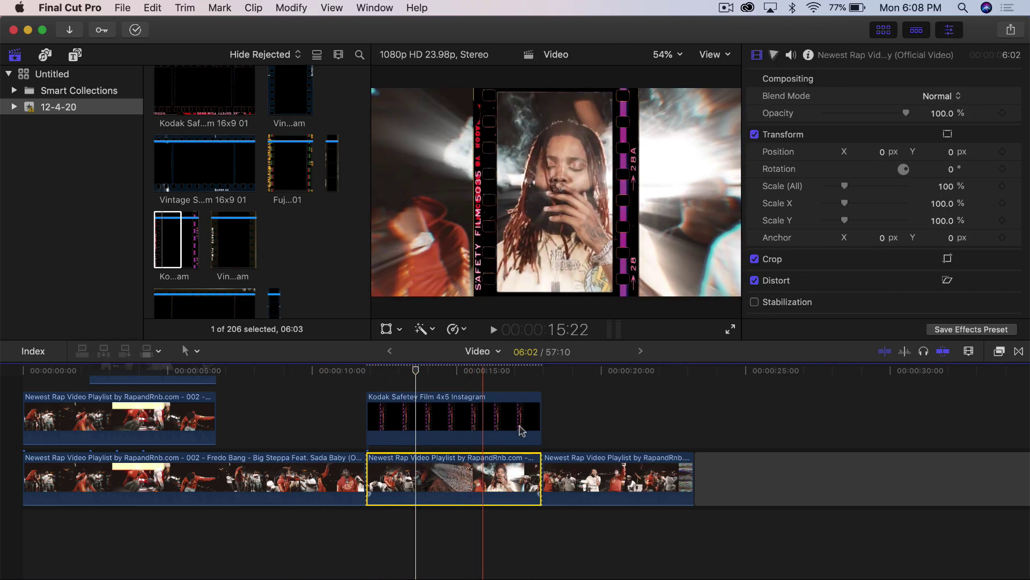
# - Apply Draw Mask to the segment under the Kodak matte and draw a closed mask around its film frame with Linear shape type
pyautogui.click(882, 30)
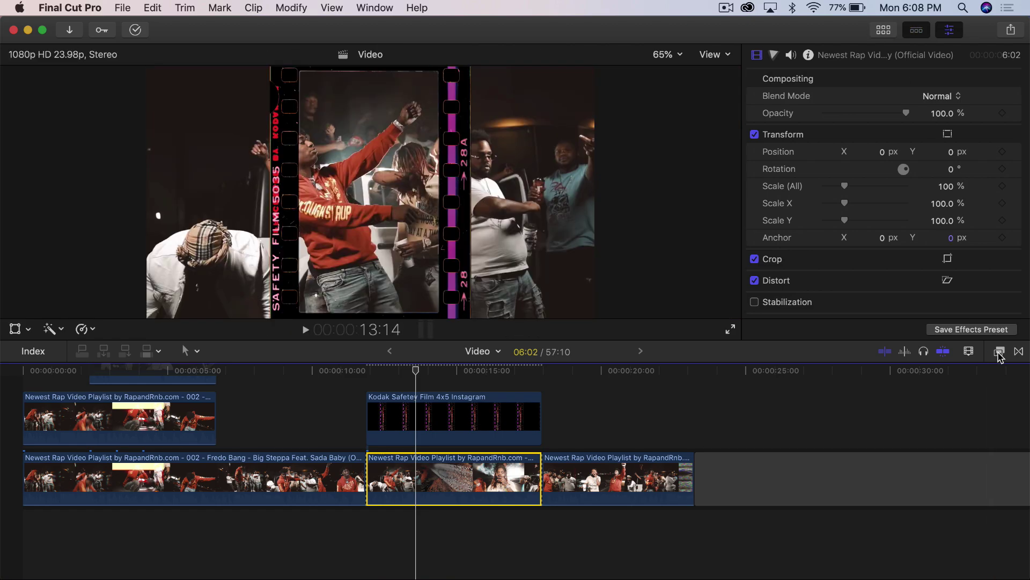
pyautogui.click(1000, 351)
pyautogui.scroll(-4, 776, 515)
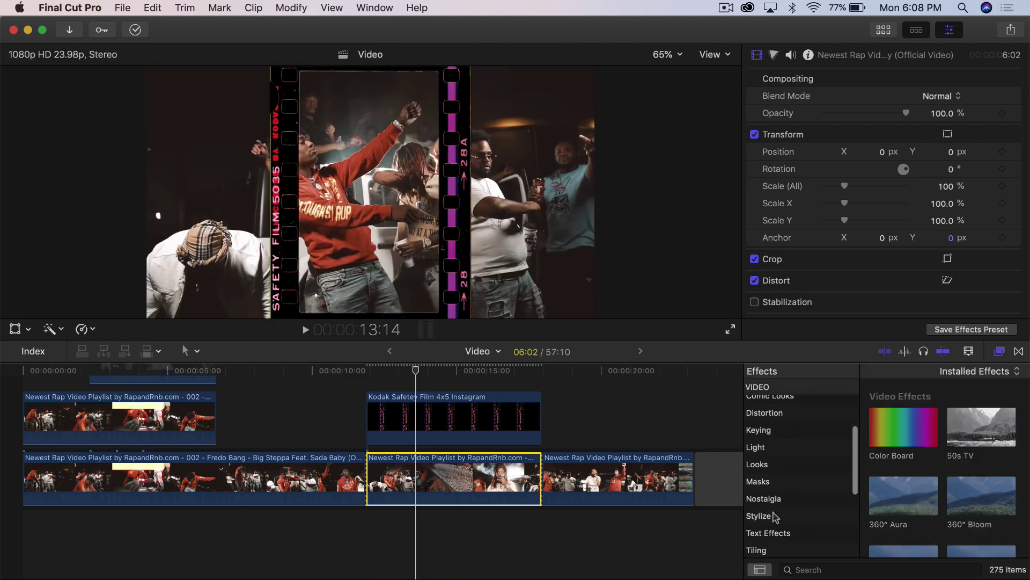
pyautogui.click(773, 476)
pyautogui.moveTo(923, 420)
pyautogui.mouseDown()
pyautogui.moveTo(801, 411)
pyautogui.moveTo(448, 435)
pyautogui.moveTo(441, 483)
pyautogui.mouseUp()
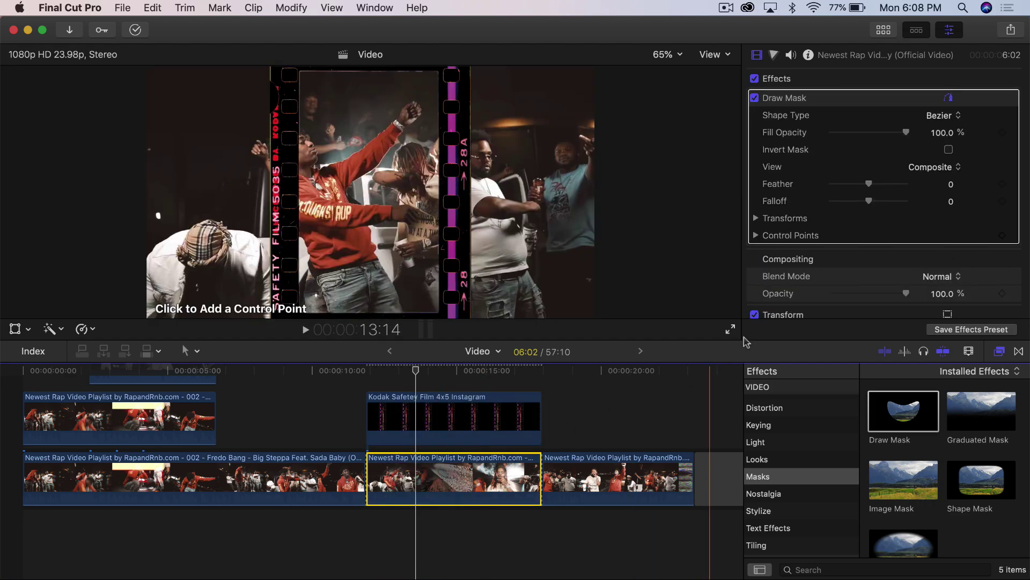
pyautogui.click(287, 68)
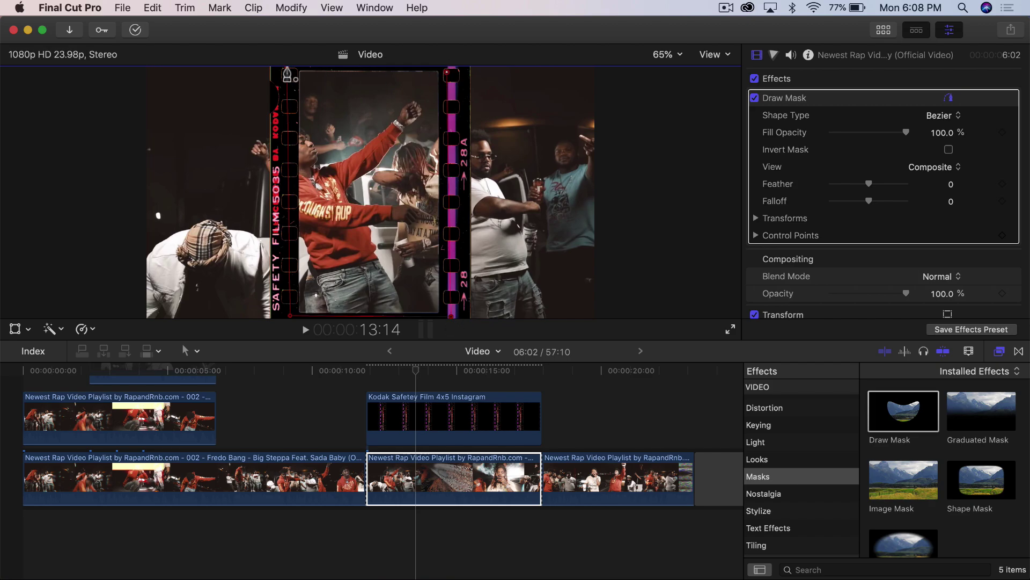
pyautogui.click(288, 69)
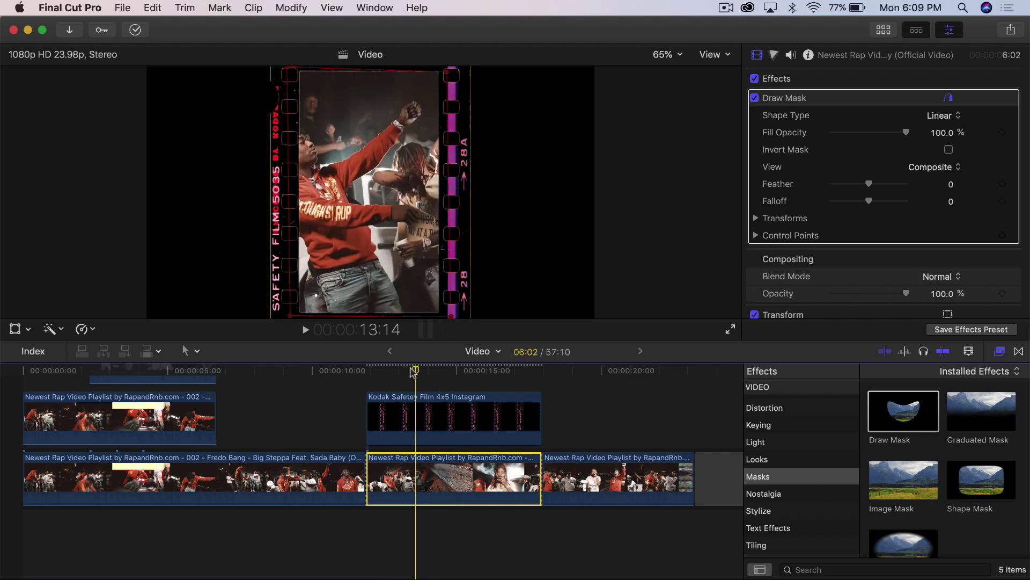
# - Play the masked segment from the start of the Kodak matte to check the mask
pyautogui.moveTo(415, 372); pyautogui.dragTo(369, 373)
pyautogui.press('space')
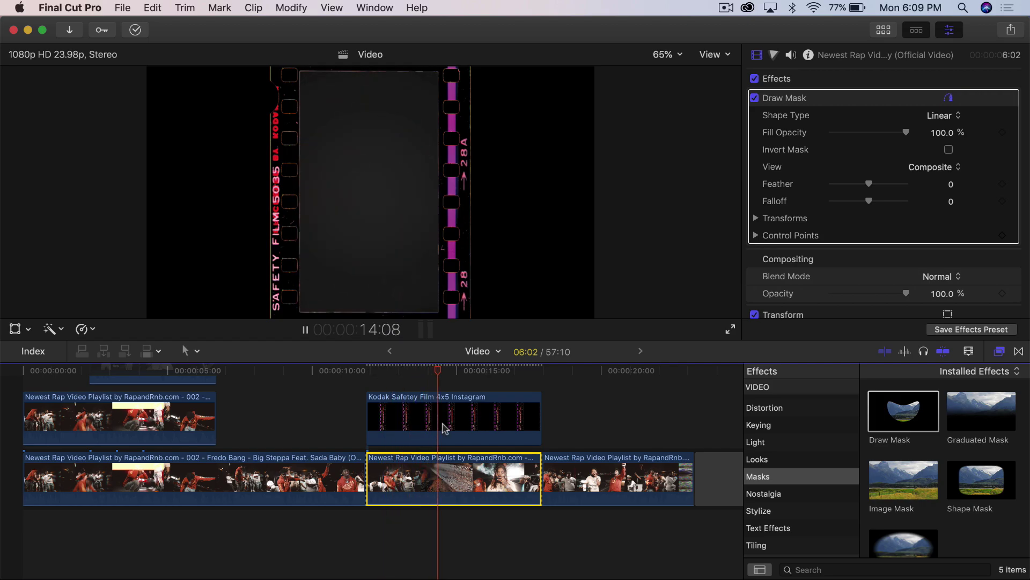
pyautogui.press('space')
pyautogui.click(450, 370)
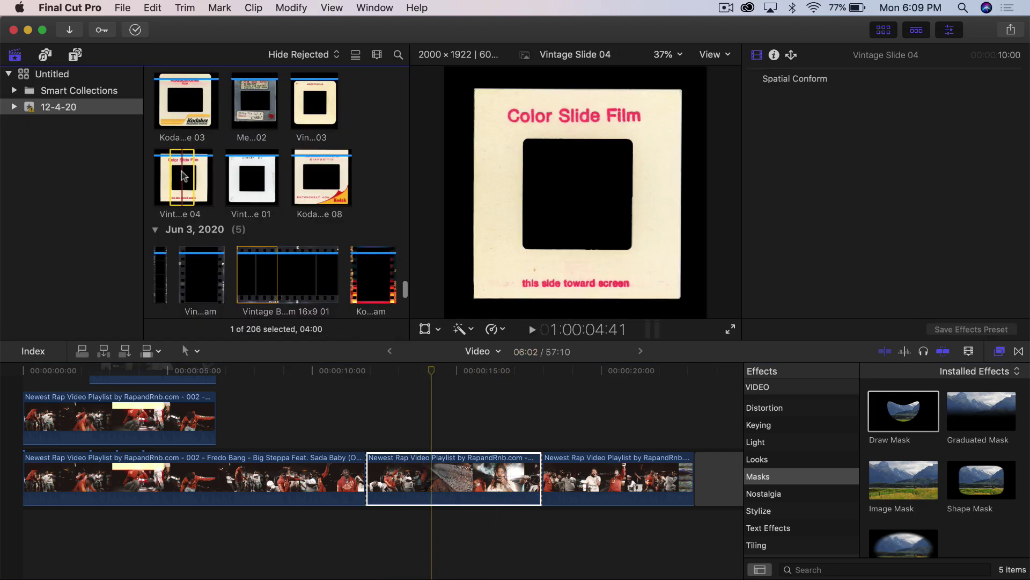
# - Remove the Kodak matte and its Draw Mask, and place about 4 seconds of Metal Slide 02 above the segment at about 12.5 seconds
pyautogui.scroll(1, 178, 211)
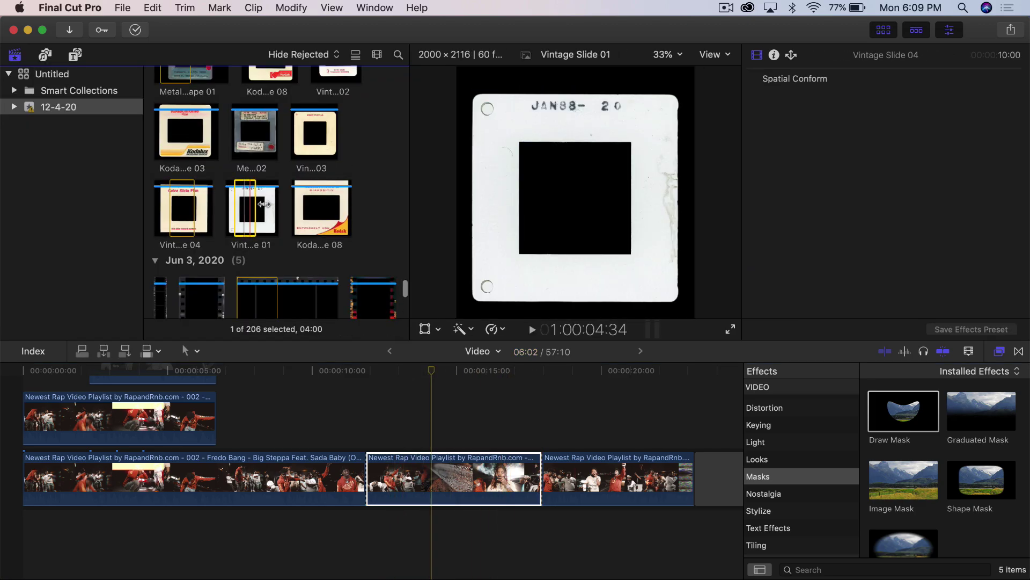
pyautogui.scroll(2, 276, 220)
pyautogui.moveTo(293, 380); pyautogui.dragTo(389, 414)
pyautogui.click(891, 32)
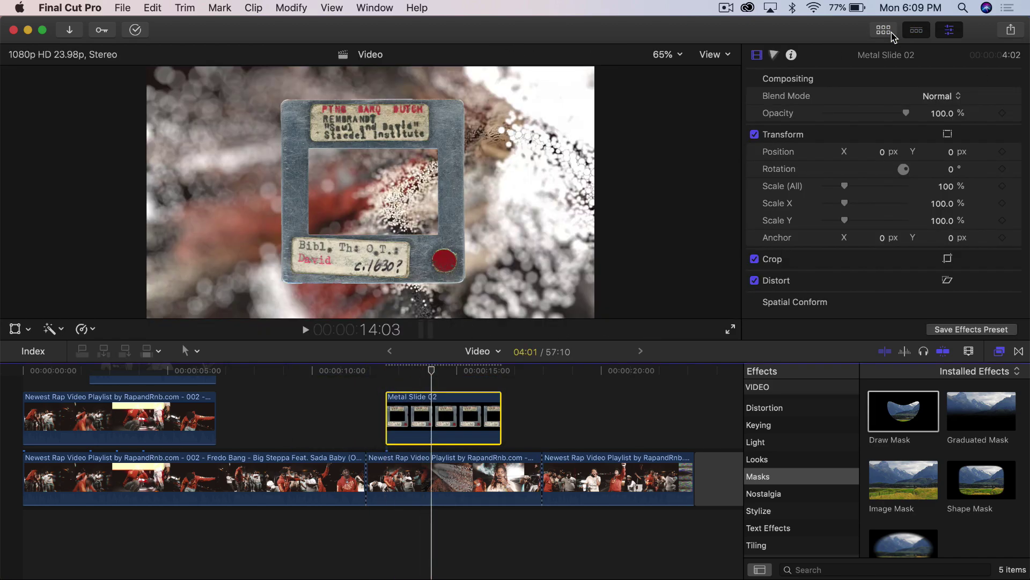
# - Shift the color of the Metal Slide 02 matte toward blue with a color correction
pyautogui.moveTo(905, 113)
pyautogui.mouseDown()
pyautogui.moveTo(870, 113)
pyautogui.moveTo(907, 113)
pyautogui.mouseUp()
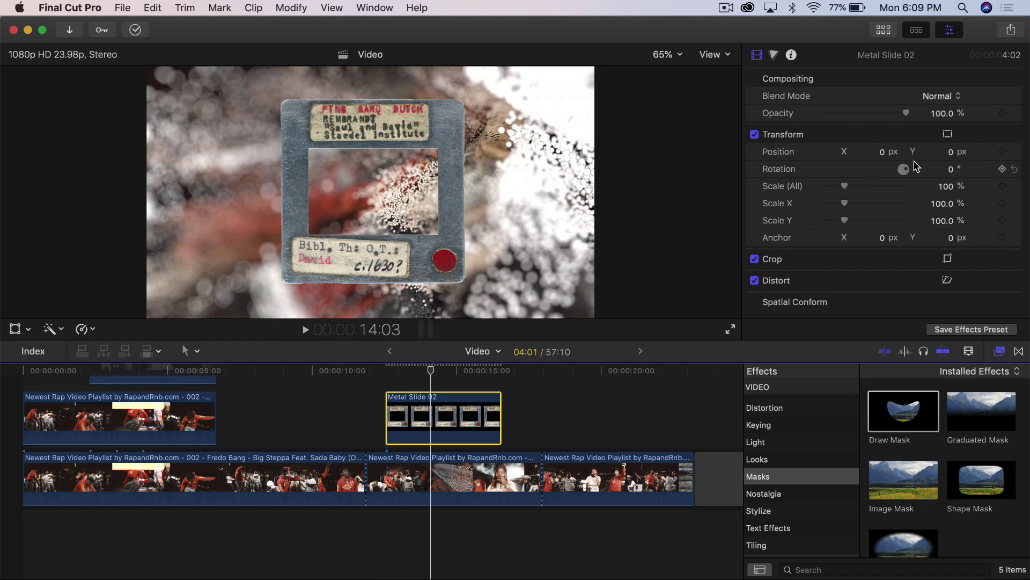
pyautogui.moveTo(950, 169); pyautogui.dragTo(952, 170)
pyautogui.click(773, 55)
pyautogui.moveTo(834, 203)
pyautogui.mouseDown()
pyautogui.moveTo(836, 192)
pyautogui.moveTo(831, 219)
pyautogui.mouseUp()
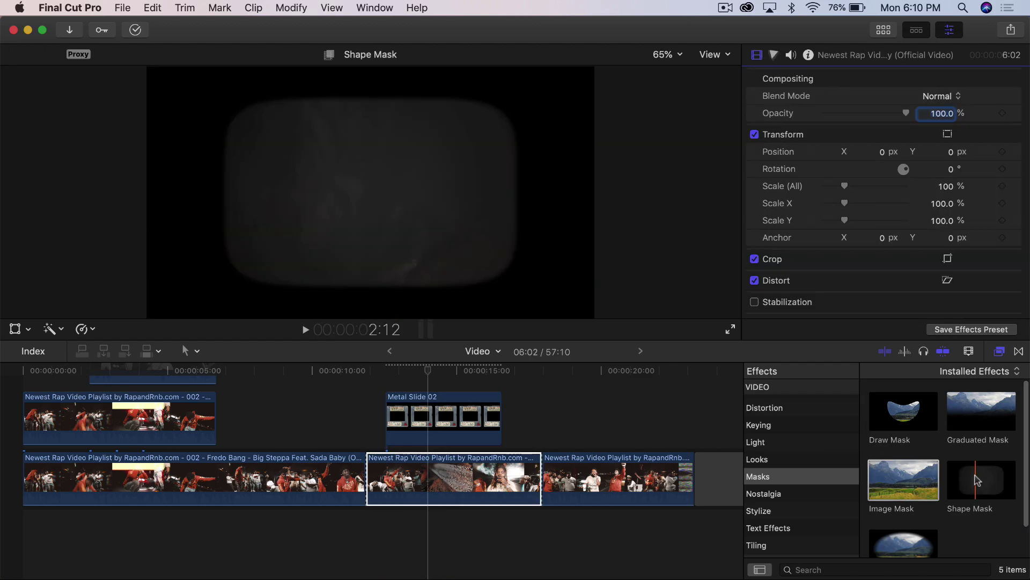
# - Apply Shape Mask to the segment under the metal slide and shrink it within the slide: radius 295.89, curvature 0%, feather 58.6
pyautogui.moveTo(982, 480); pyautogui.dragTo(454, 475)
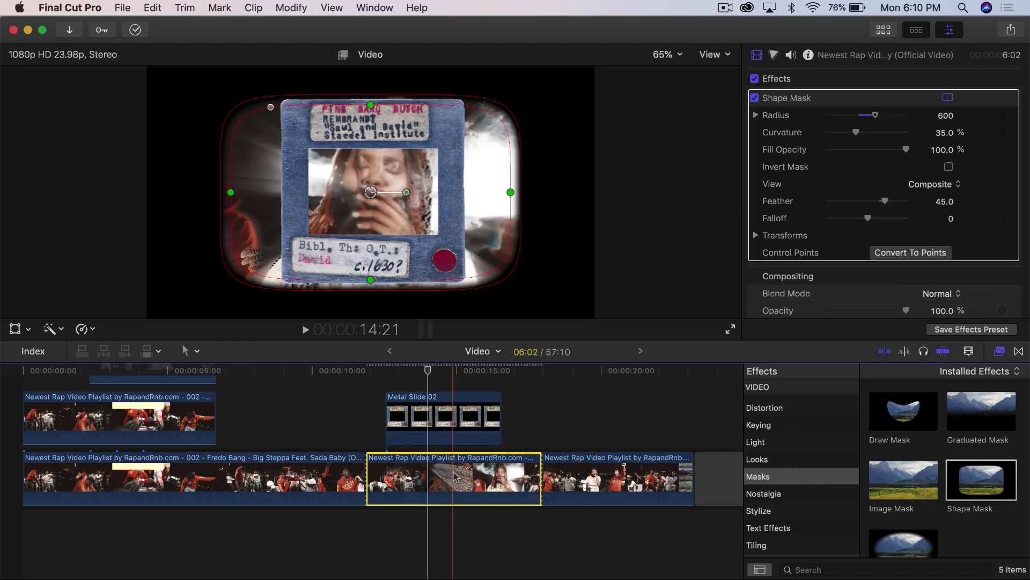
pyautogui.moveTo(511, 193); pyautogui.dragTo(446, 194)
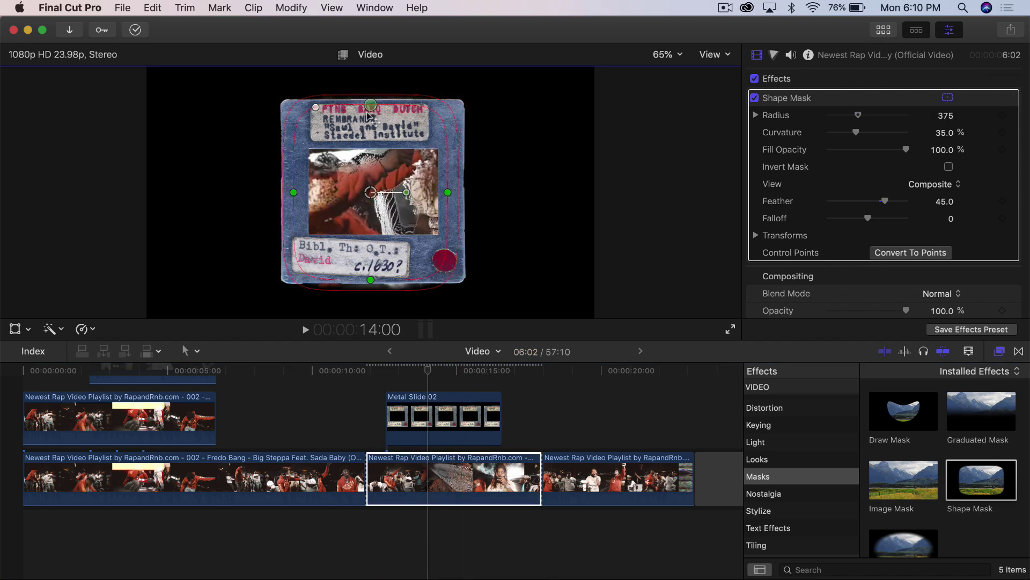
pyautogui.moveTo(368, 114); pyautogui.dragTo(370, 126)
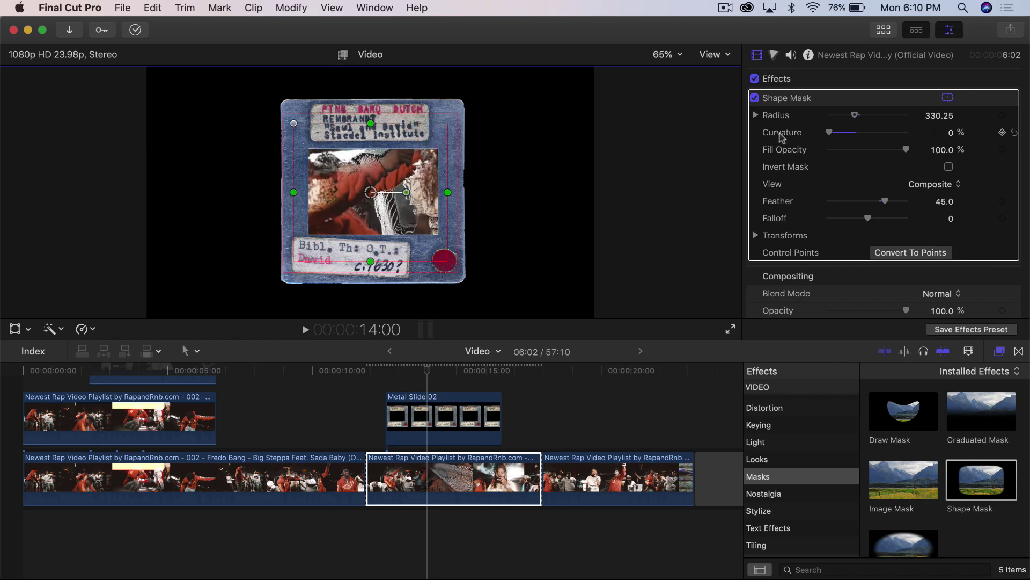
pyautogui.moveTo(447, 193); pyautogui.dragTo(429, 192)
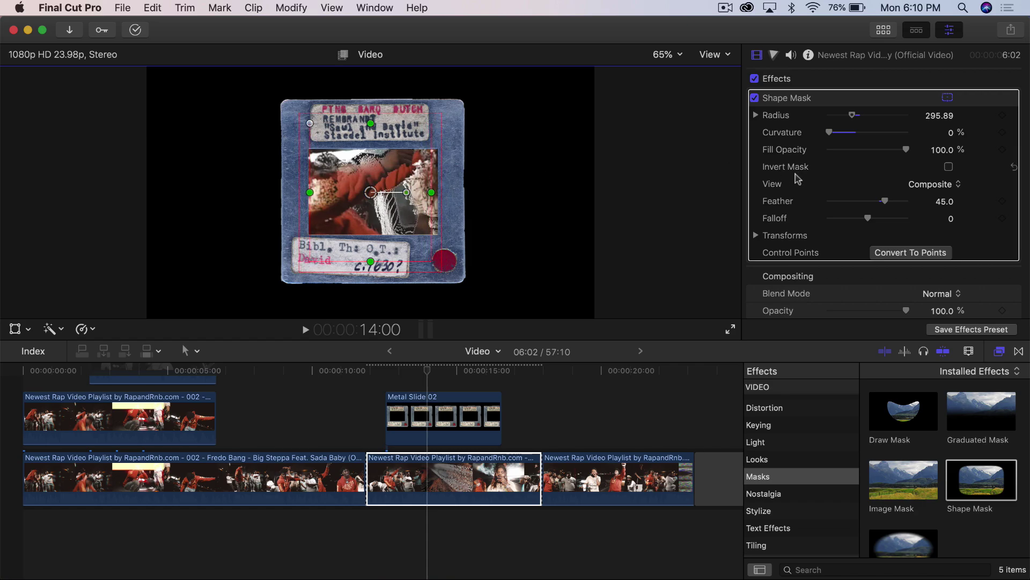
pyautogui.moveTo(446, 193); pyautogui.dragTo(451, 155)
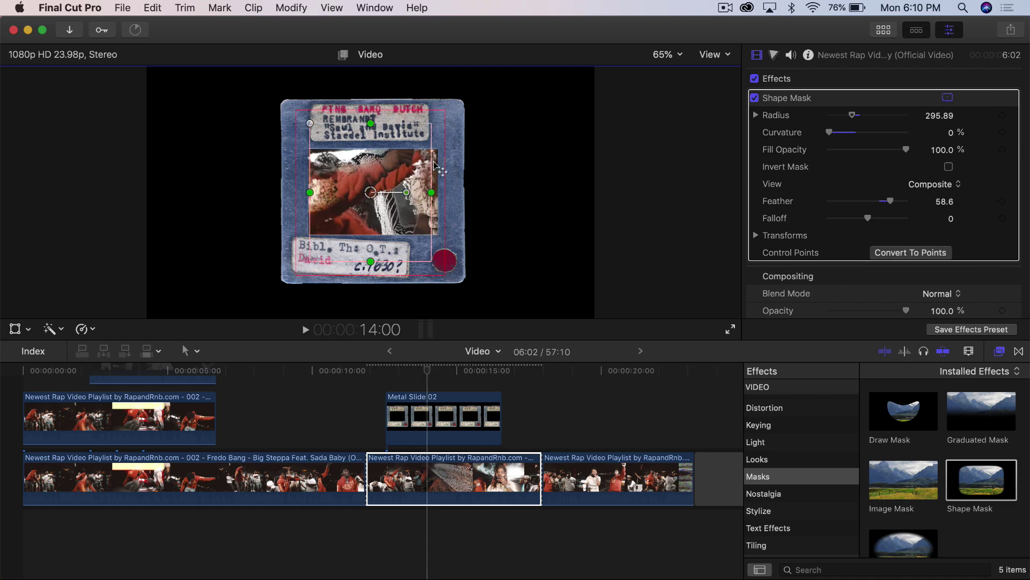
# - Set the vertical position of the masked segment under the metal slide to -113 px, checking it at 13:07
pyautogui.moveTo(446, 183)
pyautogui.mouseDown()
pyautogui.moveTo(504, 188)
pyautogui.moveTo(443, 190)
pyautogui.moveTo(452, 192)
pyautogui.mouseUp()
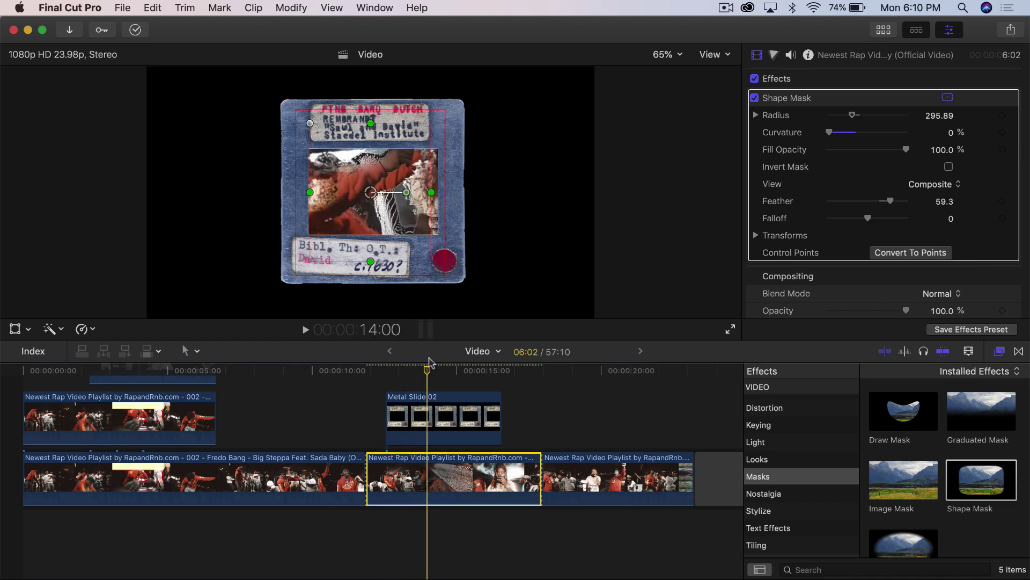
pyautogui.click(407, 371)
pyautogui.moveTo(377, 195); pyautogui.dragTo(377, 203)
pyautogui.scroll(-5, 807, 228)
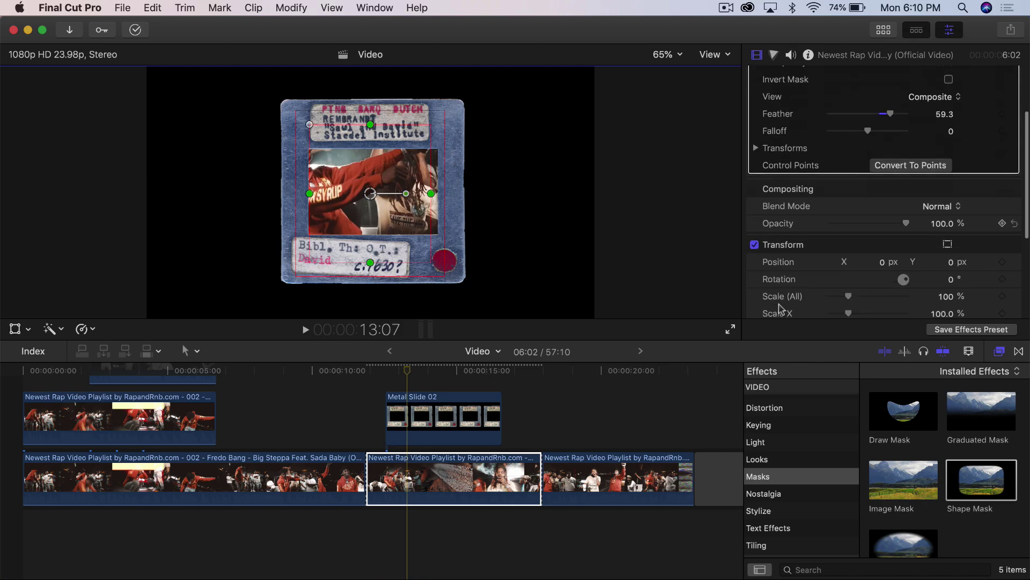
pyautogui.scroll(-1, 869, 218)
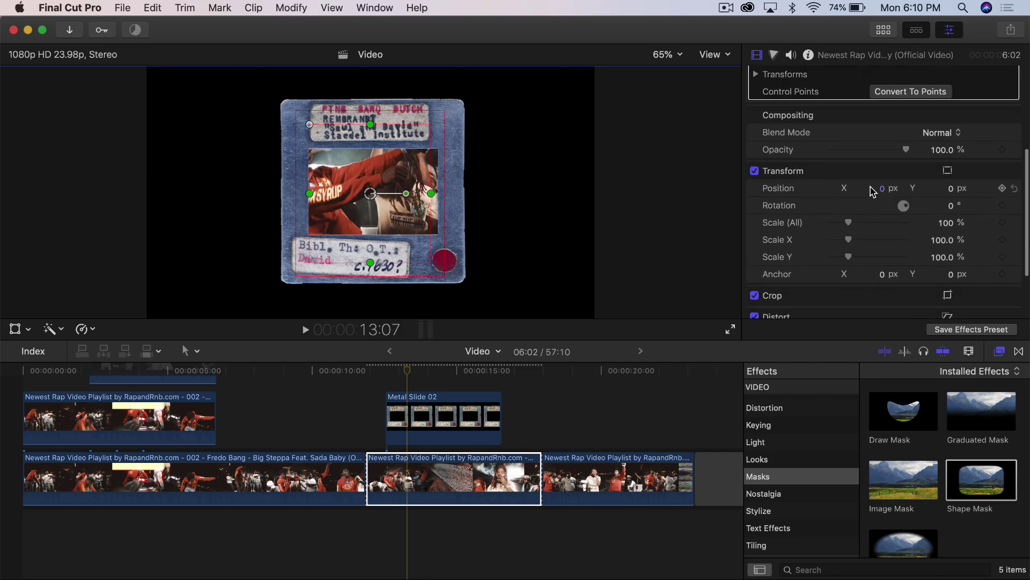
pyautogui.moveTo(952, 192)
pyautogui.mouseDown()
pyautogui.moveTo(952, 249)
pyautogui.moveTo(951, 187)
pyautogui.mouseUp()
# - Fit the Shape Mask to the slide's window with radius 298.91 and feather 0
pyautogui.moveTo(370, 288); pyautogui.dragTo(371, 259)
pyautogui.moveTo(371, 220); pyautogui.dragTo(371, 200)
pyautogui.moveTo(371, 160); pyautogui.dragTo(370, 154)
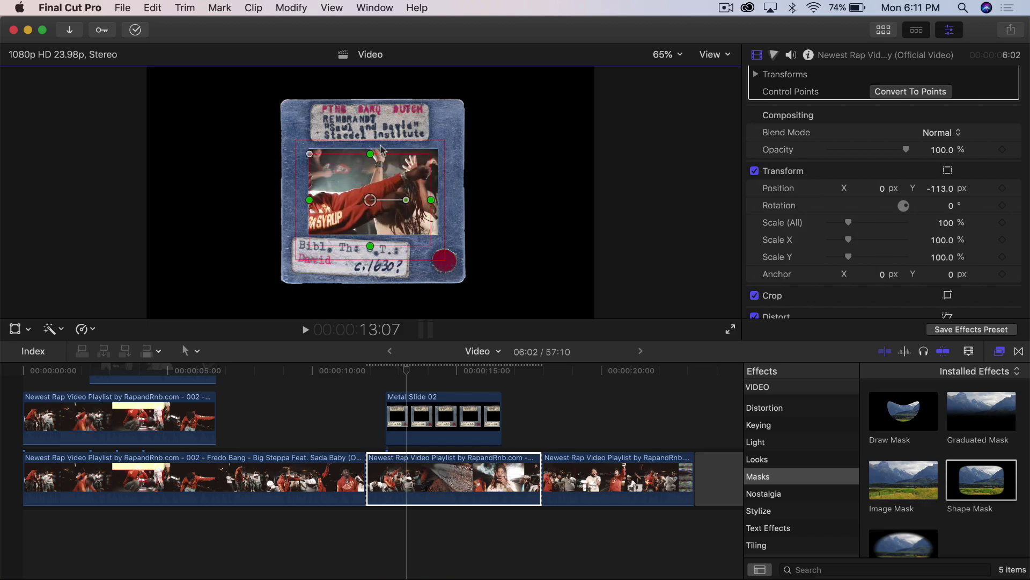
pyautogui.moveTo(370, 200); pyautogui.dragTo(370, 194)
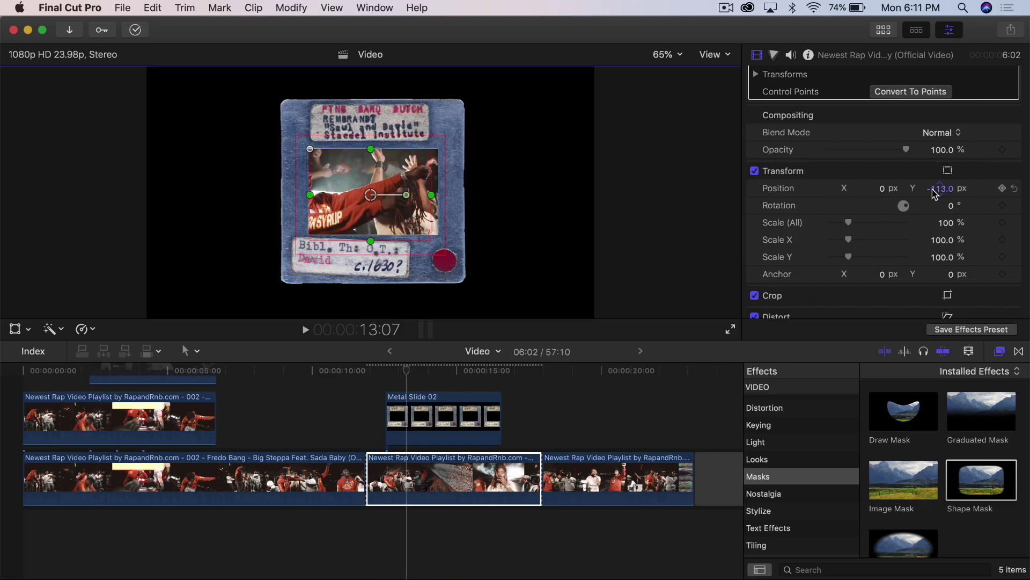
pyautogui.scroll(5, 848, 166)
pyautogui.moveTo(884, 204); pyautogui.dragTo(778, 199)
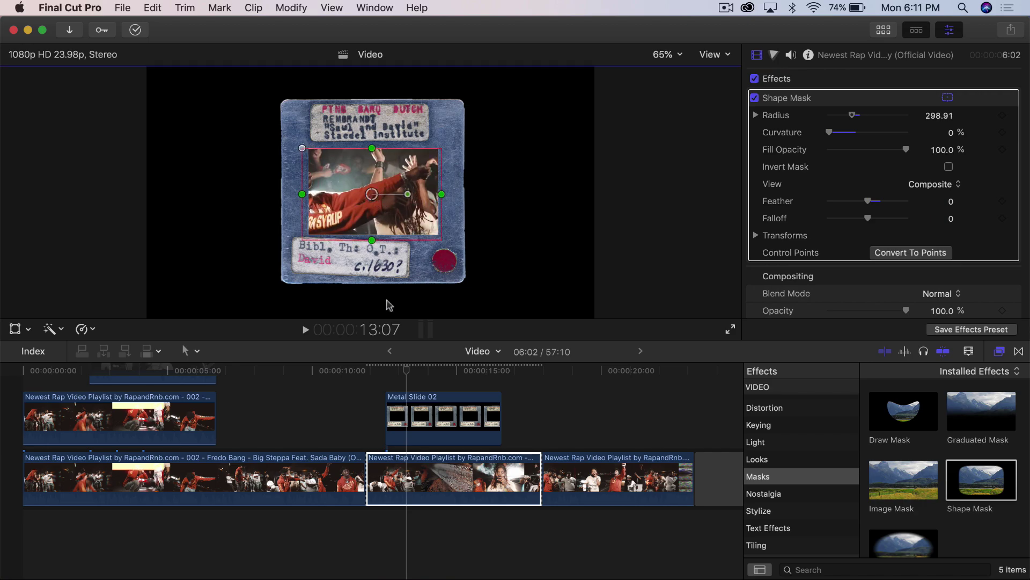
# - Play the metal slide section from its start to check the refitted mask
pyautogui.click(390, 371)
pyautogui.press('space')
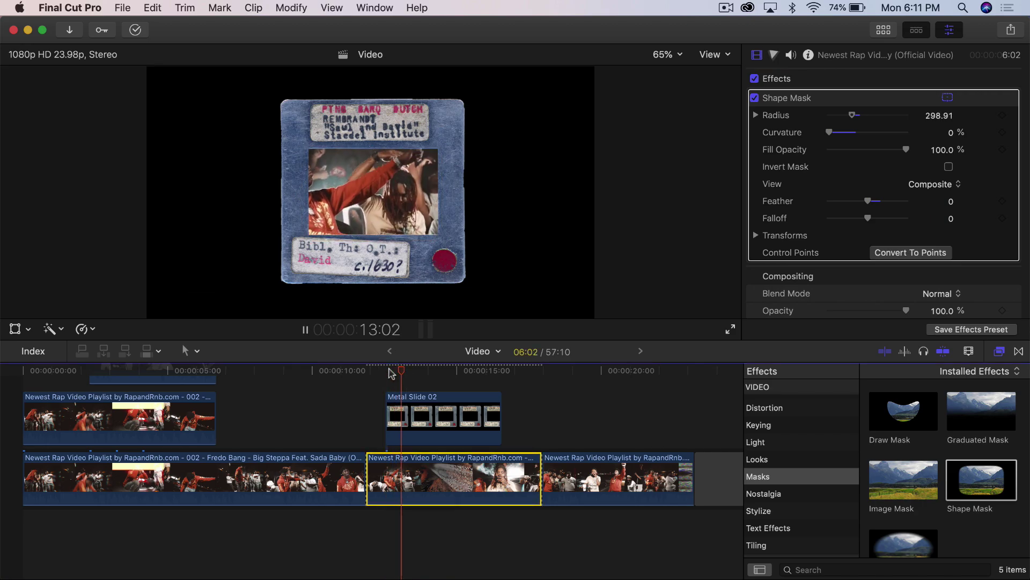
pyautogui.press('space')
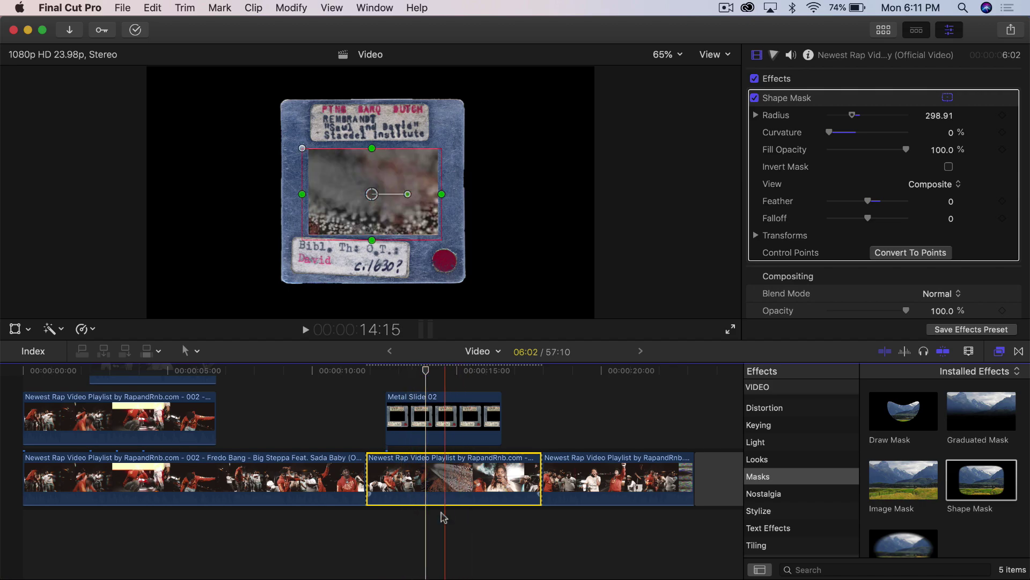
pyautogui.keyDown('super'); pyautogui.click(436, 416); pyautogui.keyUp('super')
pyautogui.rightClick(436, 413)
pyautogui.click(436, 418)
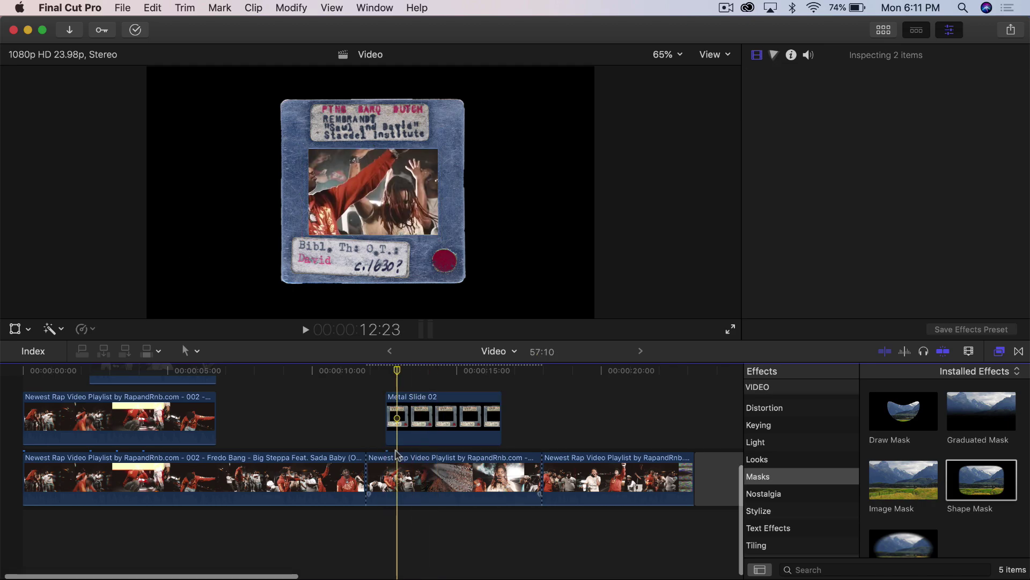
pyautogui.press('super+z')
# - Stretch Metal Slide 02 over the full length of the masked segment and combine both into a compound clip named effect 1
pyautogui.moveTo(420, 426); pyautogui.dragTo(402, 426)
pyautogui.moveTo(482, 419); pyautogui.dragTo(542, 418)
pyautogui.moveTo(520, 523); pyautogui.dragTo(489, 422)
pyautogui.rightClick(489, 422)
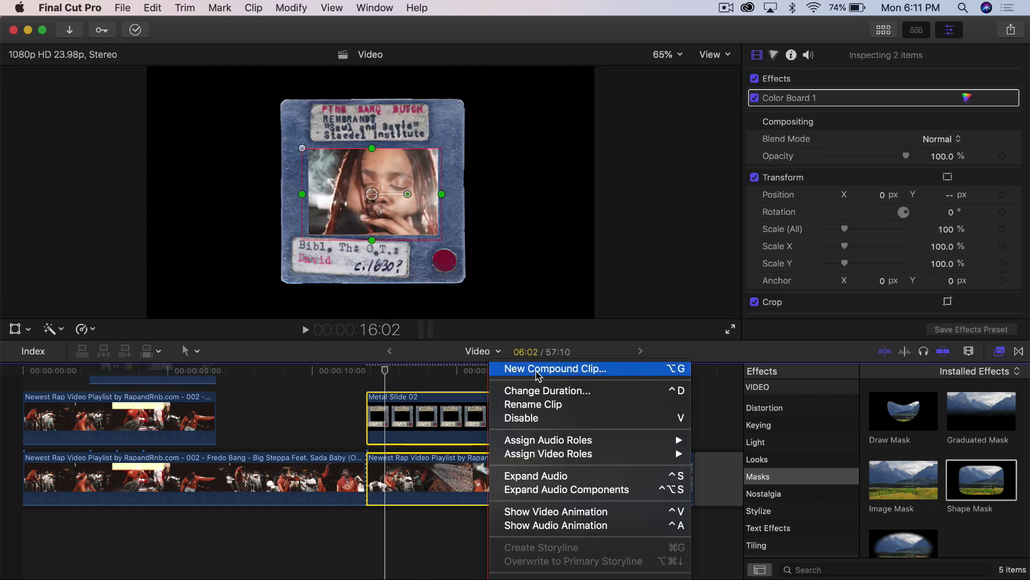
pyautogui.click(537, 372)
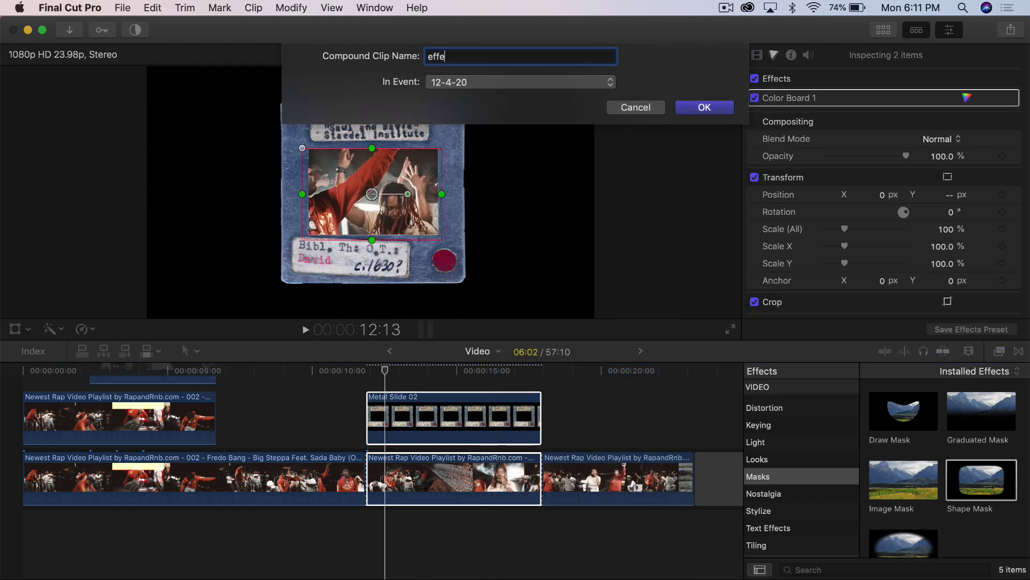
pyautogui.press('Return')
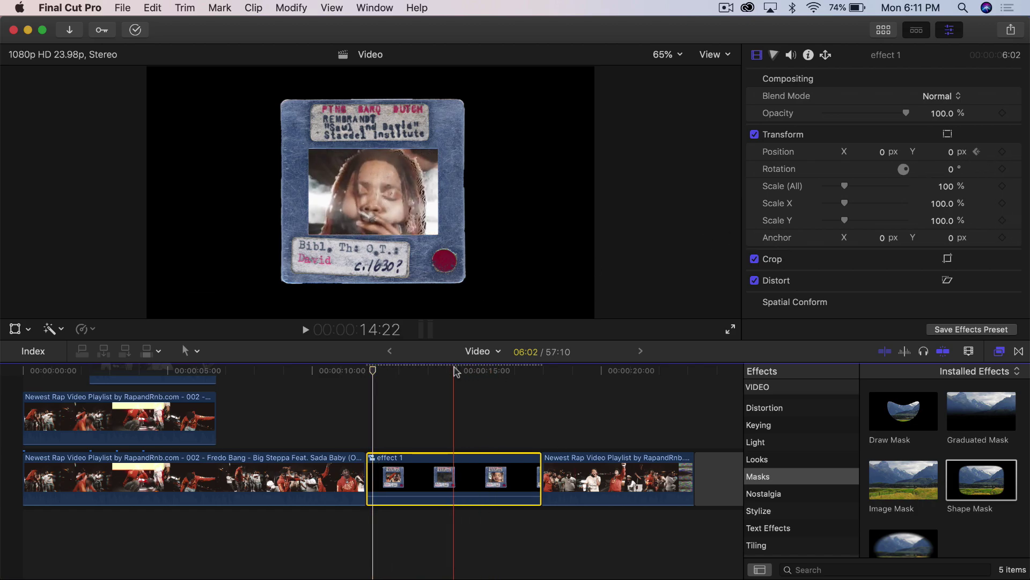
# - Animate a slow zoom on effect 1 with scale keyframes, from 100% at its start to a larger scale at about 14:18, and play it
pyautogui.moveTo(847, 191); pyautogui.dragTo(851, 191)
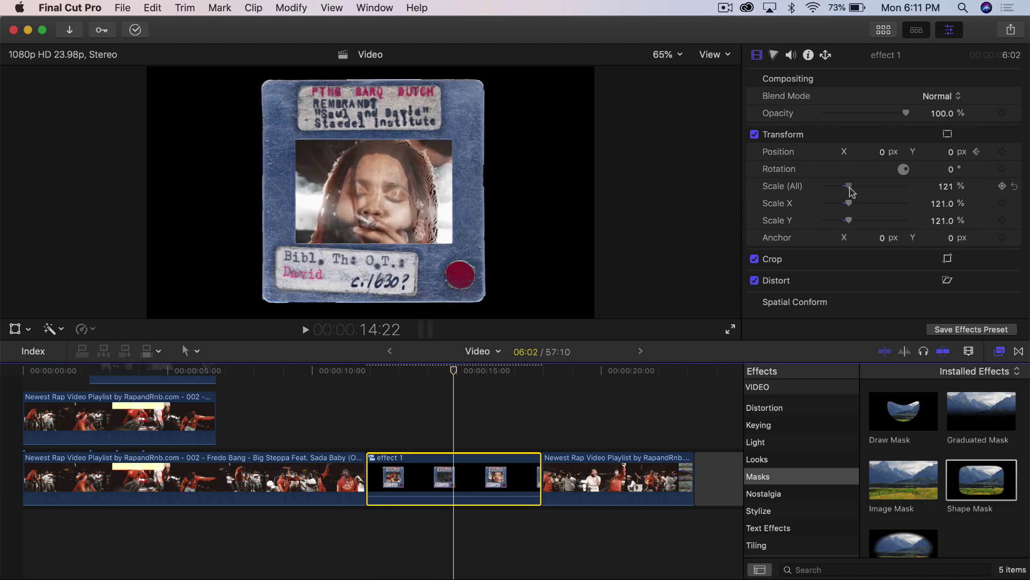
pyautogui.click(374, 375)
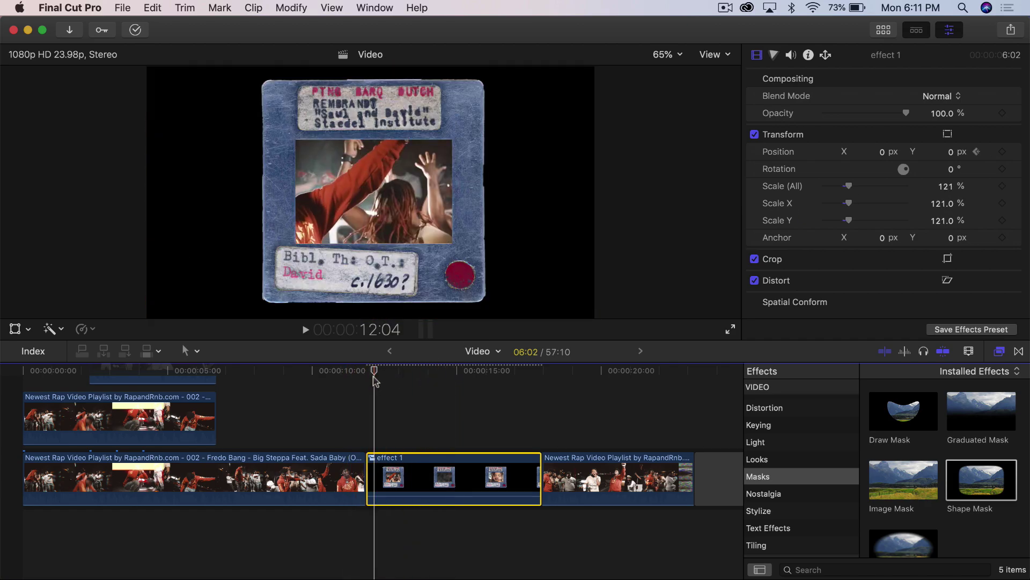
pyautogui.click(369, 374)
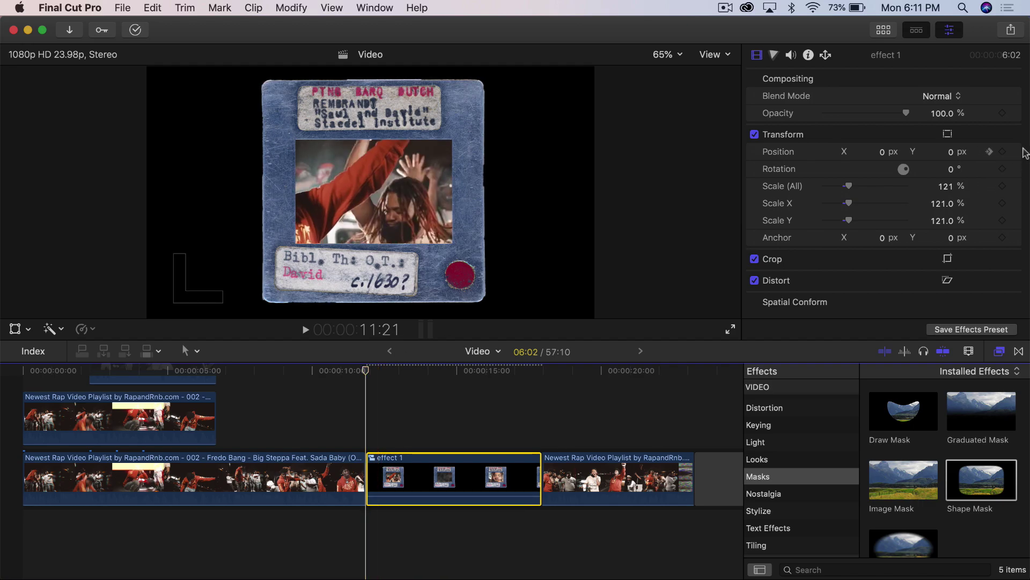
pyautogui.click(1001, 188)
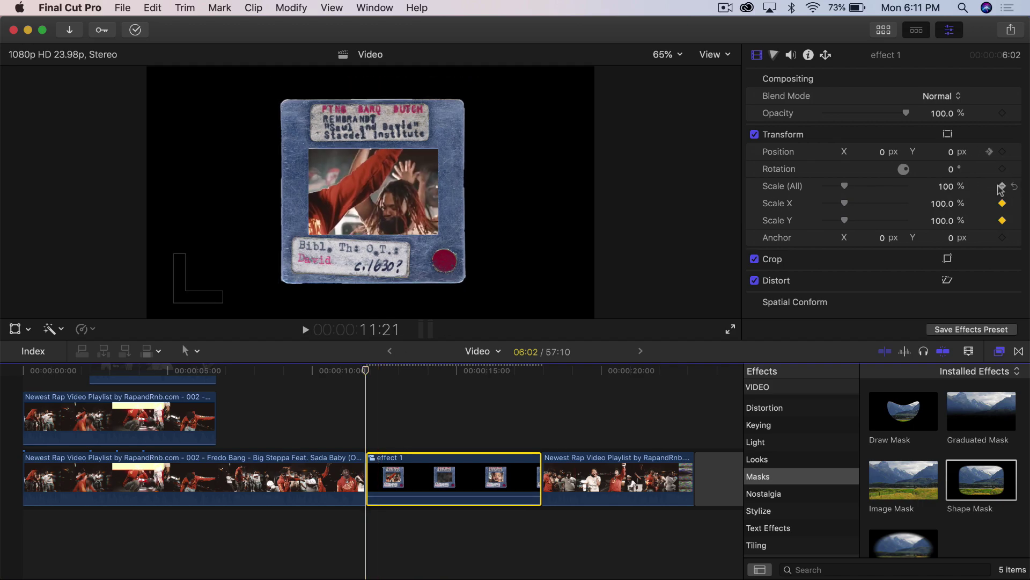
pyautogui.click(450, 369)
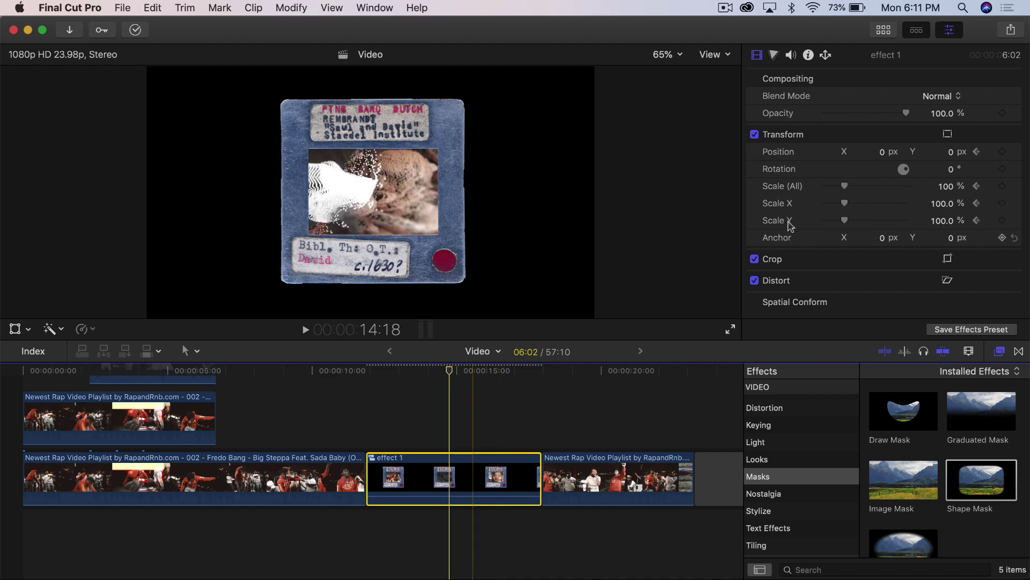
pyautogui.moveTo(948, 193); pyautogui.dragTo(951, 189)
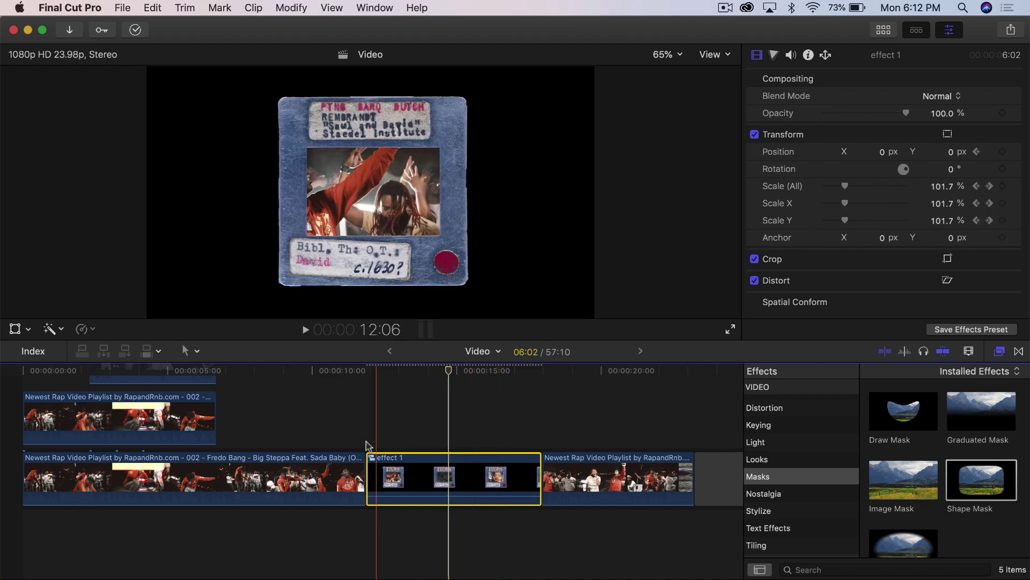
pyautogui.press('space')
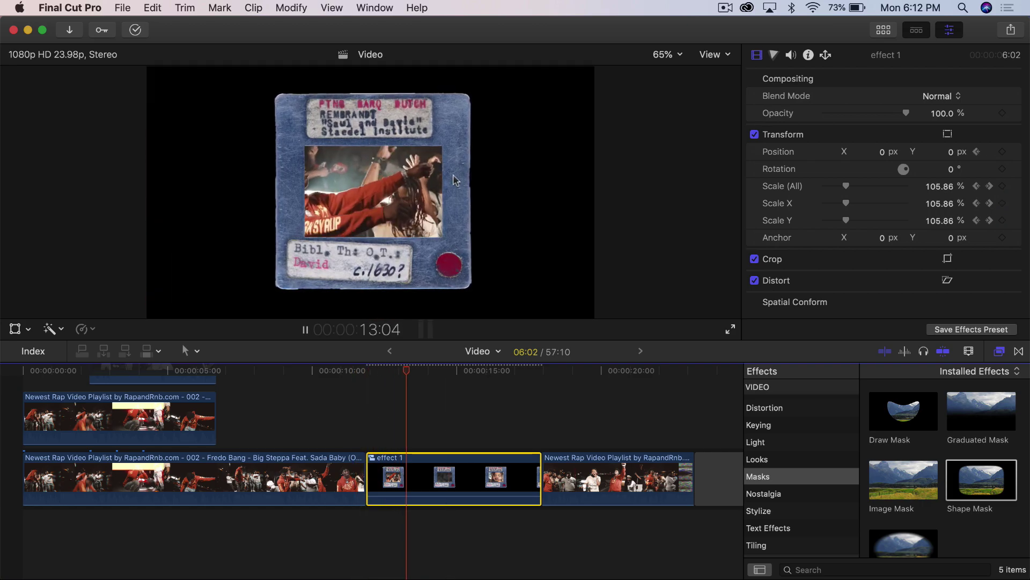
pyautogui.press('space')
# - Keyframe the rotation of effect 1 from 0° at its start to 1.0° at 14:17
pyautogui.moveTo(449, 376); pyautogui.dragTo(370, 381)
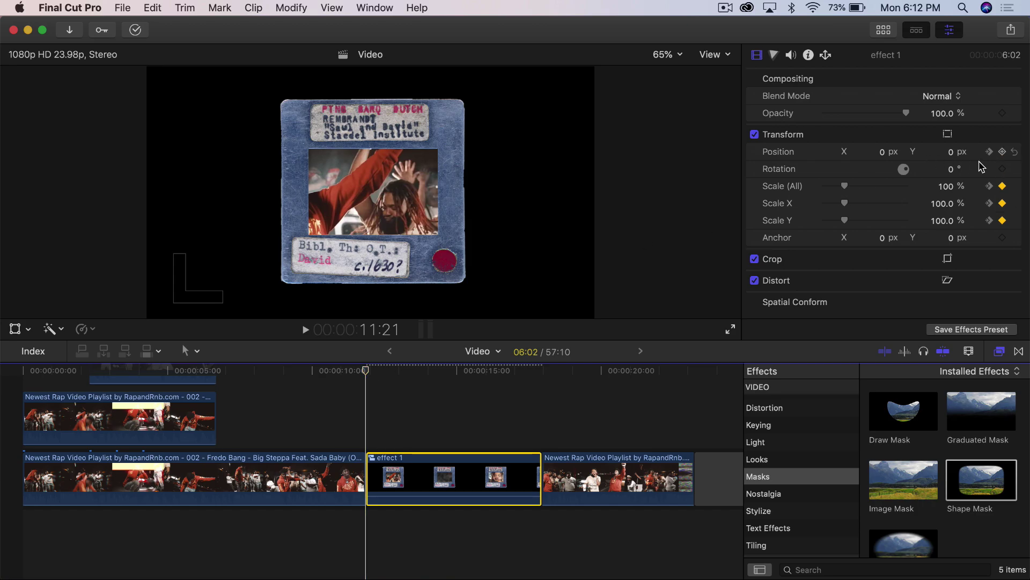
pyautogui.click(453, 373)
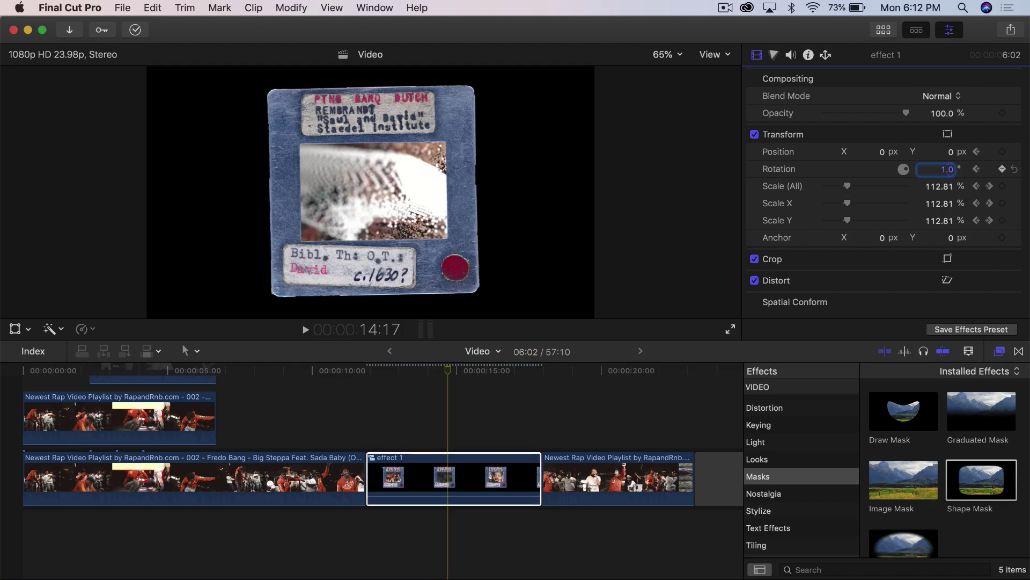
pyautogui.press('Return')
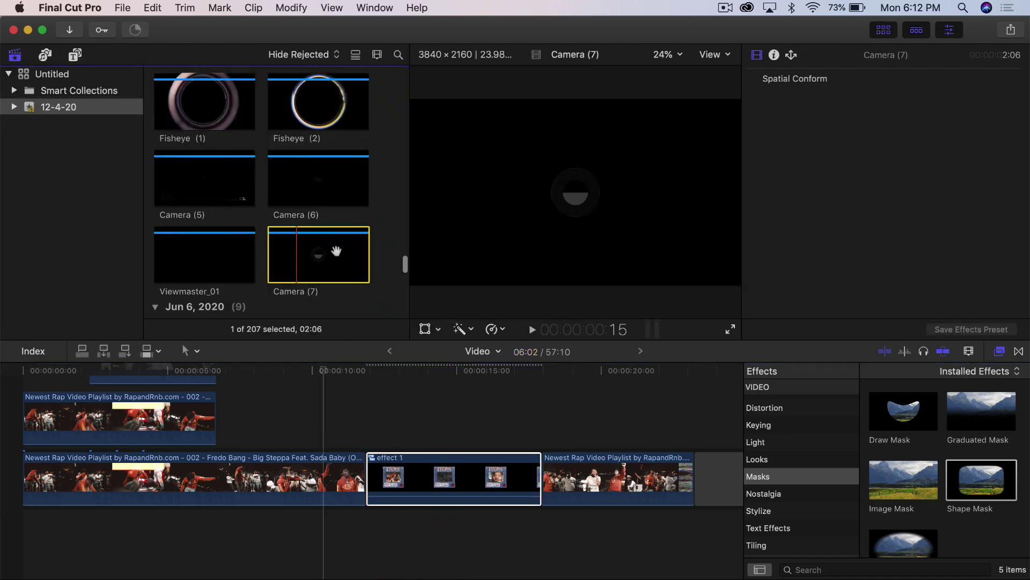
# - Place the Camera (7) overlay above the music video at about 8.5 seconds and play it back
pyautogui.moveTo(322, 254); pyautogui.dragTo(271, 396)
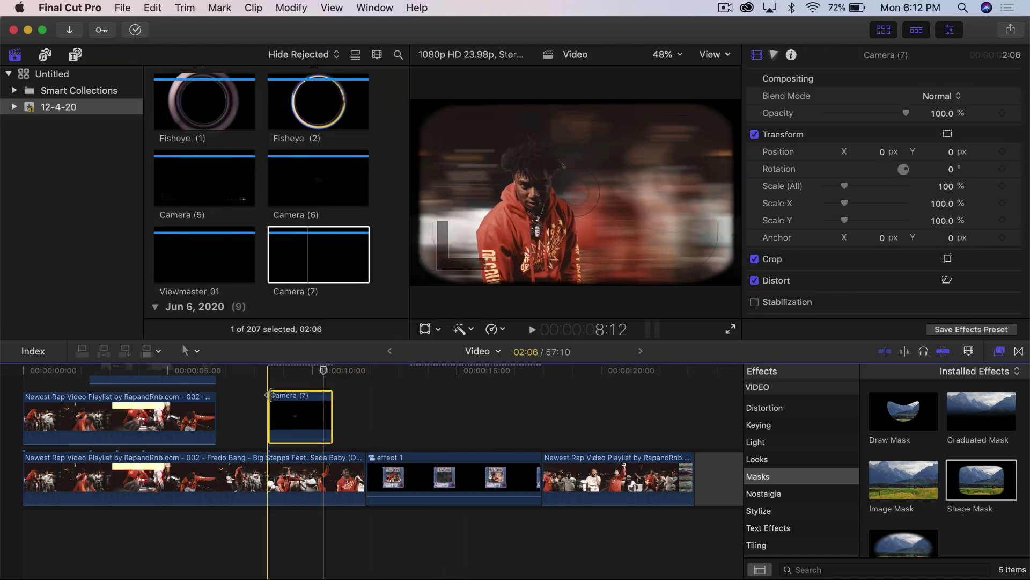
pyautogui.press('space')
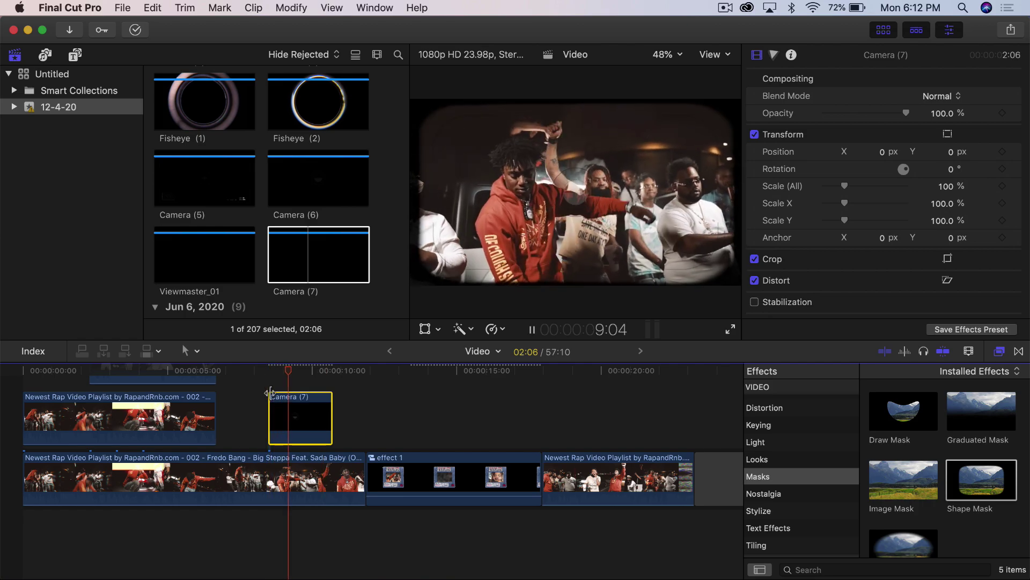
pyautogui.press('space')
pyautogui.click(277, 373)
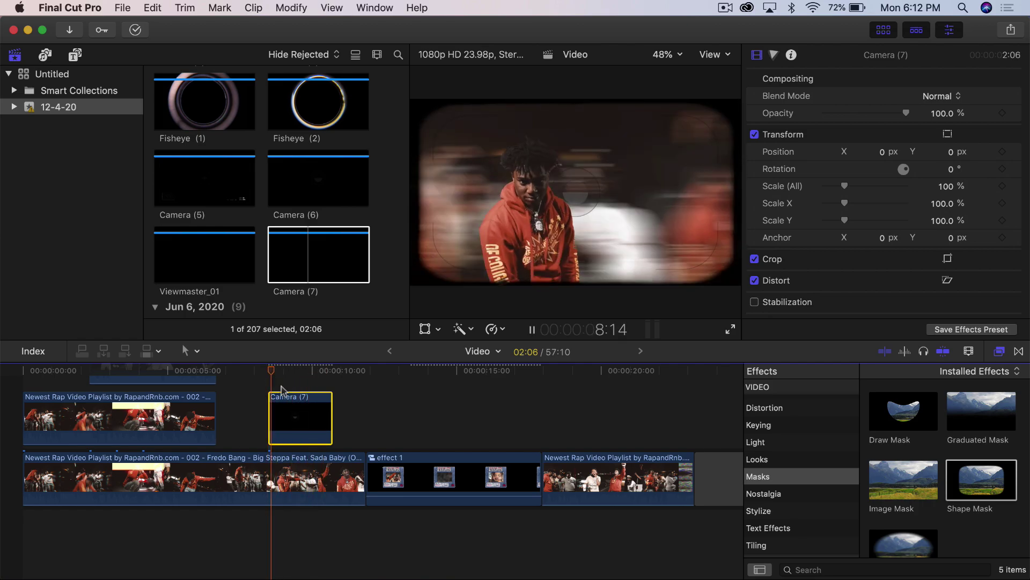
pyautogui.press('space')
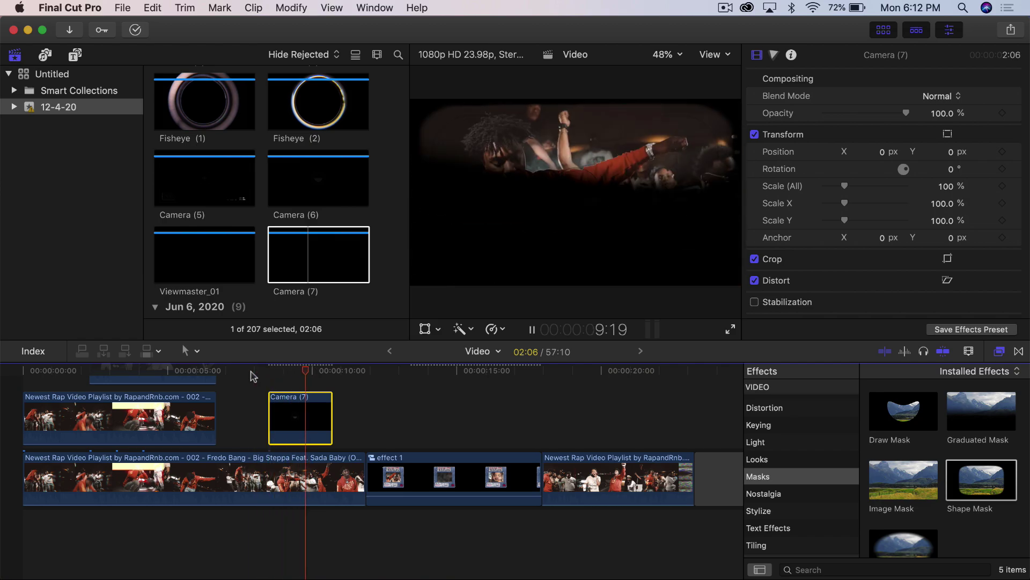
# - Extend the last music video segment to 25:15 and place 4 seconds of Fisheye (1) above it at about 32:18
pyautogui.hscroll(10, 320, 405)
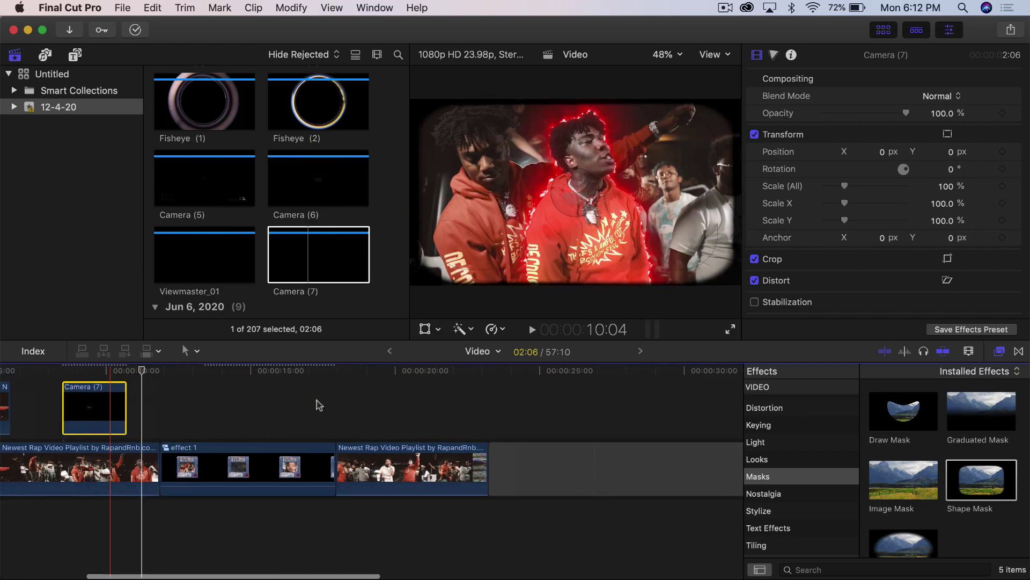
pyautogui.moveTo(455, 474); pyautogui.dragTo(840, 454)
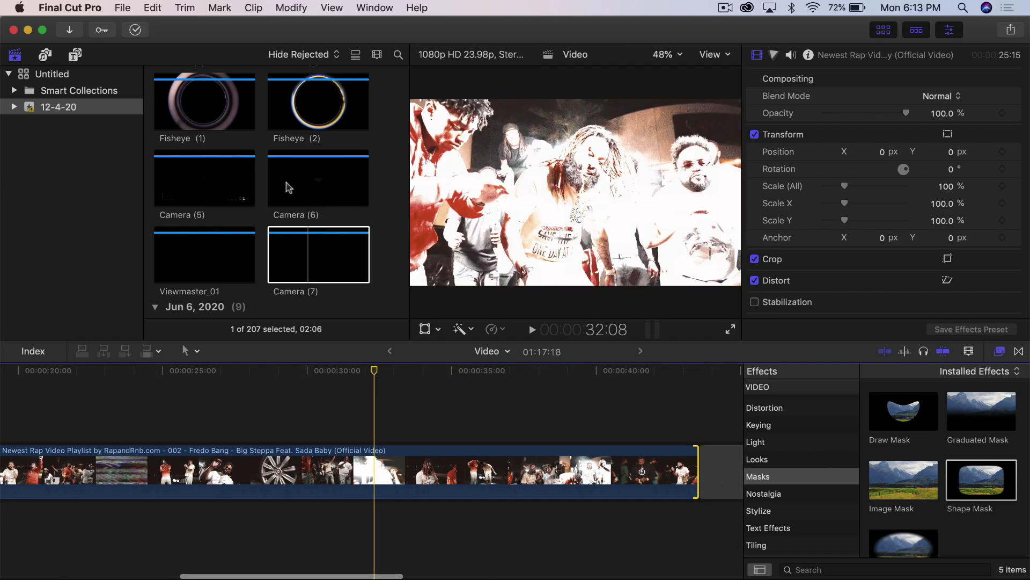
pyautogui.scroll(5, 289, 186)
pyautogui.click(181, 234)
pyautogui.moveTo(409, 432); pyautogui.dragTo(429, 394)
pyautogui.moveTo(374, 368); pyautogui.dragTo(395, 403)
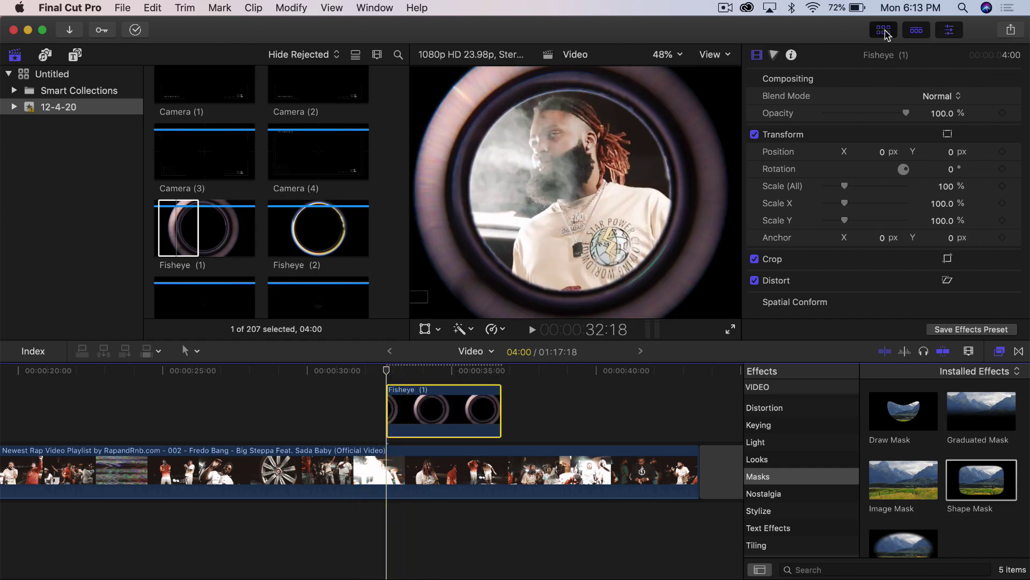
# - Hide the media browser and play the Fisheye (1) section from just before the overlay begins
pyautogui.click(884, 29)
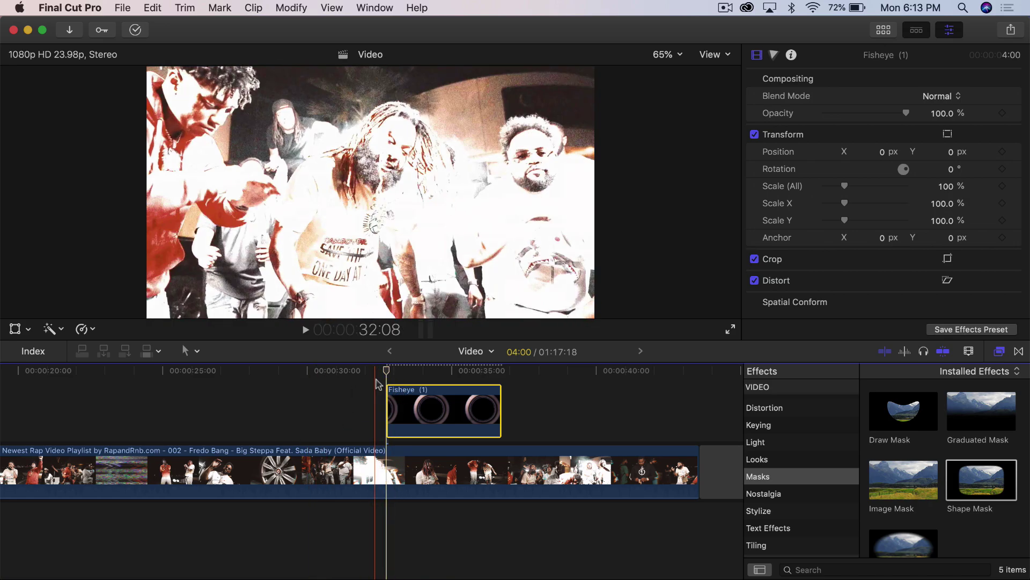
pyautogui.press('space')
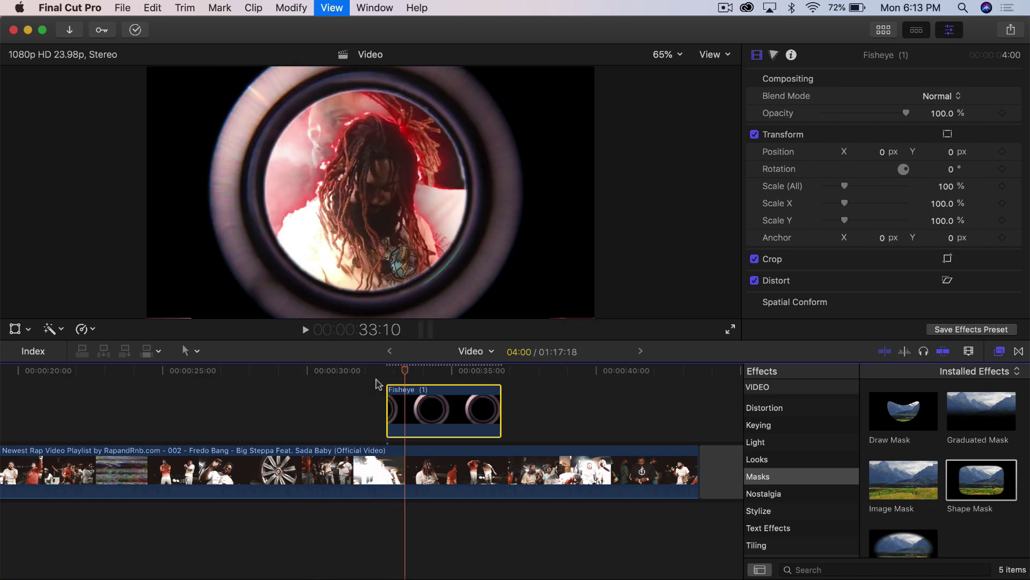
pyautogui.moveTo(422, 406); pyautogui.dragTo(417, 406)
pyautogui.press('space')
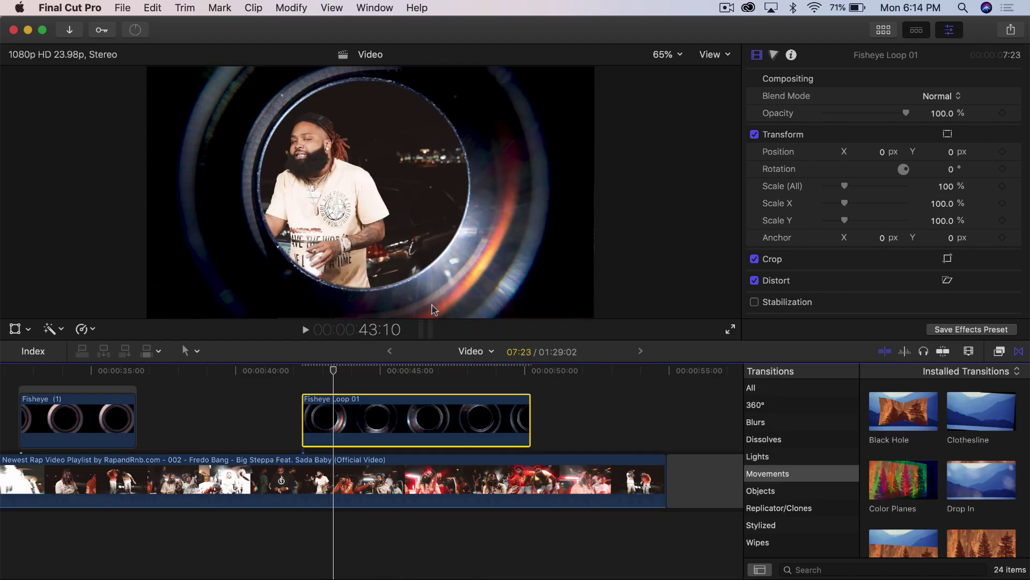
# - Play the Fisheye Loop 01 section, apply the Bad TV effect from the Stylize category to that overlay, and play it again
pyautogui.press('space')
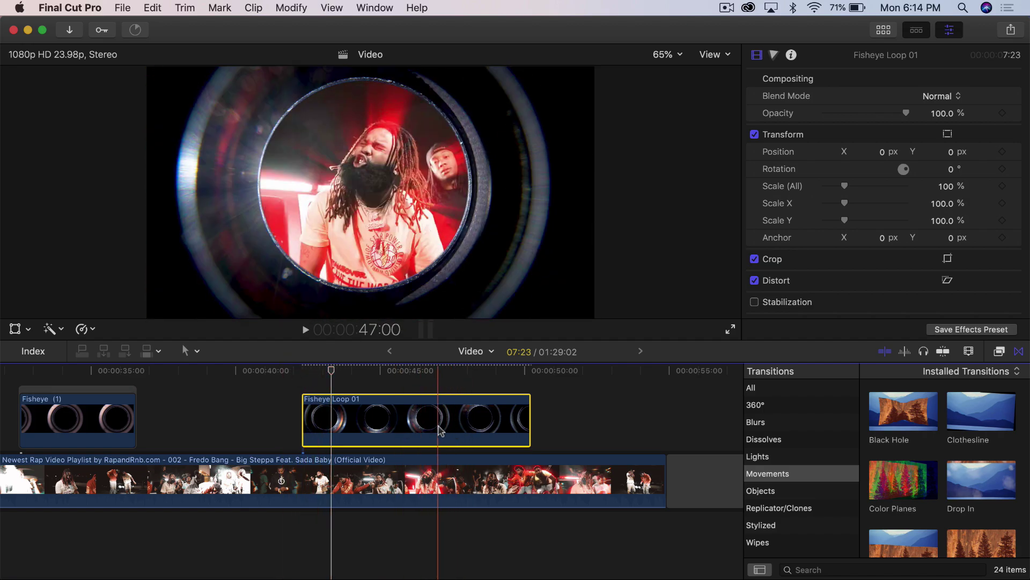
pyautogui.click(1000, 353)
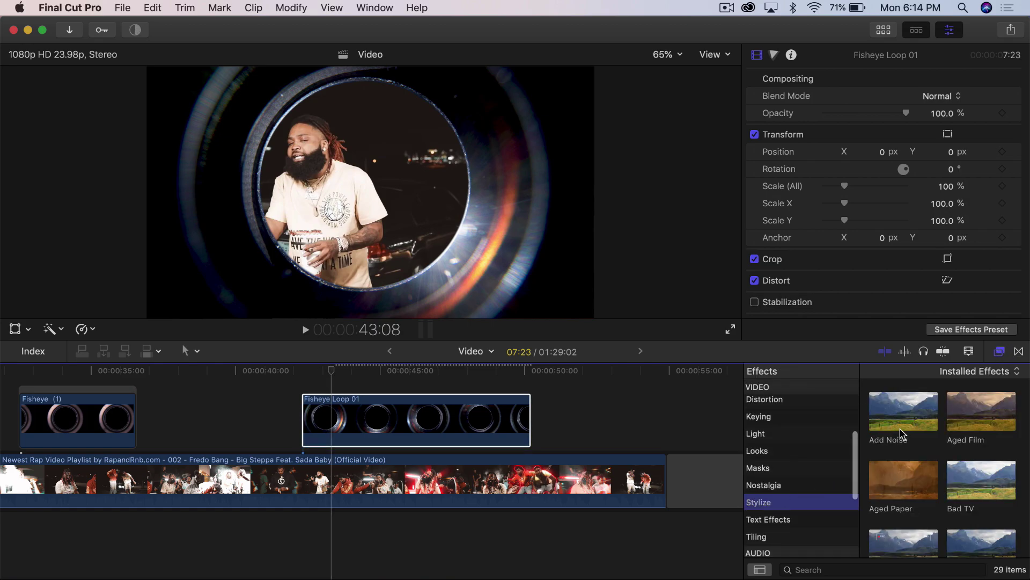
pyautogui.scroll(-5, 908, 430)
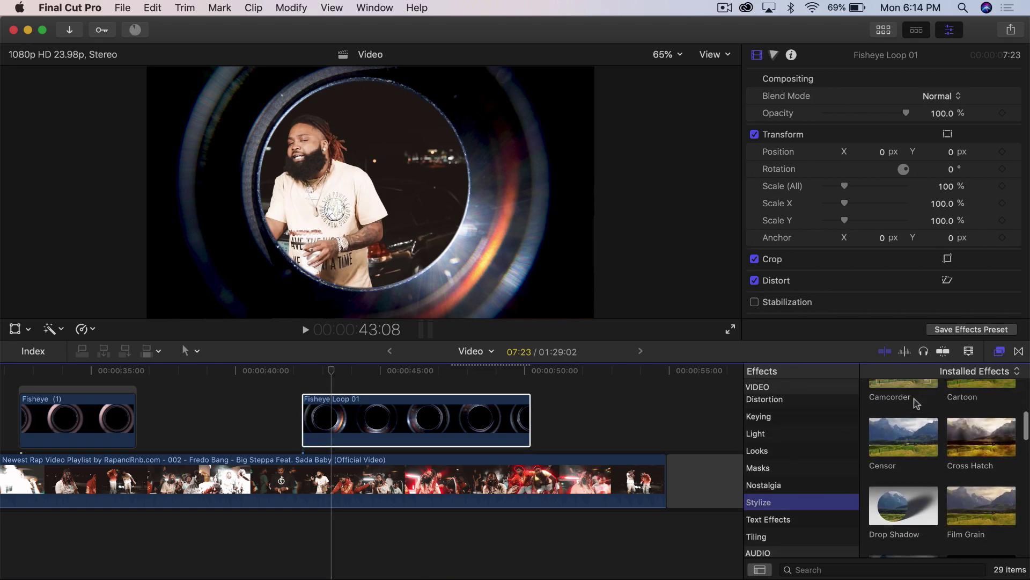
pyautogui.click(916, 403)
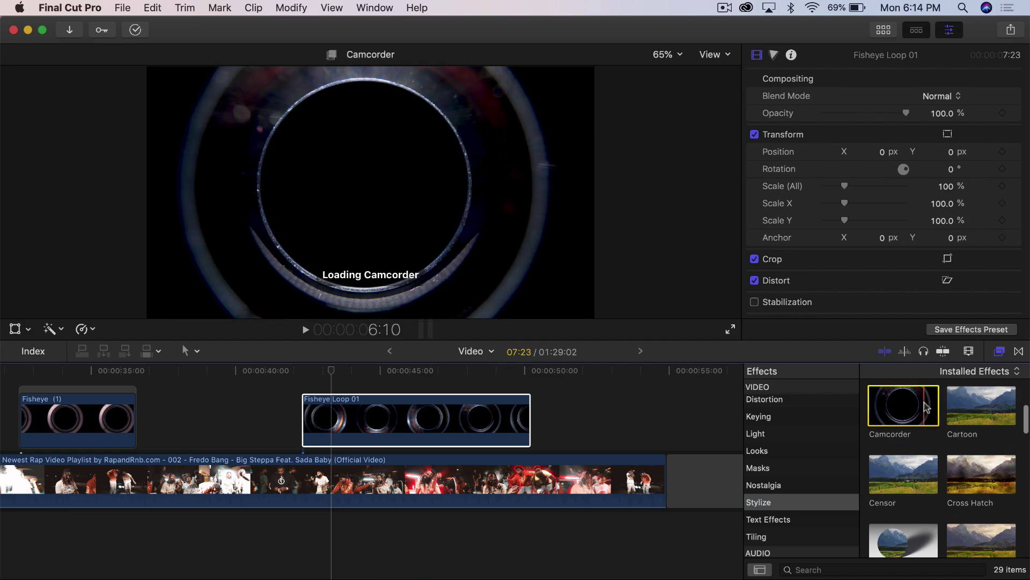
pyautogui.scroll(-2, 923, 424)
pyautogui.scroll(-6, 930, 428)
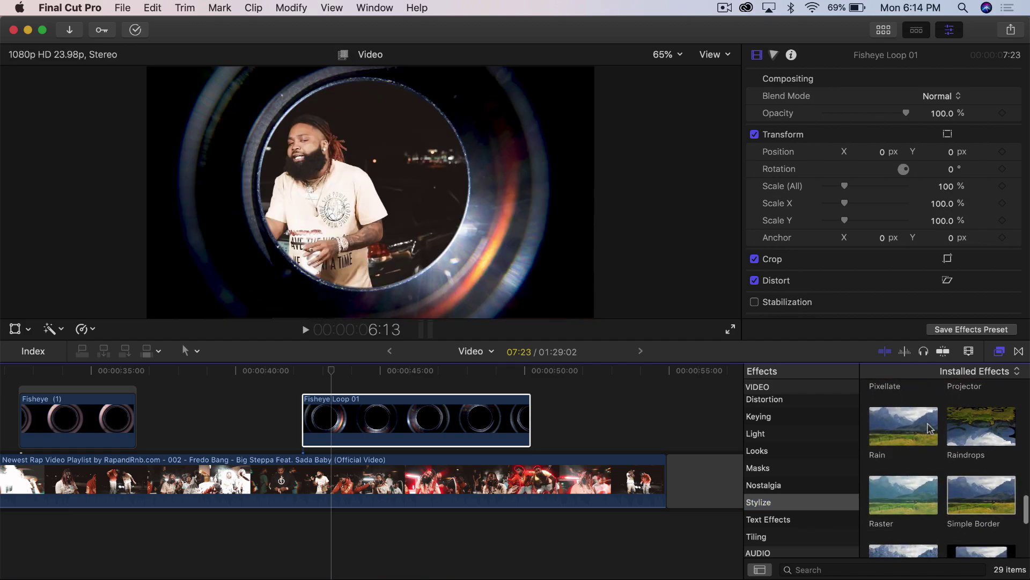
pyautogui.scroll(10, 934, 433)
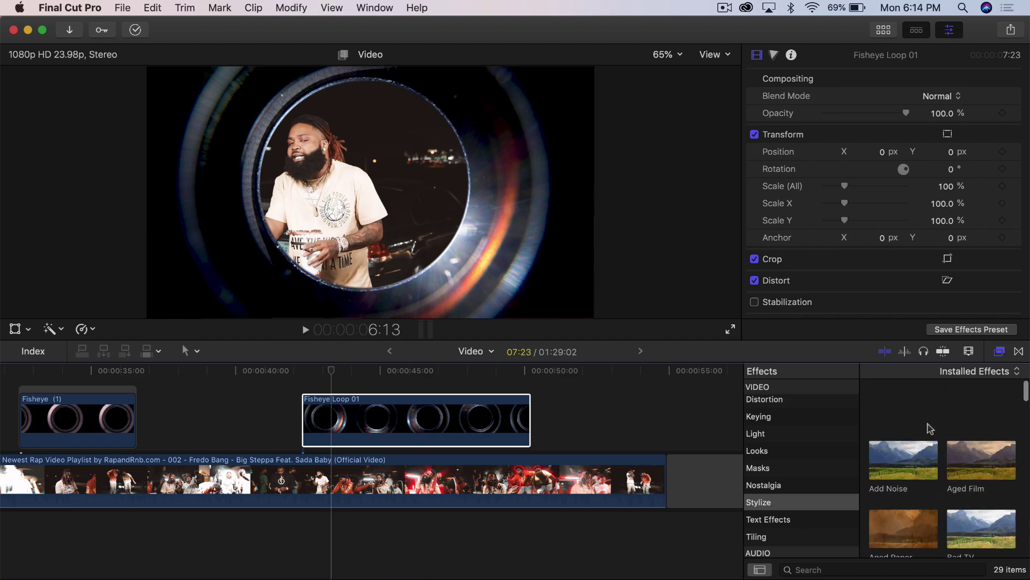
pyautogui.moveTo(970, 473); pyautogui.dragTo(392, 429)
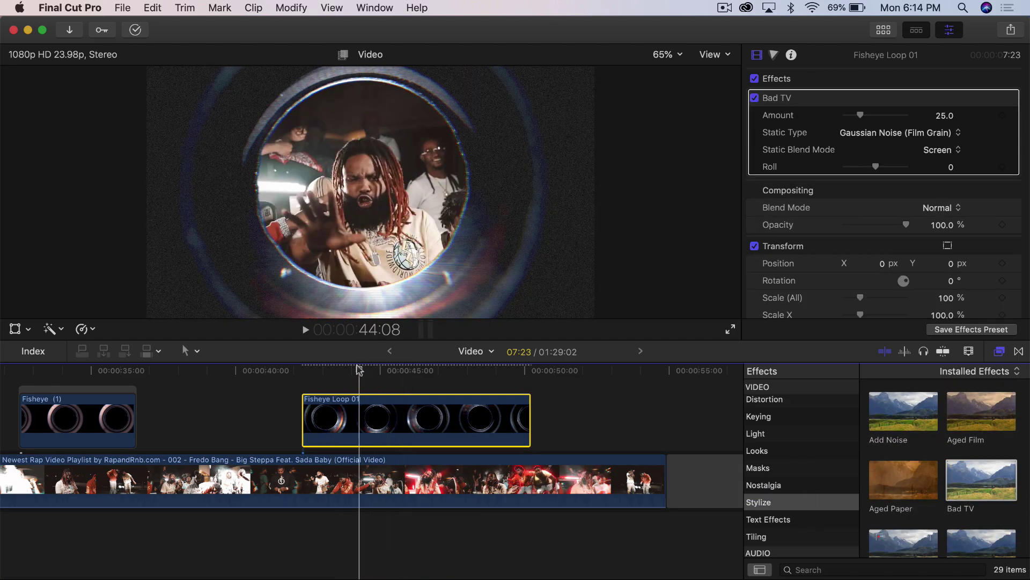
pyautogui.press('space')
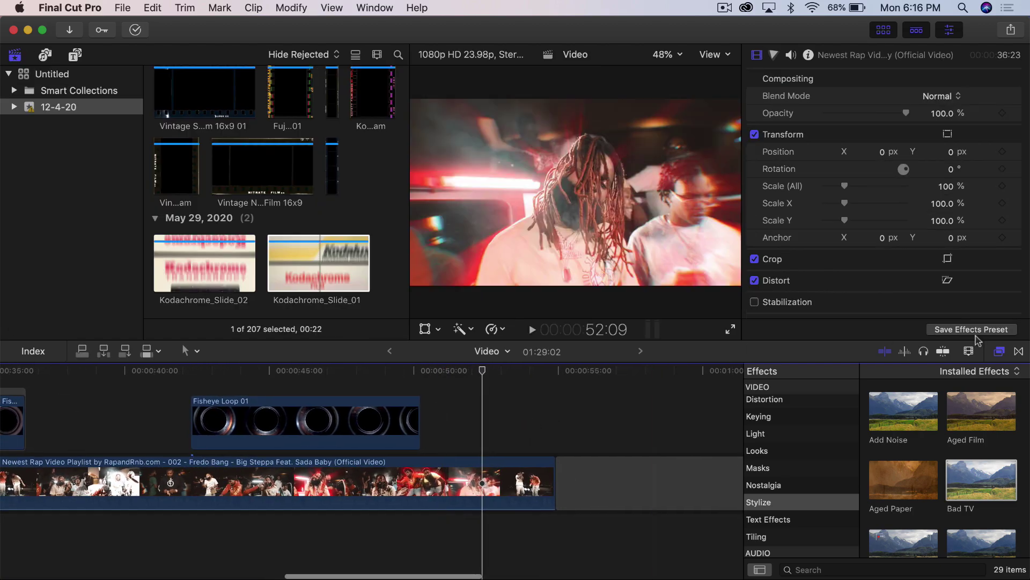
# - Hide the effects browser, place Kodachrome_Slide_01 above the music video at about 51:14, and browse the Film Strip transition clips
pyautogui.click(998, 352)
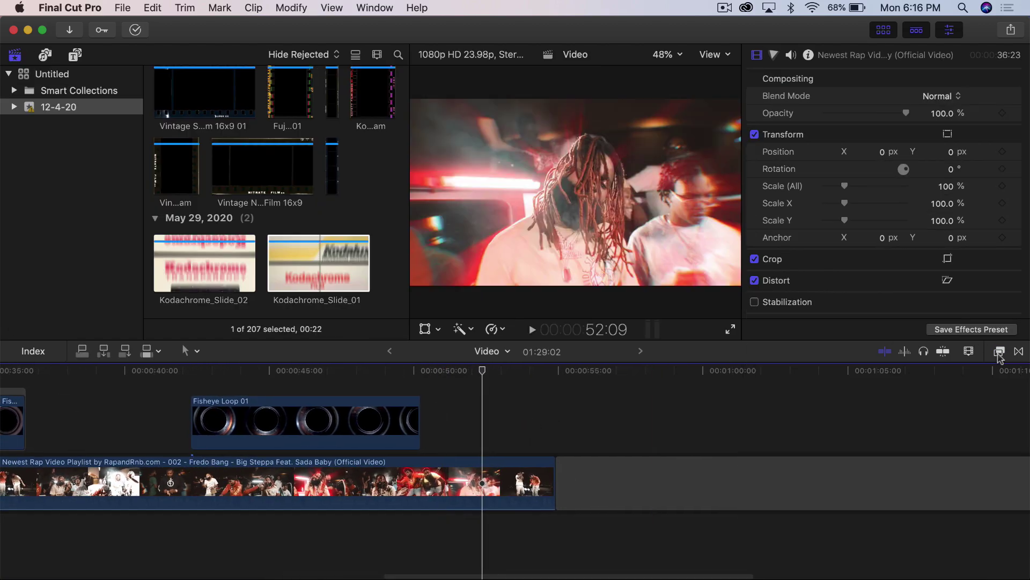
pyautogui.click(317, 252)
pyautogui.moveTo(317, 252); pyautogui.dragTo(469, 428)
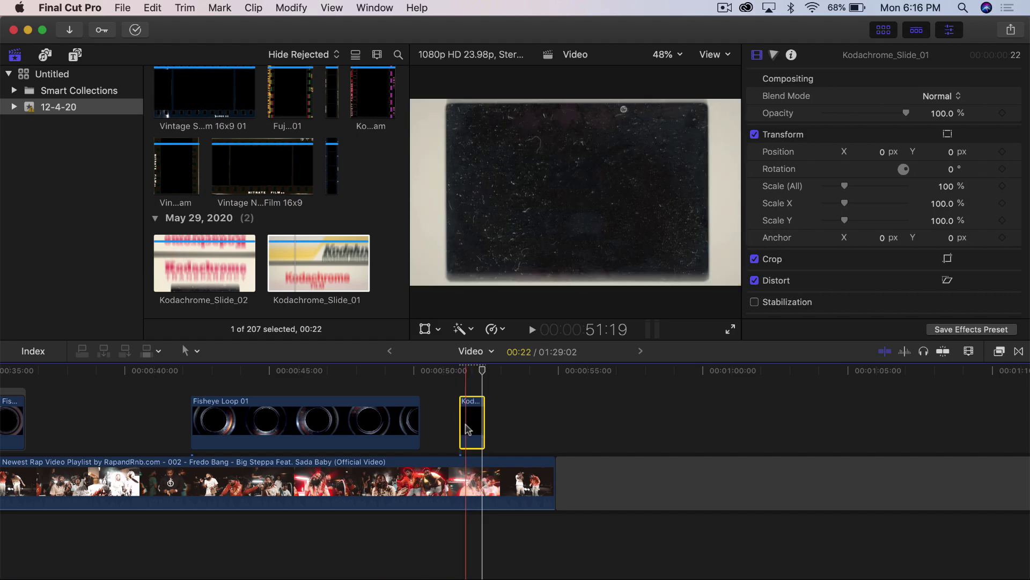
pyautogui.scroll(10, 379, 196)
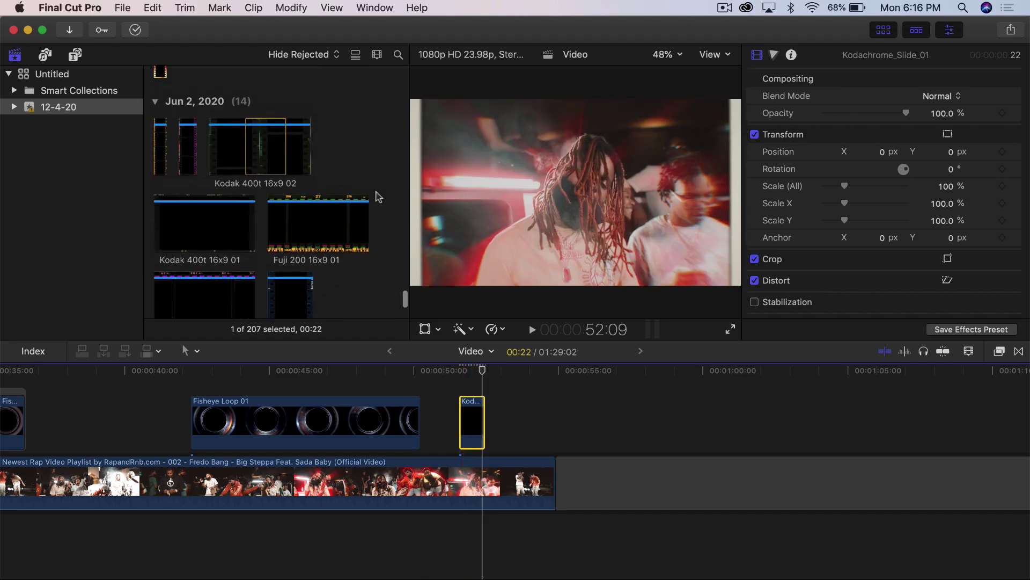
pyautogui.scroll(3, 379, 196)
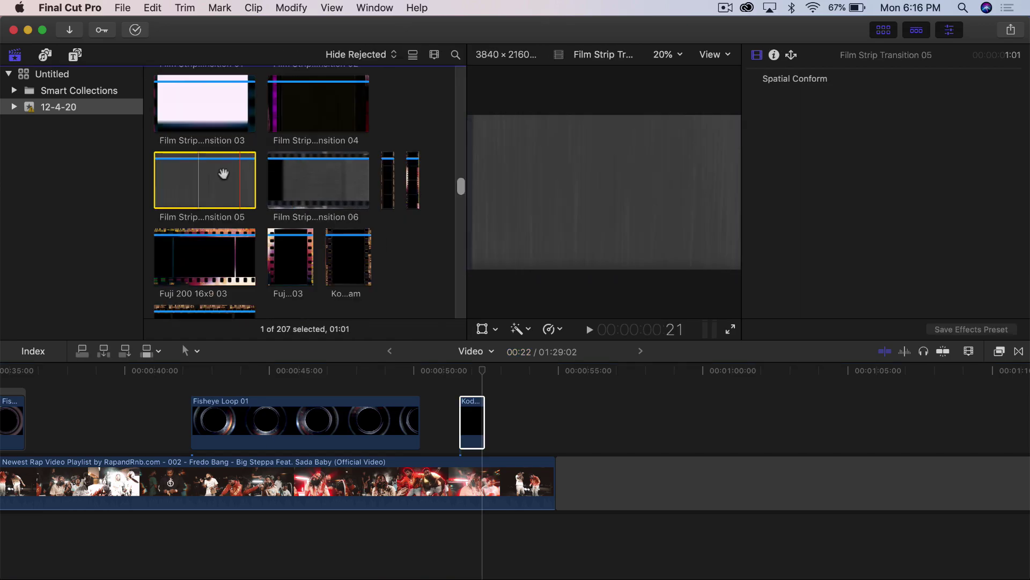
# - Split the music video beneath the Kodachrome slide at about 52:00 and delete the section right after the cut
pyautogui.click(465, 400)
pyautogui.click(462, 371)
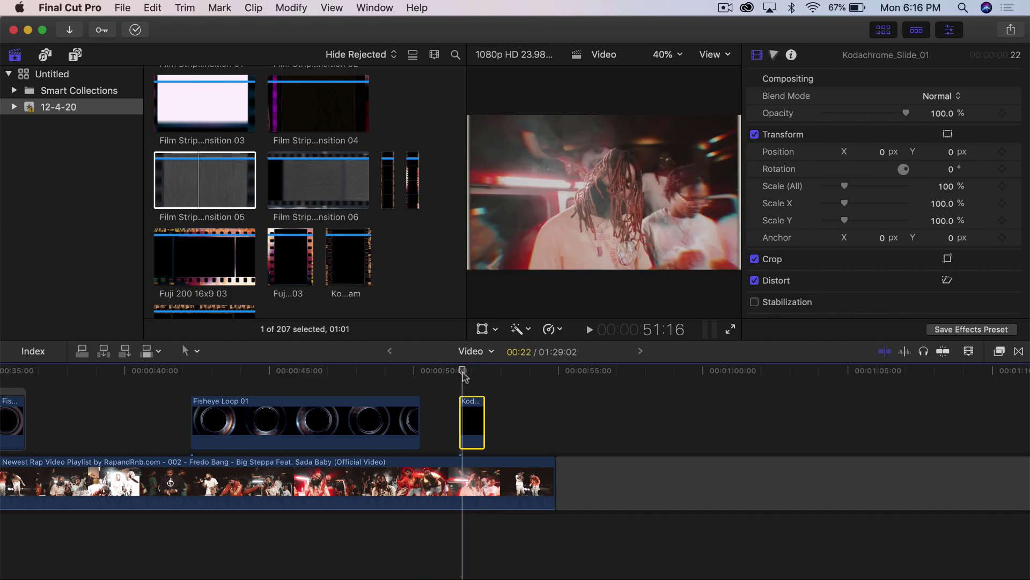
pyautogui.click(886, 31)
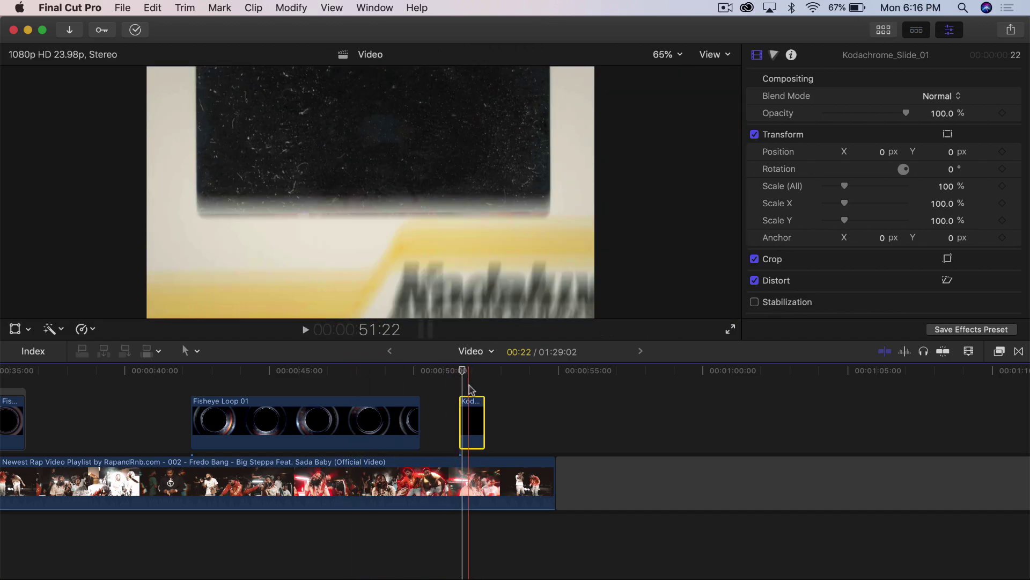
pyautogui.scroll(5, 469, 388)
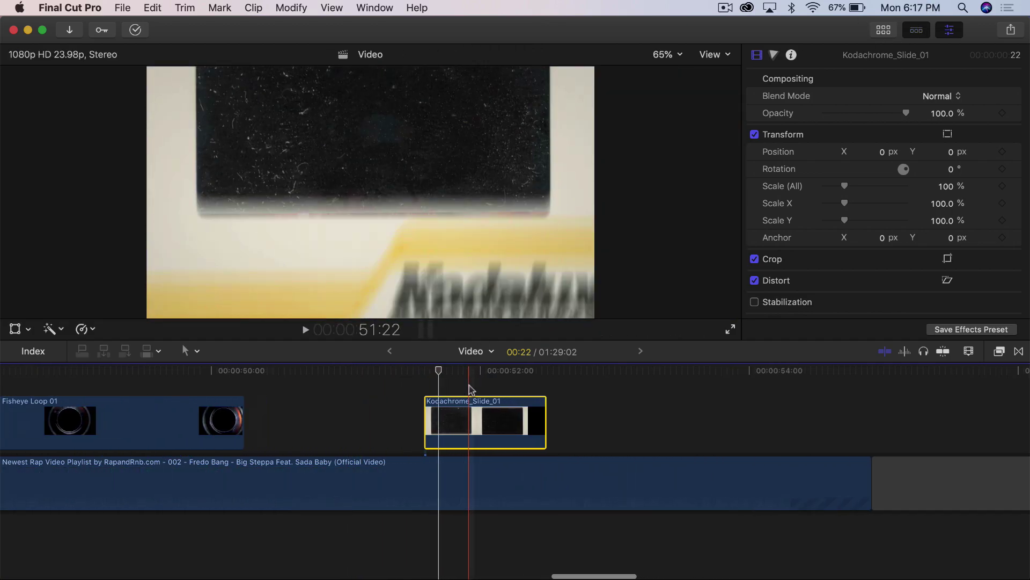
pyautogui.moveTo(436, 377); pyautogui.dragTo(488, 377)
pyautogui.press('b')
pyautogui.click(490, 479)
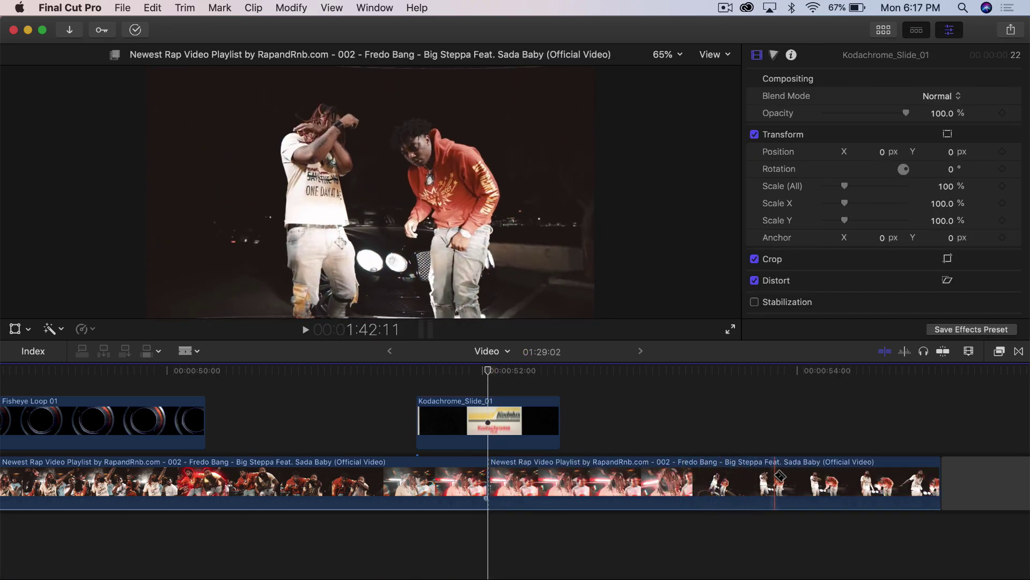
pyautogui.press('Delete')
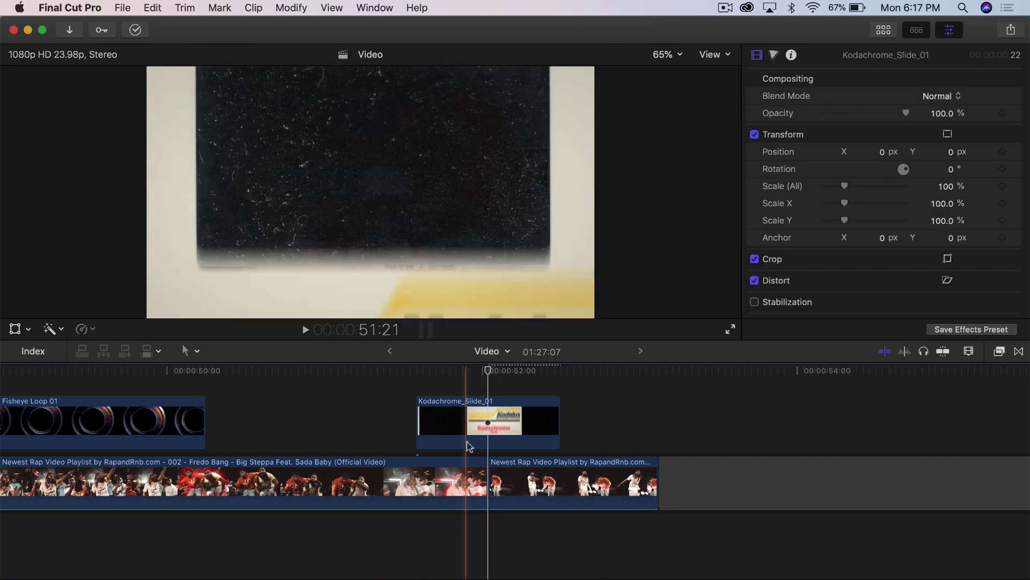
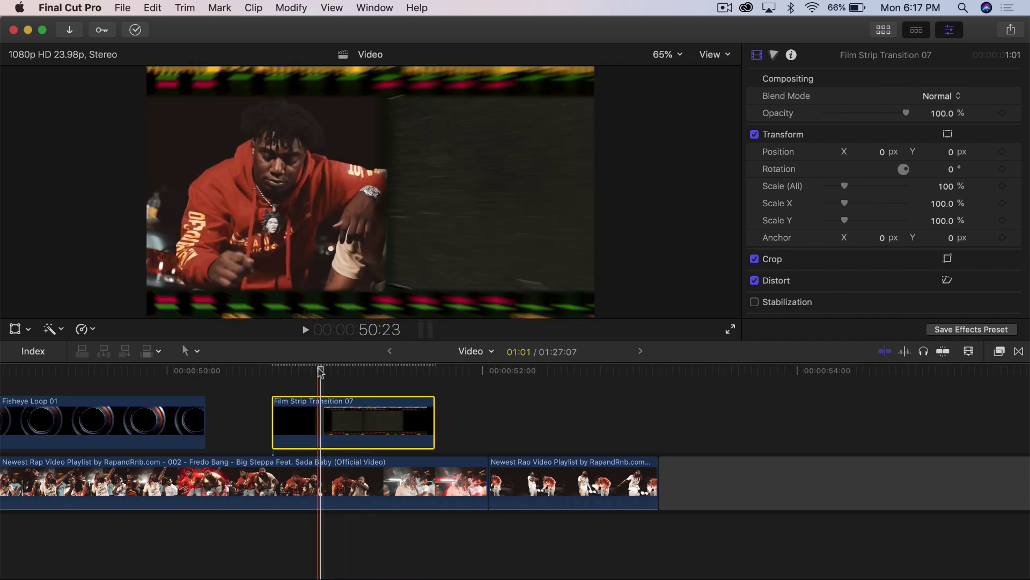
# - Split the music video at the start of Film Strip Transition 07 and add a 0 px position keyframe at the new segment's start
pyautogui.moveTo(320, 370); pyautogui.dragTo(279, 375)
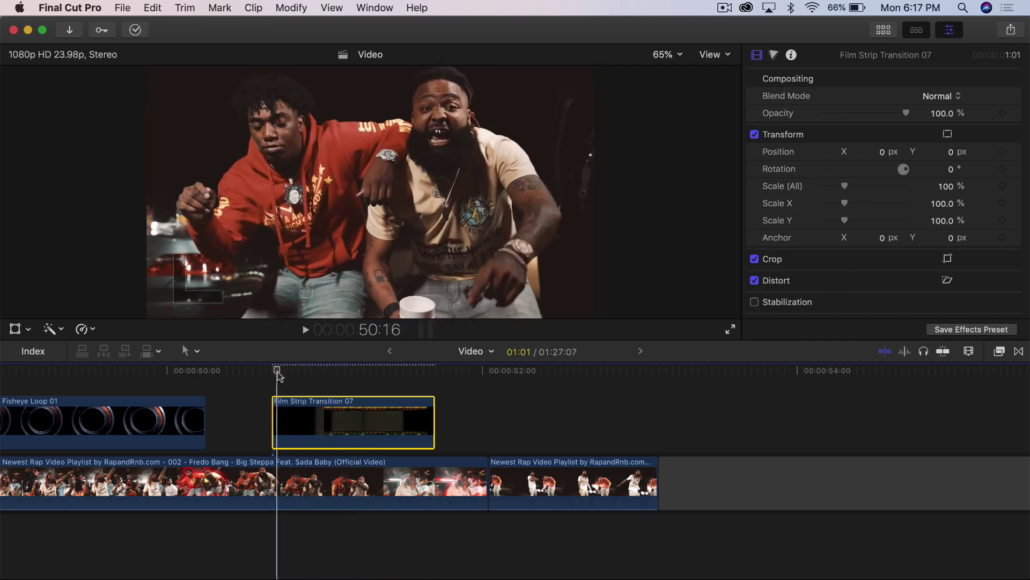
pyautogui.press('super+b')
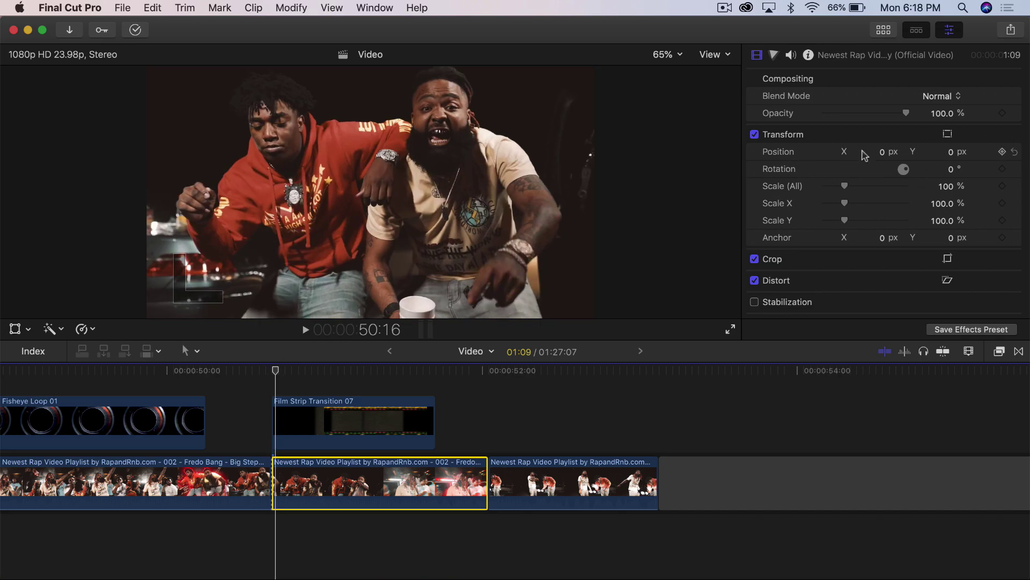
pyautogui.click(1003, 153)
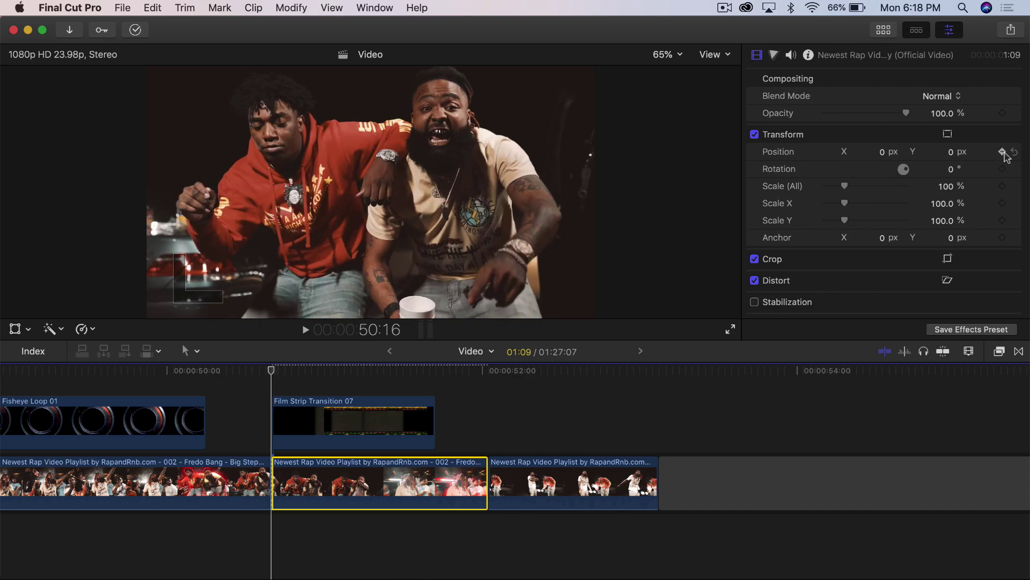
# - Keyframe the segment's X position to about -690 px by about 51:05 and play back the slide-out movement
pyautogui.moveTo(328, 370); pyautogui.dragTo(341, 370)
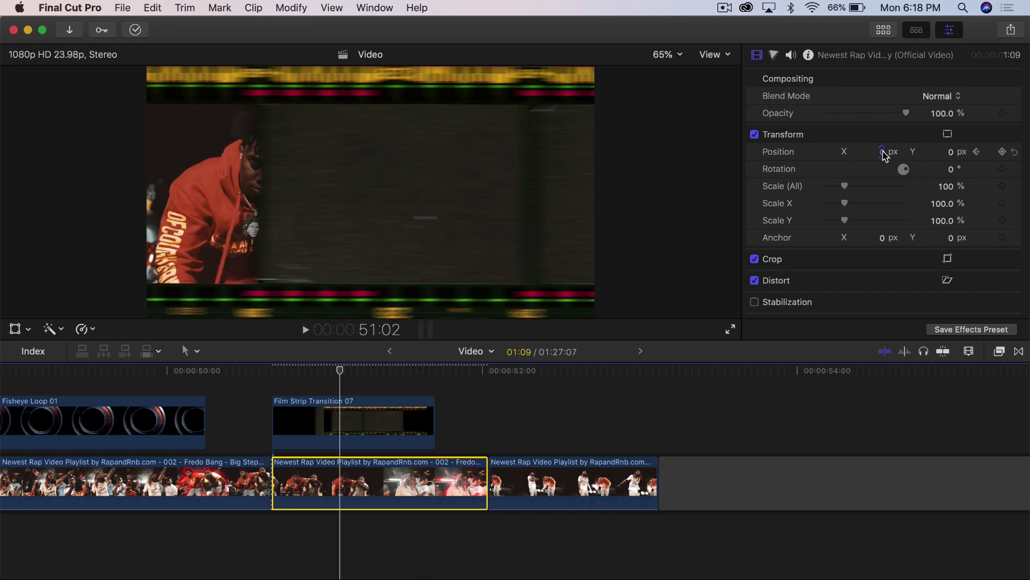
pyautogui.moveTo(881, 152); pyautogui.dragTo(777, 152)
pyautogui.moveTo(340, 374); pyautogui.dragTo(362, 374)
pyautogui.press('space')
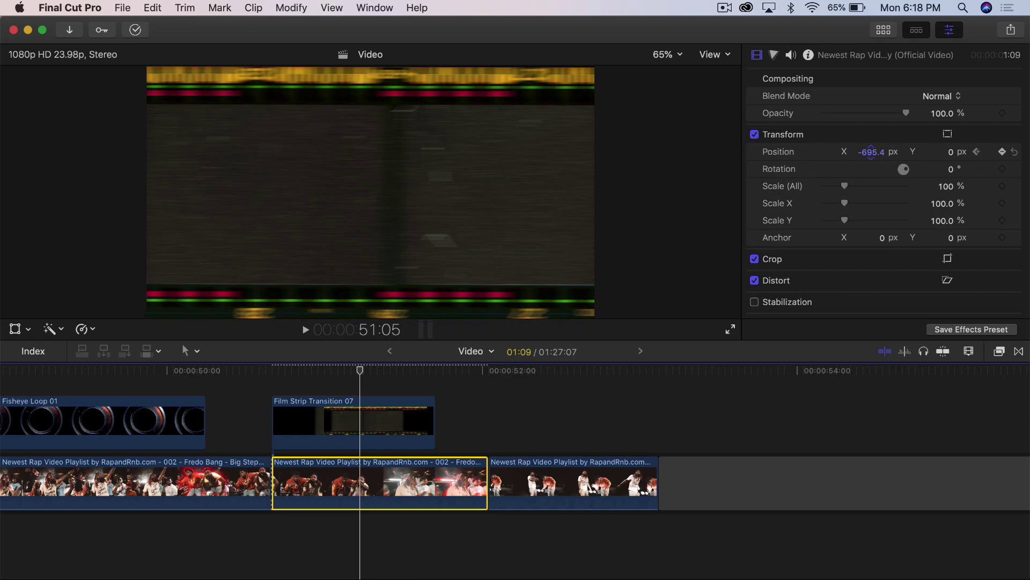
pyautogui.moveTo(360, 374); pyautogui.dragTo(356, 374)
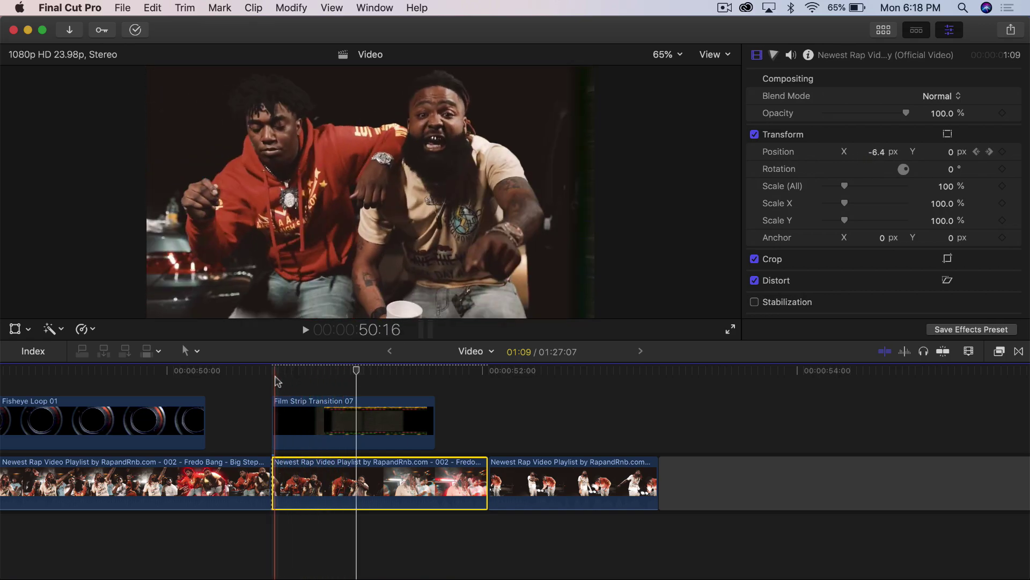
pyautogui.press('space')
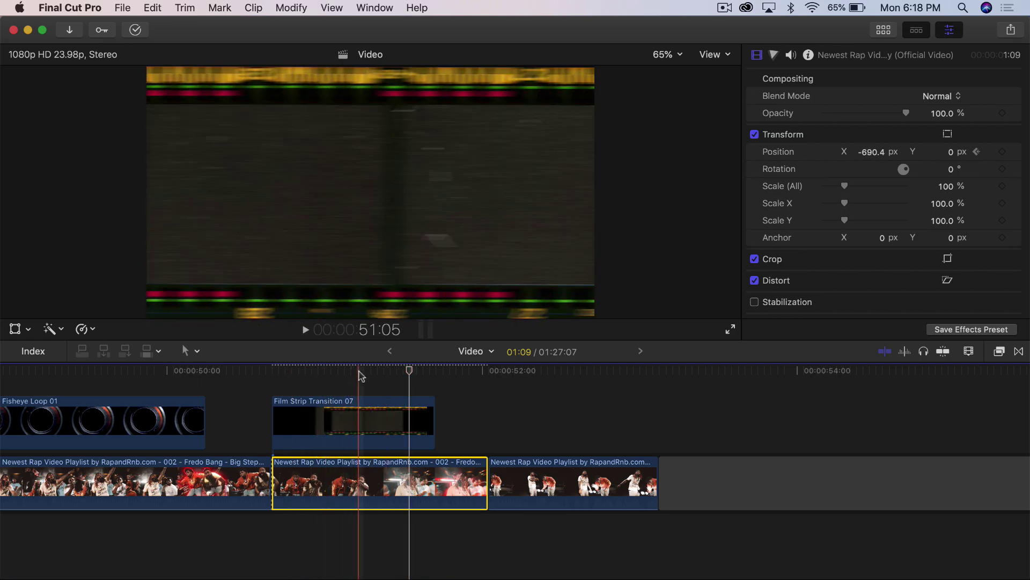
# - Try to extend the end of Film Strip Transition 07 to about 52:00
pyautogui.moveTo(360, 375); pyautogui.dragTo(398, 376)
pyautogui.moveTo(434, 410); pyautogui.dragTo(483, 413)
pyautogui.click(404, 410)
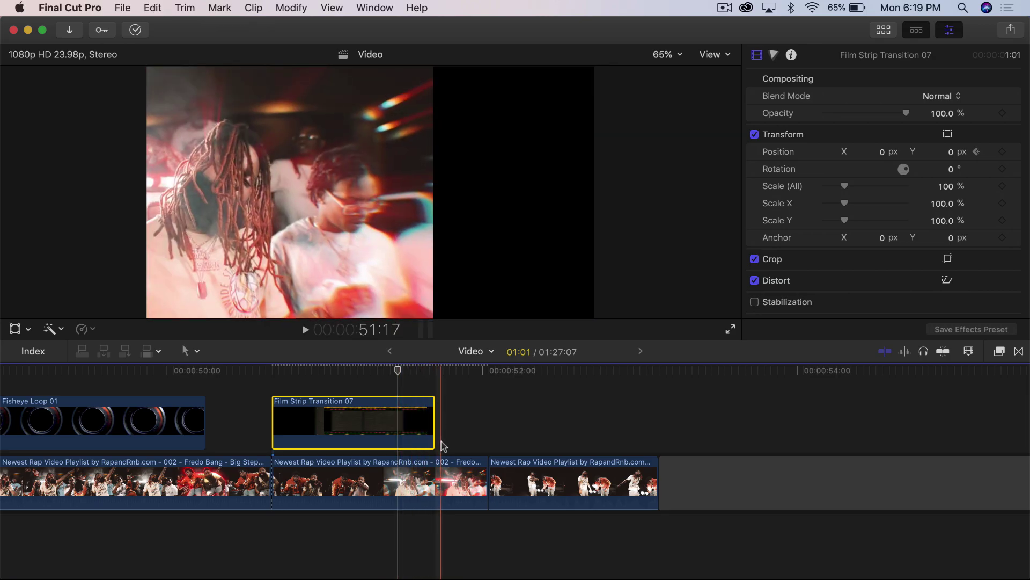
# - Split the music video beneath Film Strip Transition 07 at about 51:08 and select the segment after the cut
pyautogui.click(420, 374)
pyautogui.moveTo(421, 378); pyautogui.dragTo(378, 381)
pyautogui.click(383, 480)
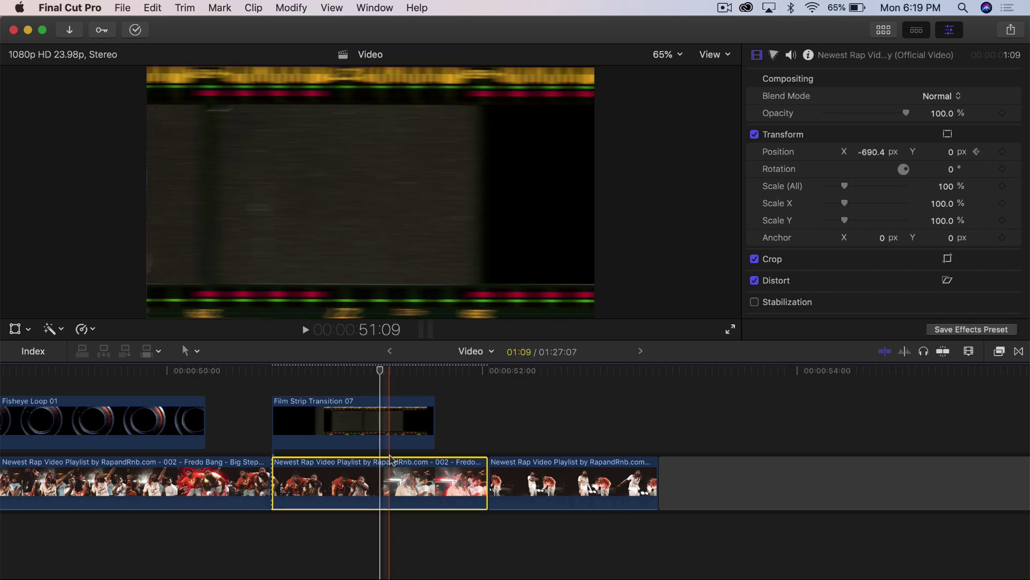
pyautogui.press('b')
pyautogui.click(383, 478)
pyautogui.press('a')
pyautogui.click(383, 478)
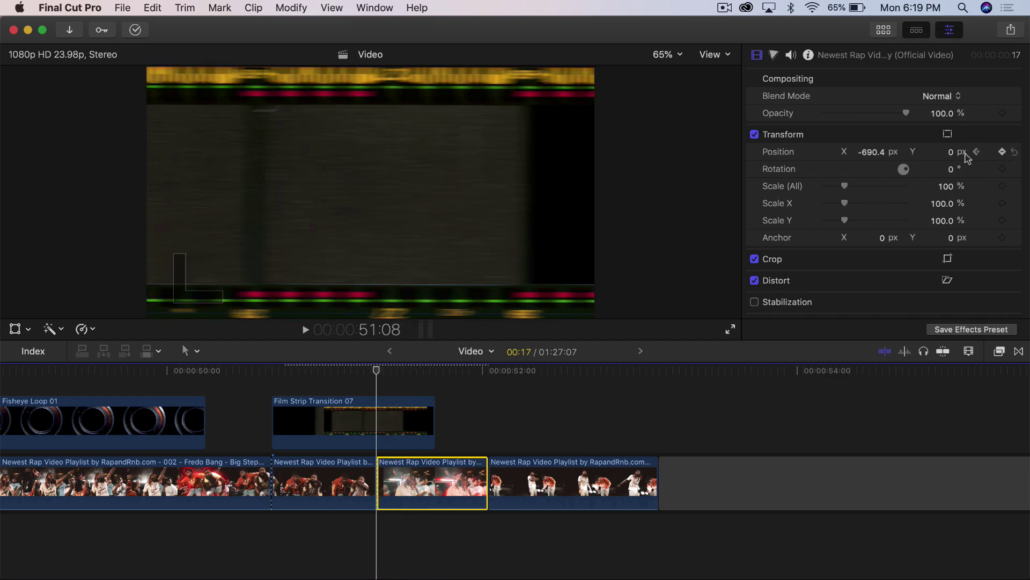
# - Keyframe the selected segment's X position at 1514.7 px at 51:08 and 564.6 px at about 51:11
pyautogui.click(393, 370)
pyautogui.moveTo(393, 372)
pyautogui.mouseDown()
pyautogui.moveTo(410, 374)
pyautogui.moveTo(400, 376)
pyautogui.mouseUp()
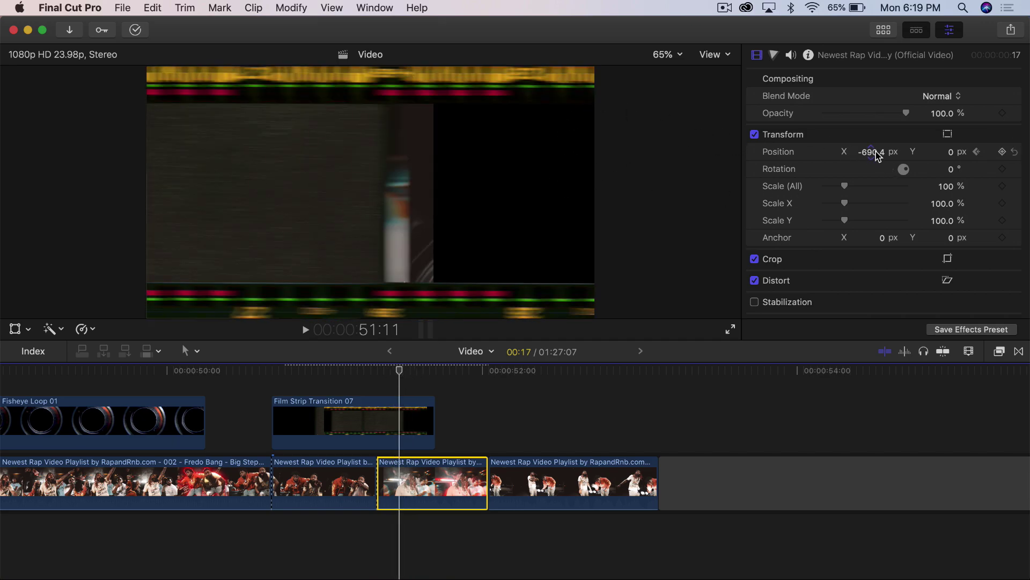
pyautogui.moveTo(876, 154); pyautogui.dragTo(872, 152)
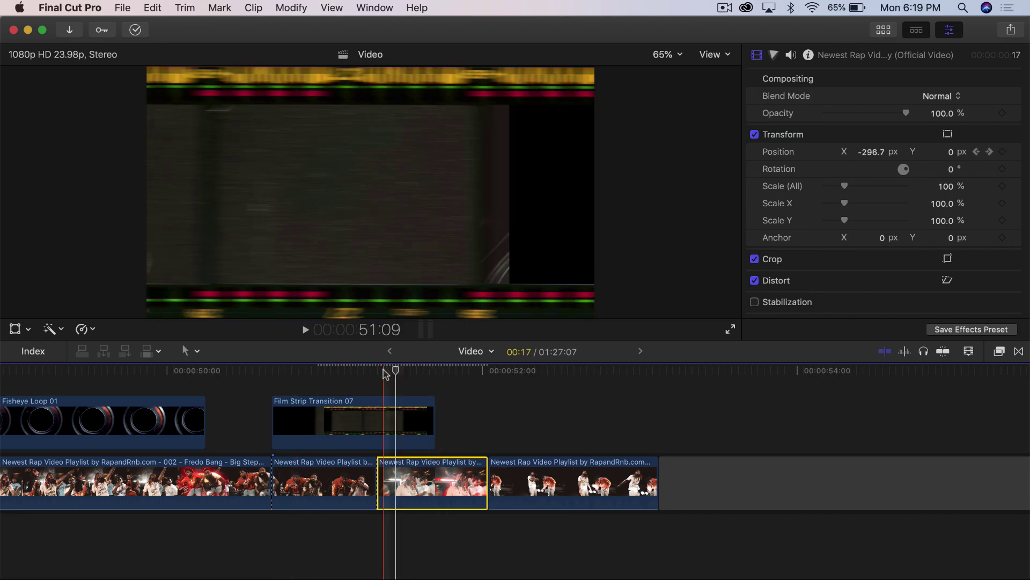
pyautogui.moveTo(395, 370); pyautogui.dragTo(380, 376)
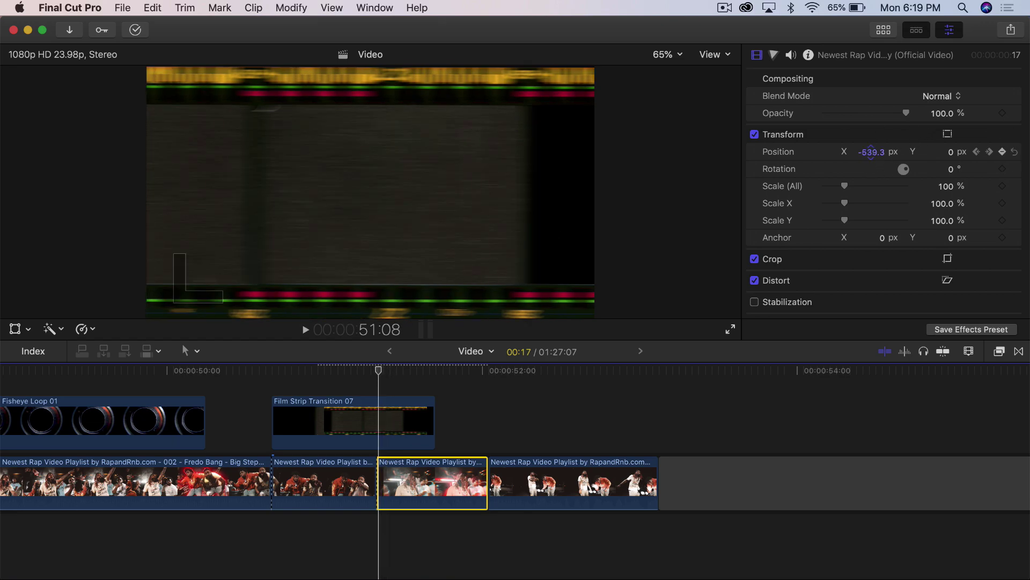
pyautogui.moveTo(871, 152); pyautogui.dragTo(868, 155)
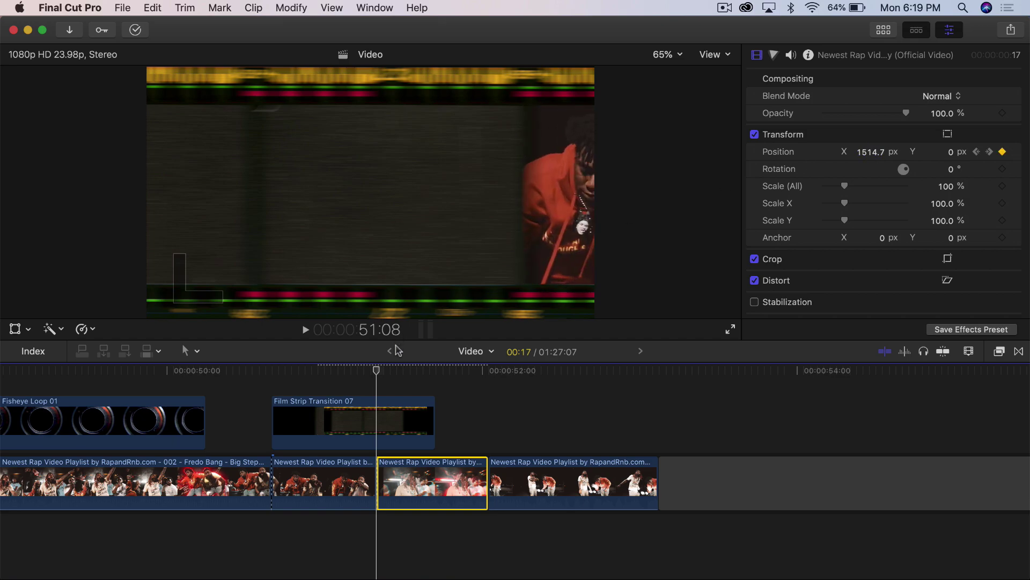
# - Delete the segment's second position keyframe near 51:11 and place the playhead at 51:11
pyautogui.moveTo(374, 370); pyautogui.dragTo(397, 371)
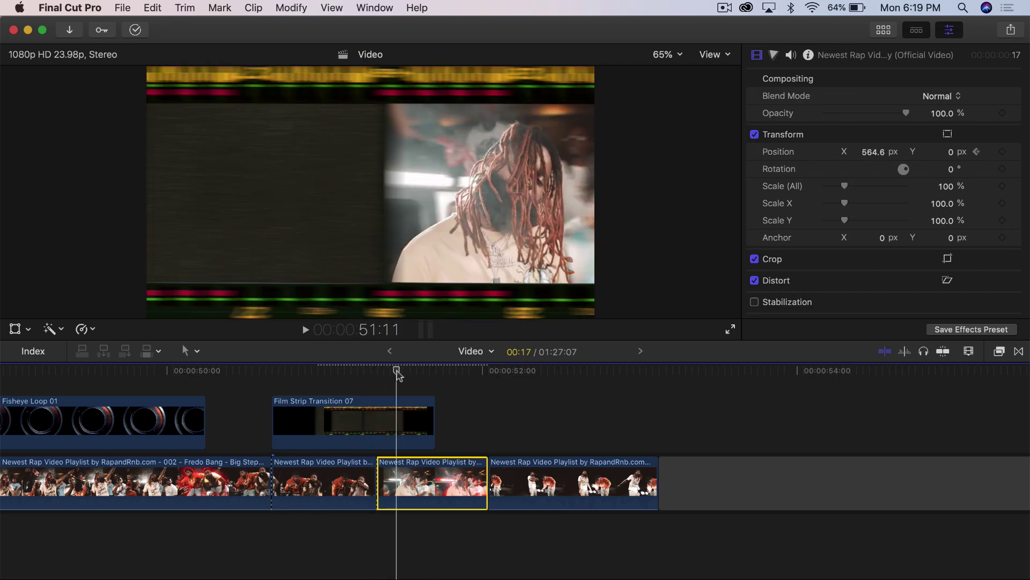
pyautogui.click(979, 153)
pyautogui.click(991, 152)
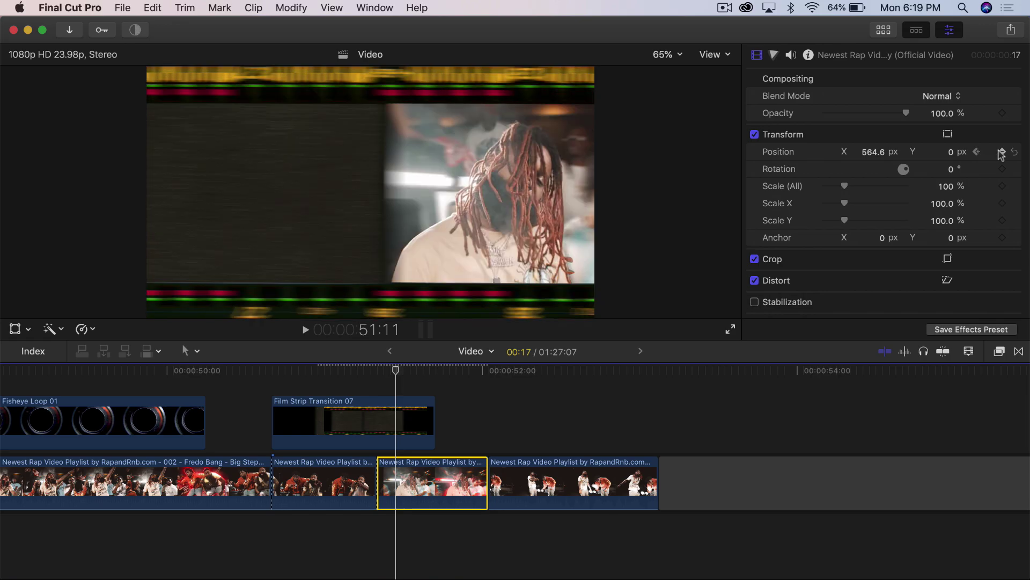
pyautogui.click(1002, 152)
pyautogui.moveTo(385, 368)
pyautogui.mouseDown()
pyautogui.moveTo(411, 370)
pyautogui.moveTo(403, 370)
pyautogui.mouseUp()
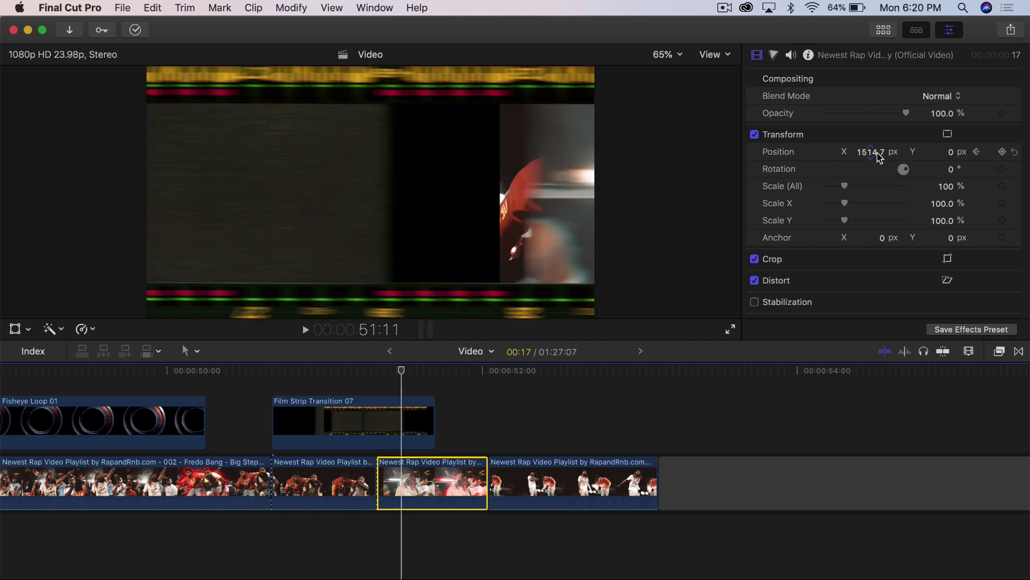
# - Keyframe the selected music video segment's X position at 561.6 px at 51:11 and 0 px at 51:15
pyautogui.moveTo(878, 153); pyautogui.dragTo(840, 154)
pyautogui.moveTo(402, 370); pyautogui.dragTo(427, 376)
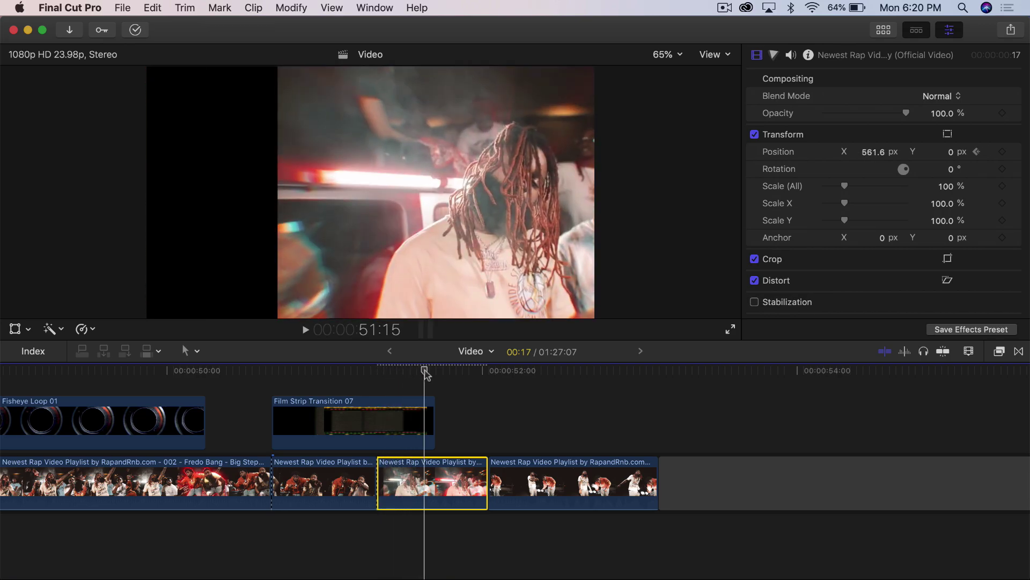
pyautogui.click(900, 154)
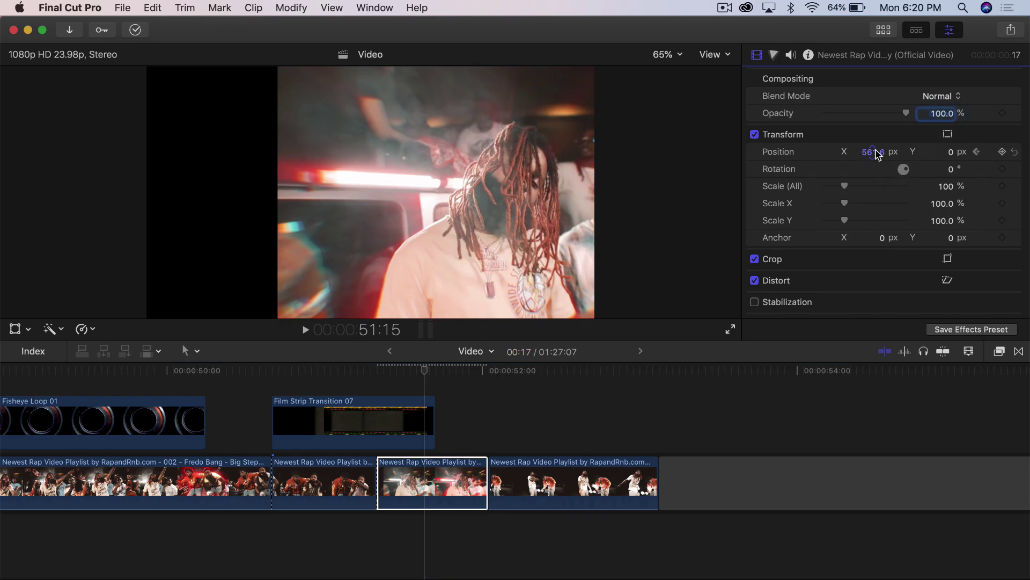
pyautogui.click(875, 152)
pyautogui.write('0')
pyautogui.press('Return')
pyautogui.click(420, 374)
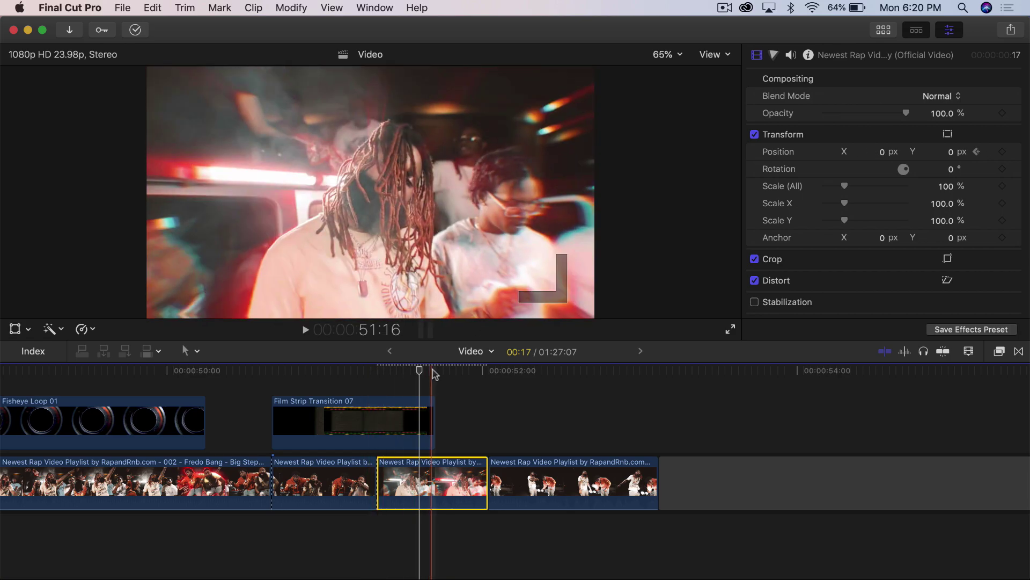
# - Play back the Film Strip Transition 07 section from about 50:13 to check the keyframed slide against the matte
pyautogui.moveTo(420, 371); pyautogui.dragTo(254, 384)
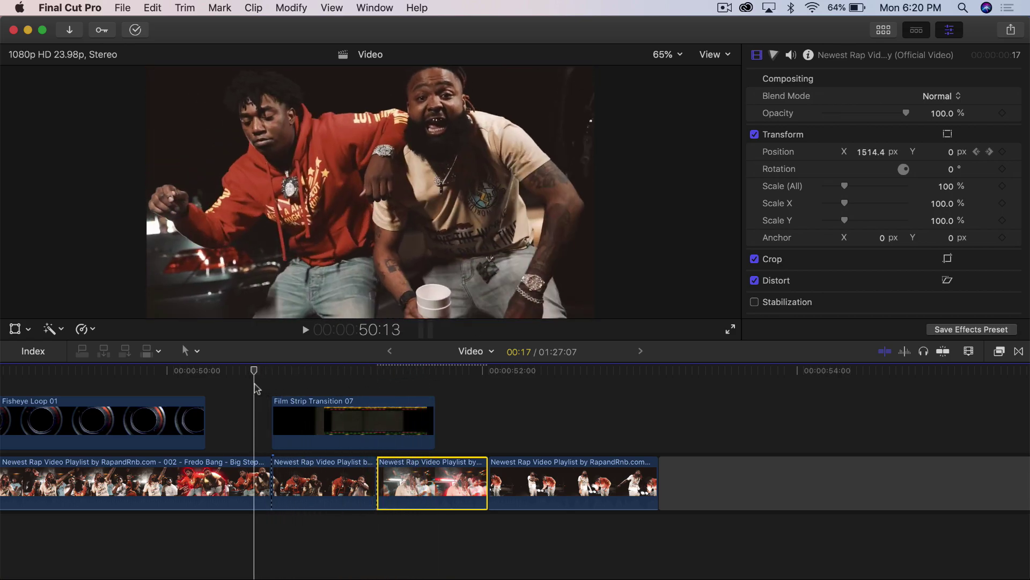
pyautogui.press('space')
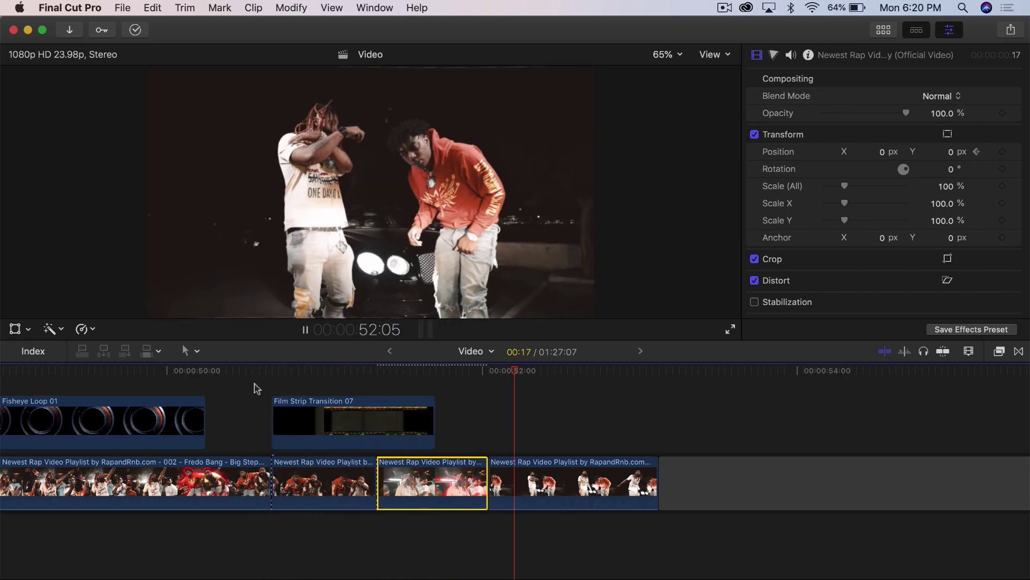
pyautogui.click(274, 386)
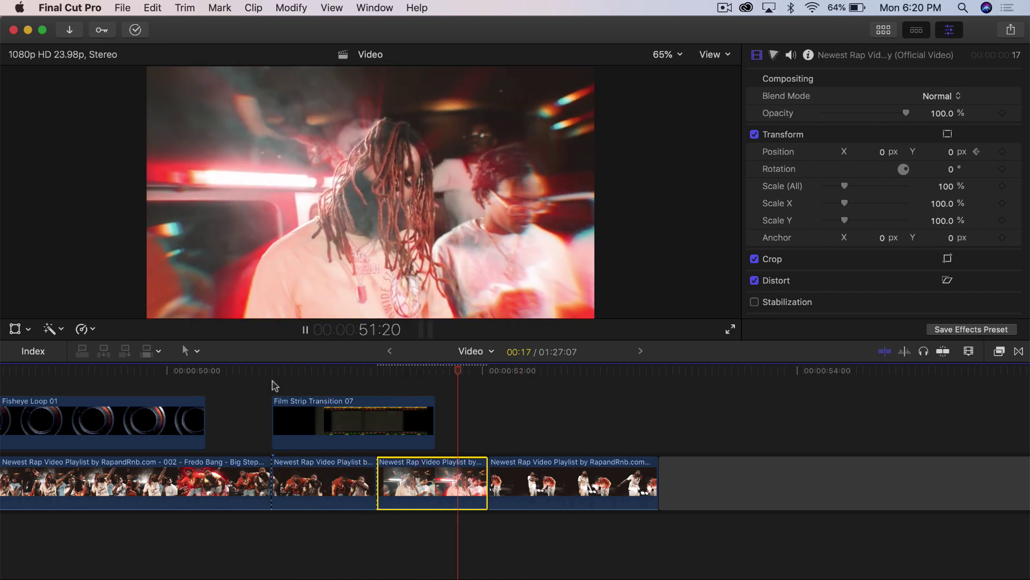
pyautogui.press('space')
pyautogui.moveTo(380, 376); pyautogui.dragTo(455, 388)
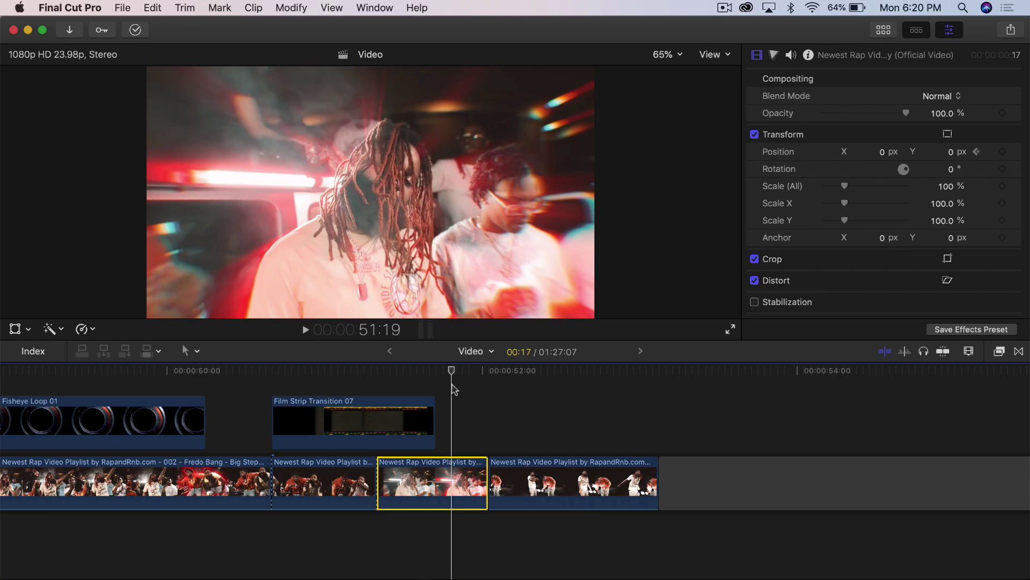
# - Fit the whole project in the timeline and review the earlier overlays, including the Fisheye Loop 01 section around 45:00 to 46:11
pyautogui.hotkey('shift', 'z')
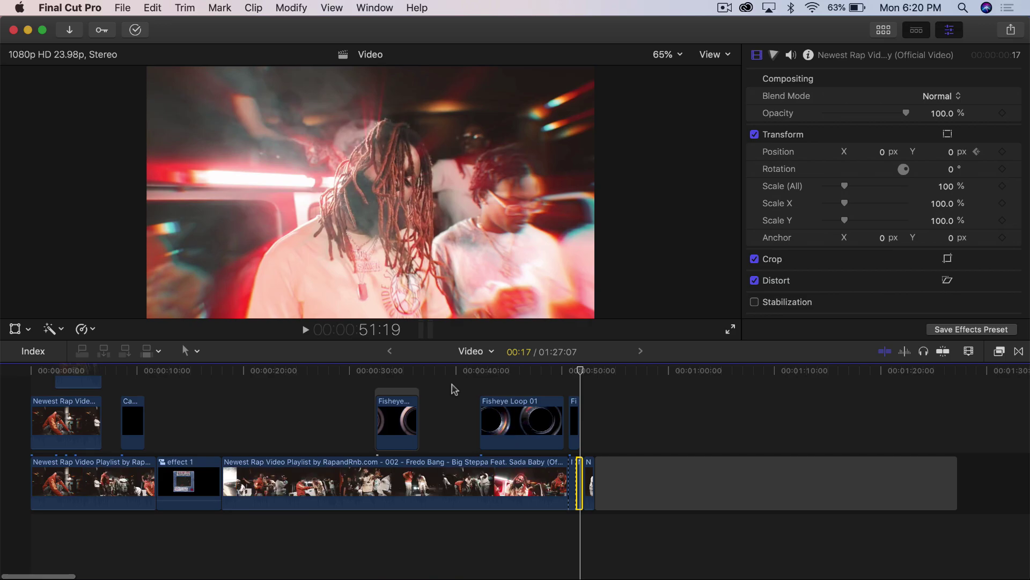
pyautogui.click(340, 371)
pyautogui.moveTo(346, 372); pyautogui.dragTo(512, 374)
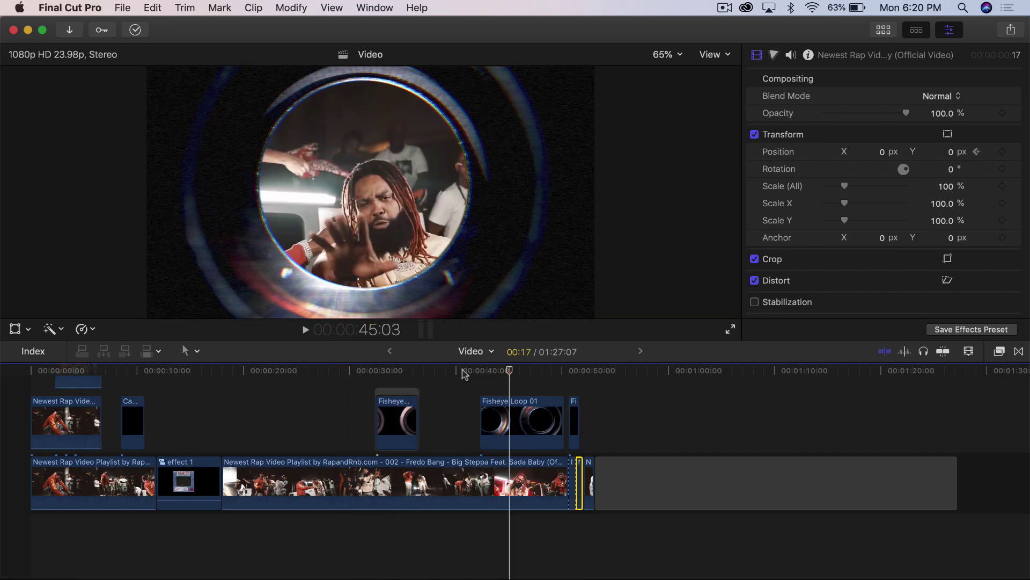
pyautogui.moveTo(82, 372); pyautogui.dragTo(76, 371)
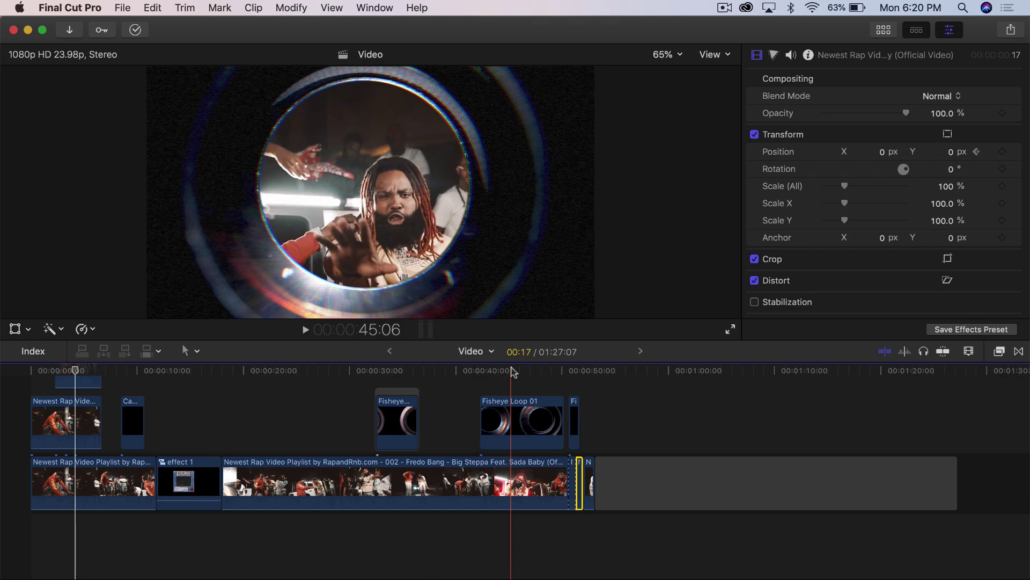
pyautogui.moveTo(513, 371); pyautogui.dragTo(526, 375)
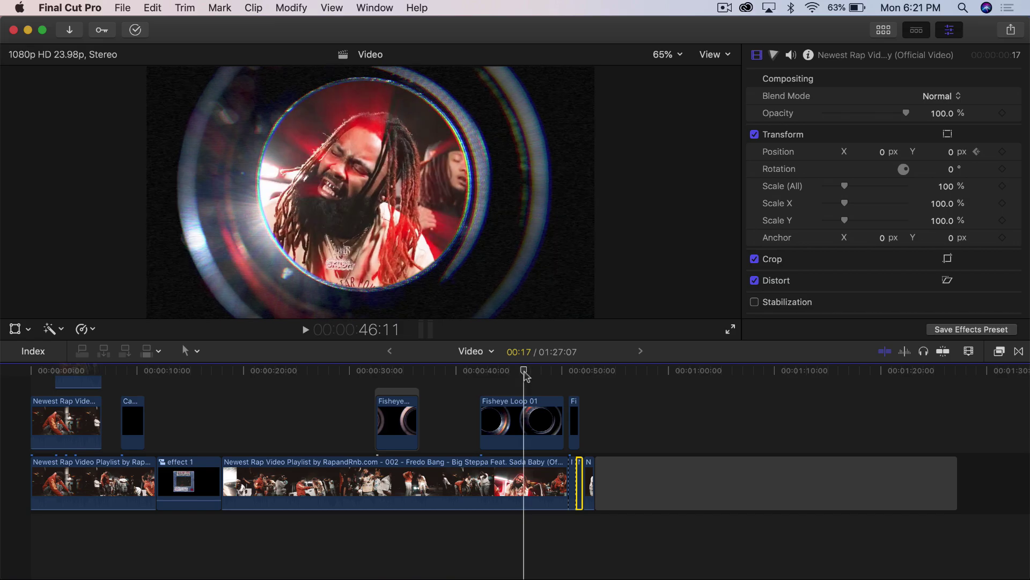